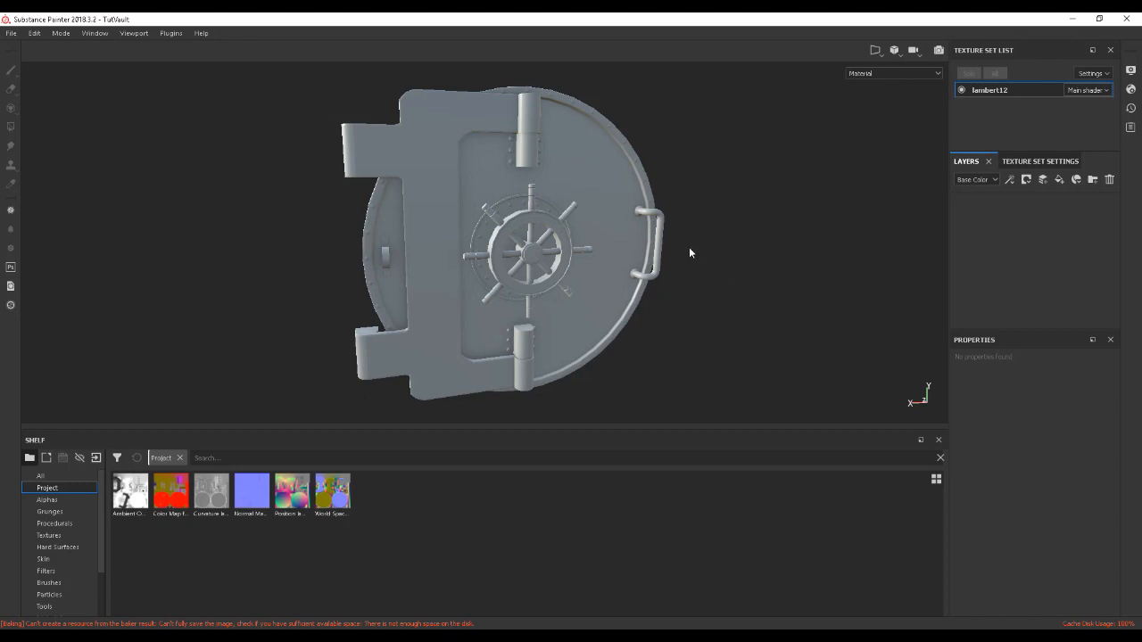
right_click_drag(777, 222, 772, 252, "shift")
right_click_drag(642, 215, 714, 234, "shift")
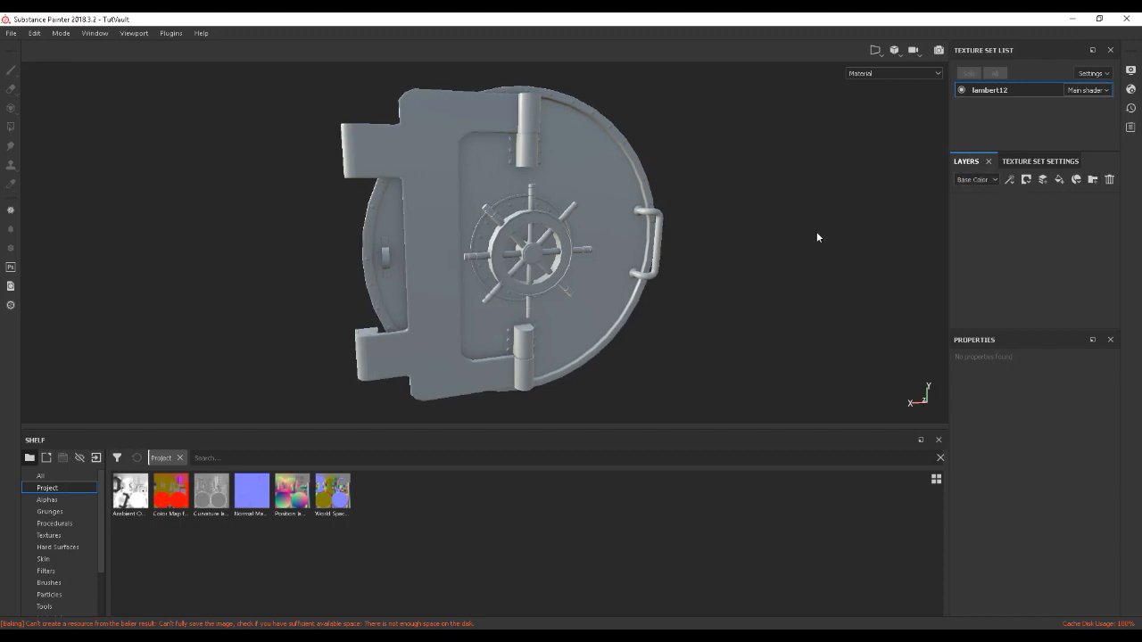
left_click(1040, 162)
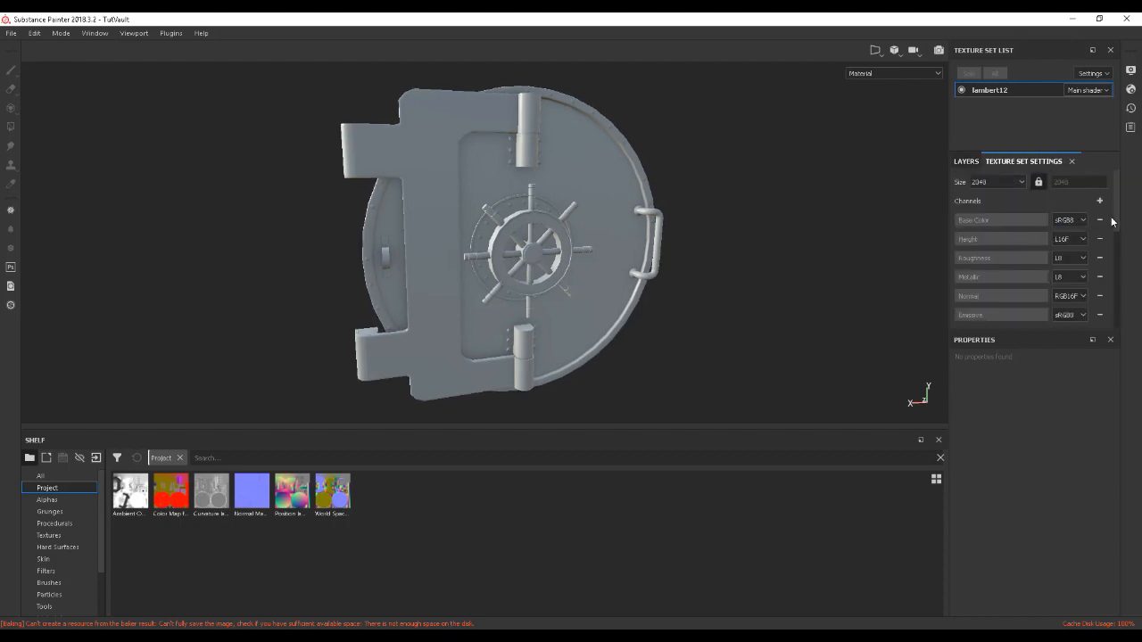
mouse_move(1118, 210)
left_mouse_down()
mouse_move(1123, 295)
mouse_move(1123, 205)
left_mouse_up()
left_click(975, 163)
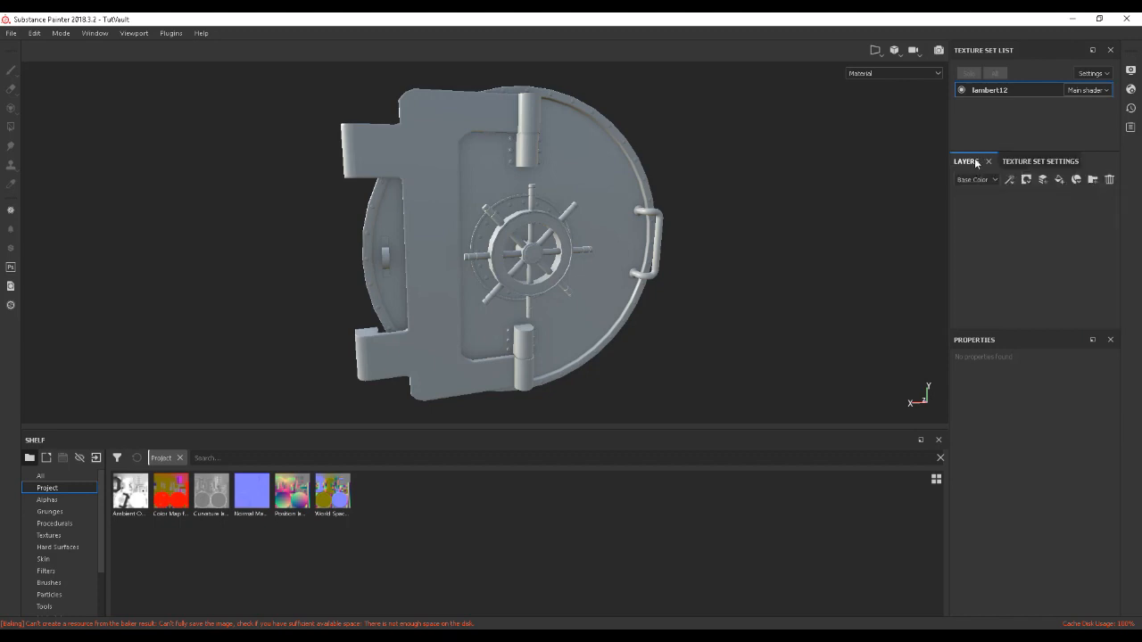
- Add a fill layer to the vault door and disable its height, normal and emissive channels
left_click(1076, 180)
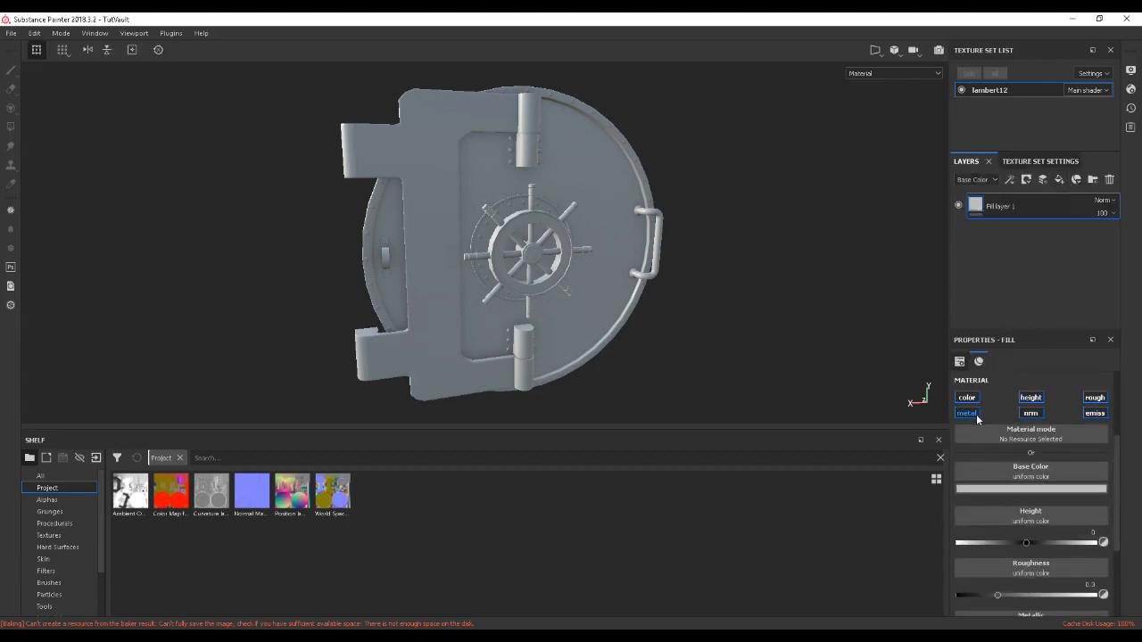
left_click(1030, 413)
left_click(1030, 397)
left_click(1096, 413)
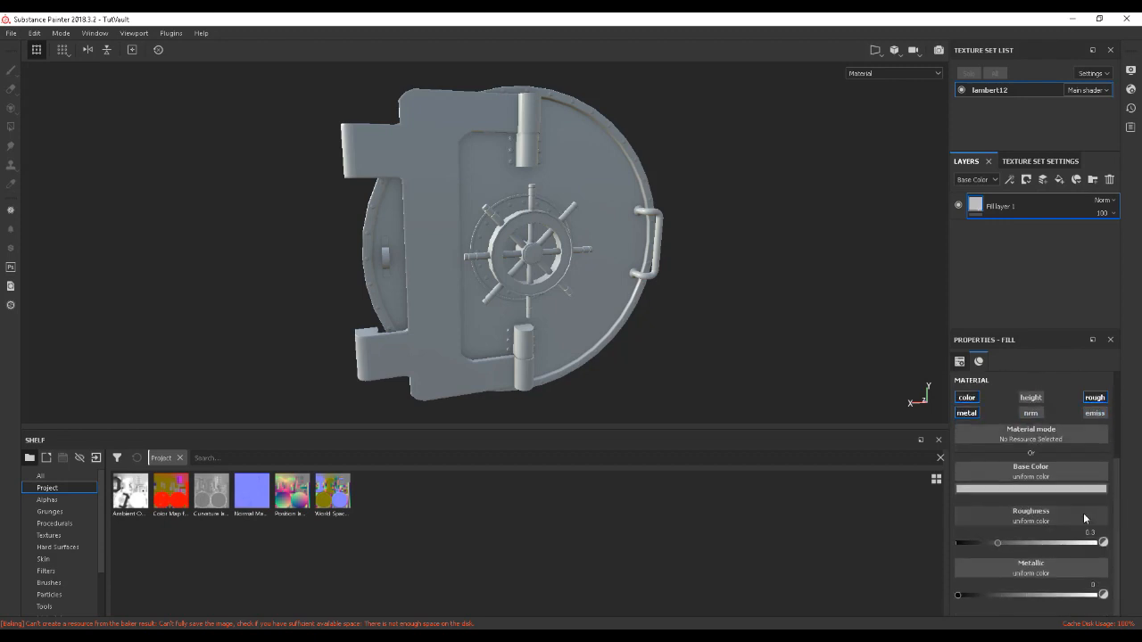
- Set the fill layer's metallic value to 1 and its roughness to about 0.2
left_click_drag(974, 595, 1097, 595)
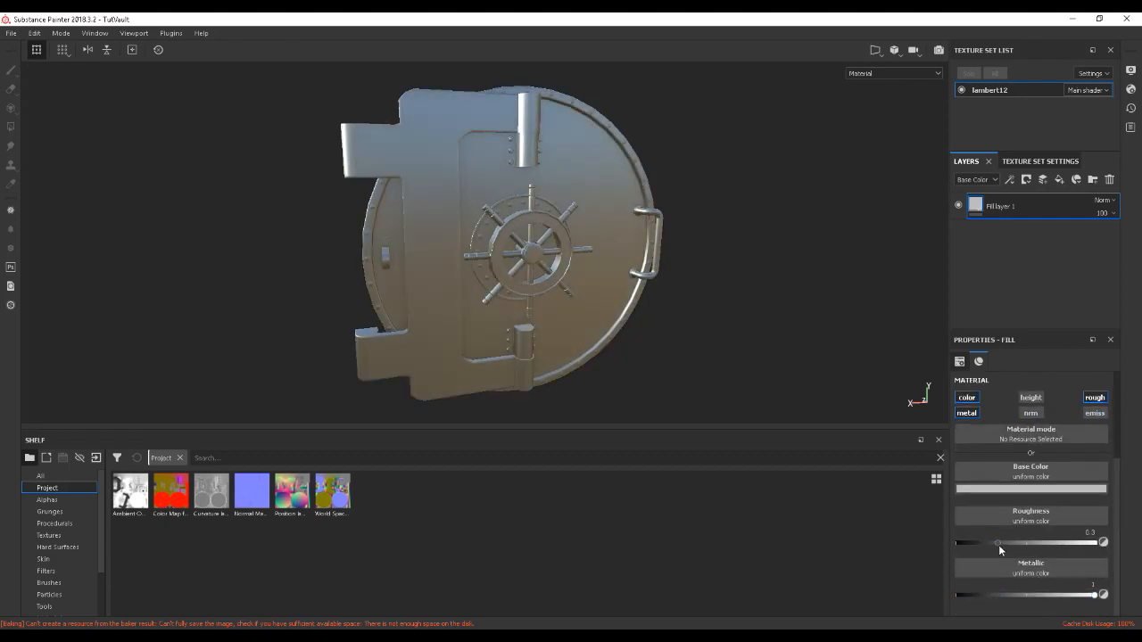
left_click_drag(998, 541, 983, 538)
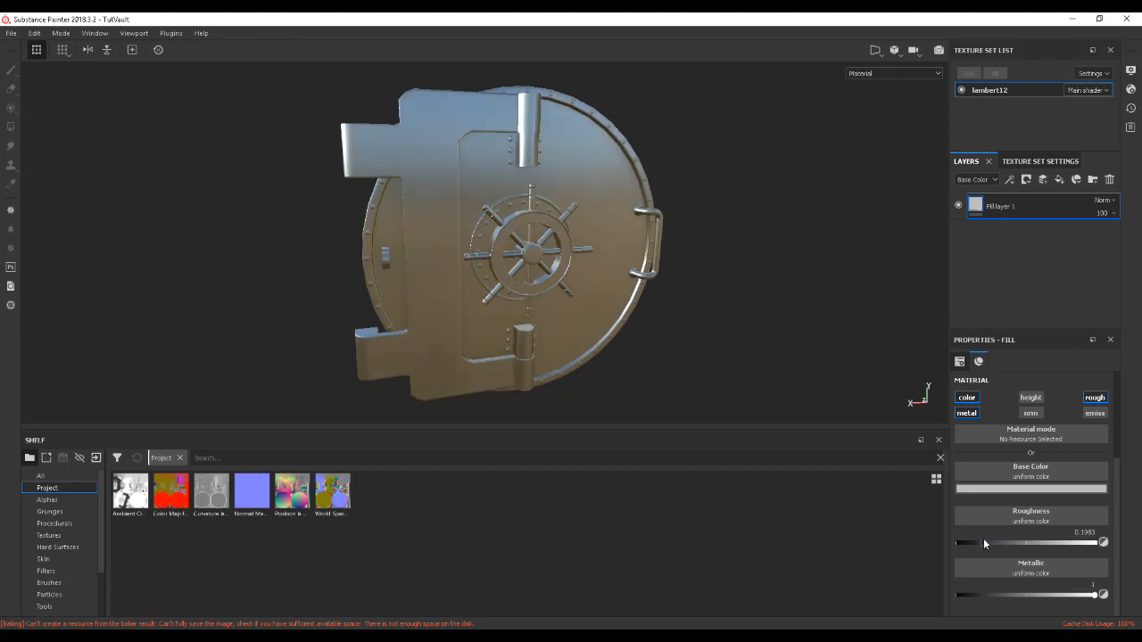
left_click(1021, 491)
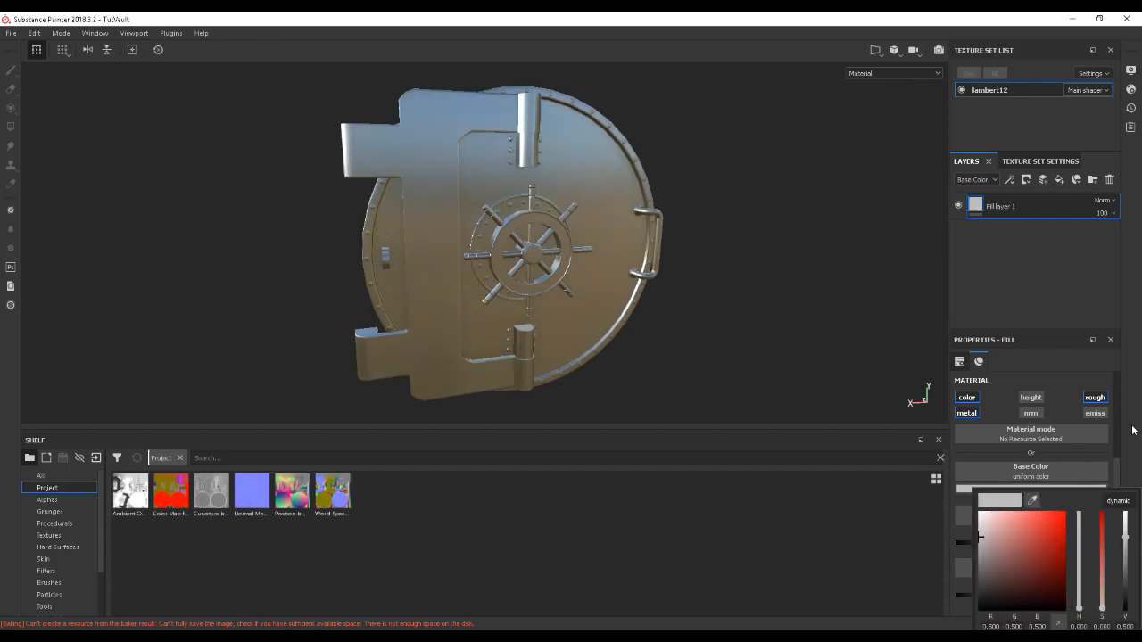
left_click_drag(614, 244, 575, 247, "alt")
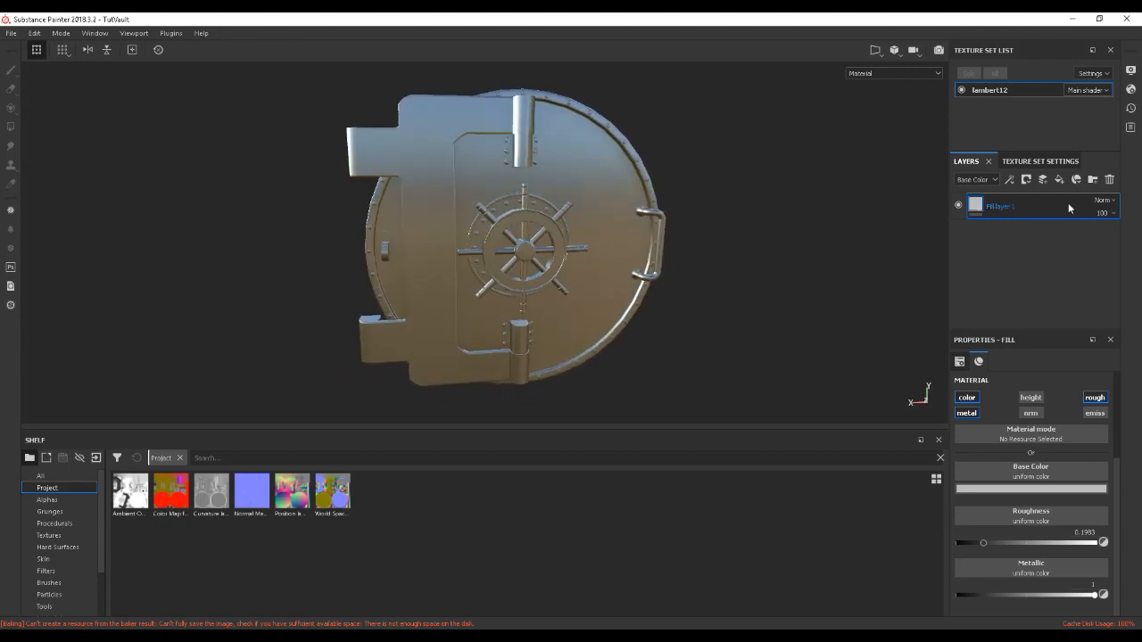
- Add a second fill layer with only the color, roughness and metallic channels enabled
left_click(1059, 182)
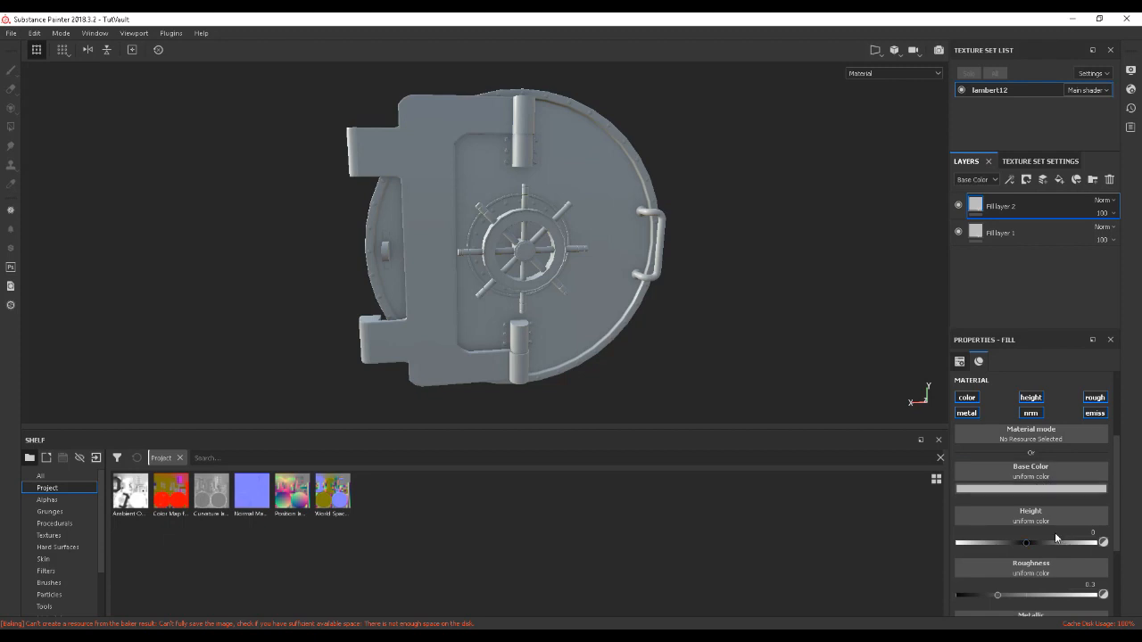
left_click_drag(1120, 546, 1120, 591)
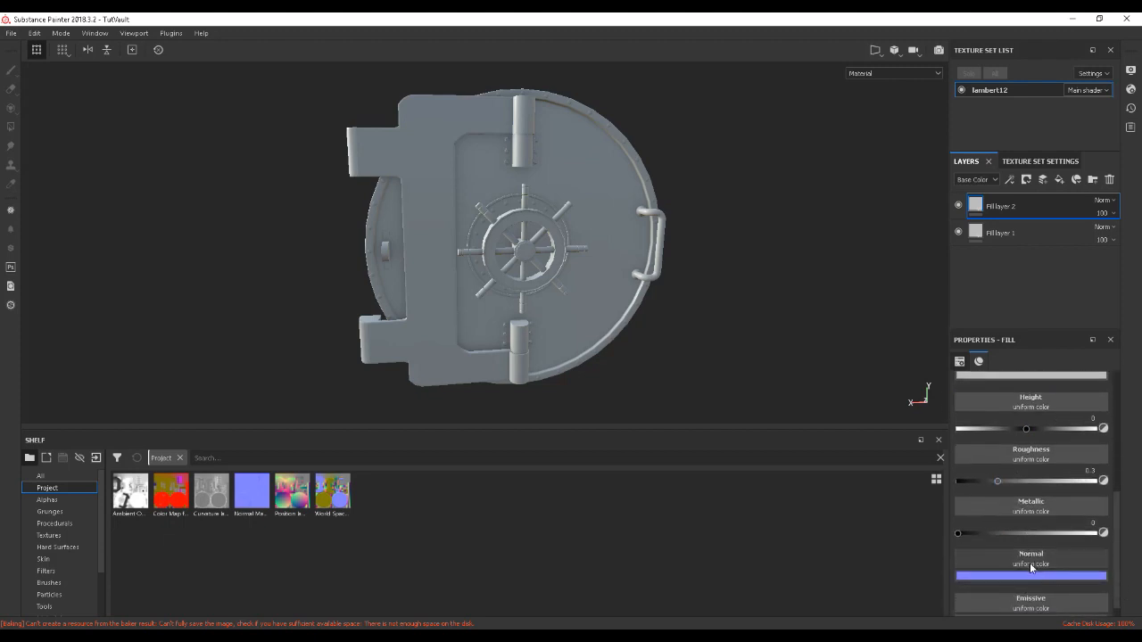
scroll(1020, 535, "up", 4)
left_click(1028, 444)
left_click(1031, 427)
left_click(1100, 444)
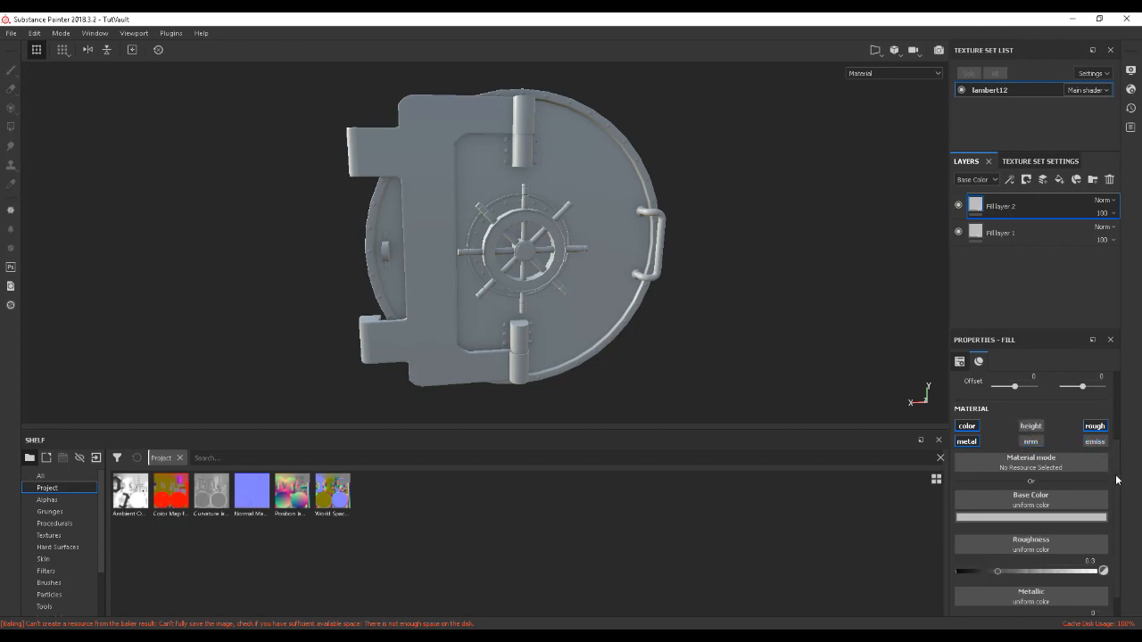
- Set the second fill layer's roughness to about 0.39 and its base color to pure red
left_click_drag(1116, 480, 1116, 543)
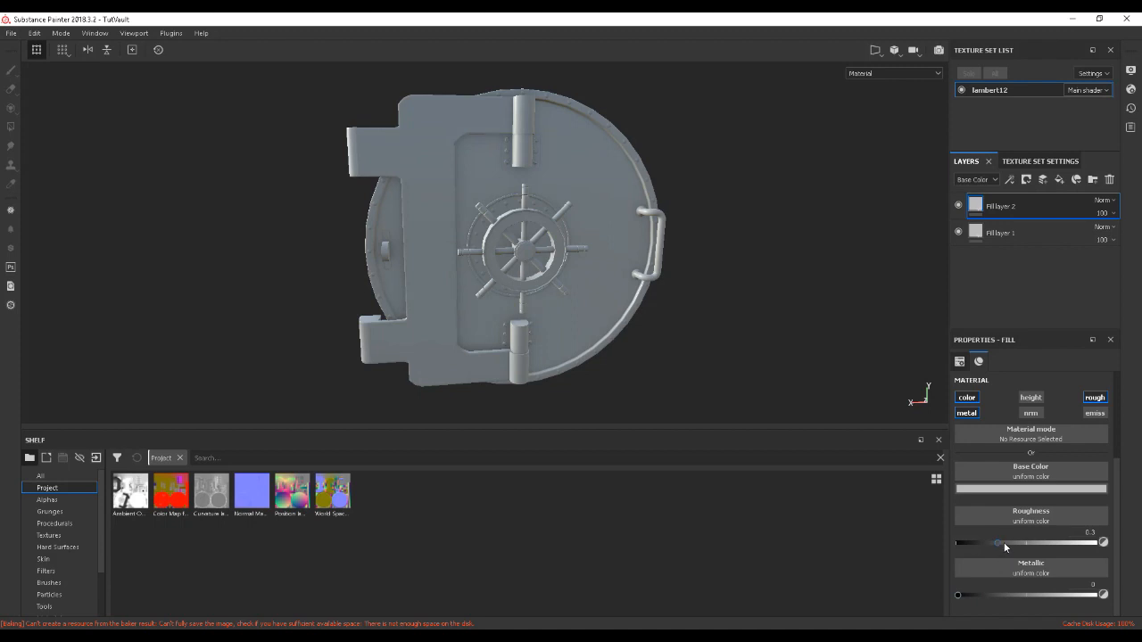
left_click_drag(996, 541, 1070, 499)
left_click(1034, 489)
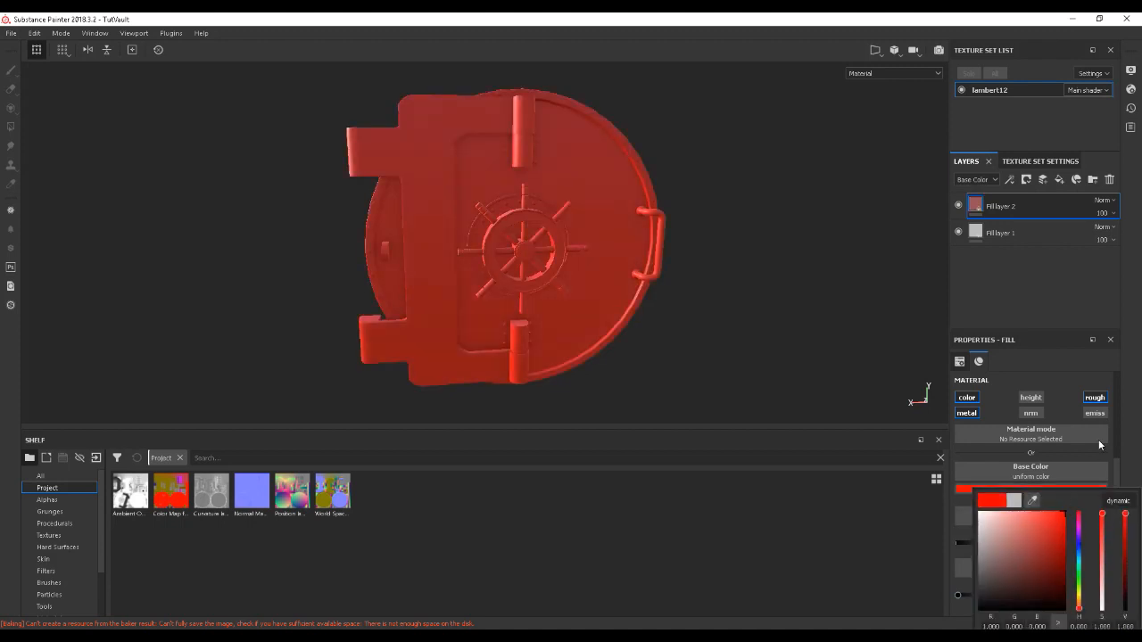
mouse_move(682, 225)
left_mouse_down("alt")
mouse_move(648, 245)
mouse_move(660, 243)
left_mouse_up("alt")
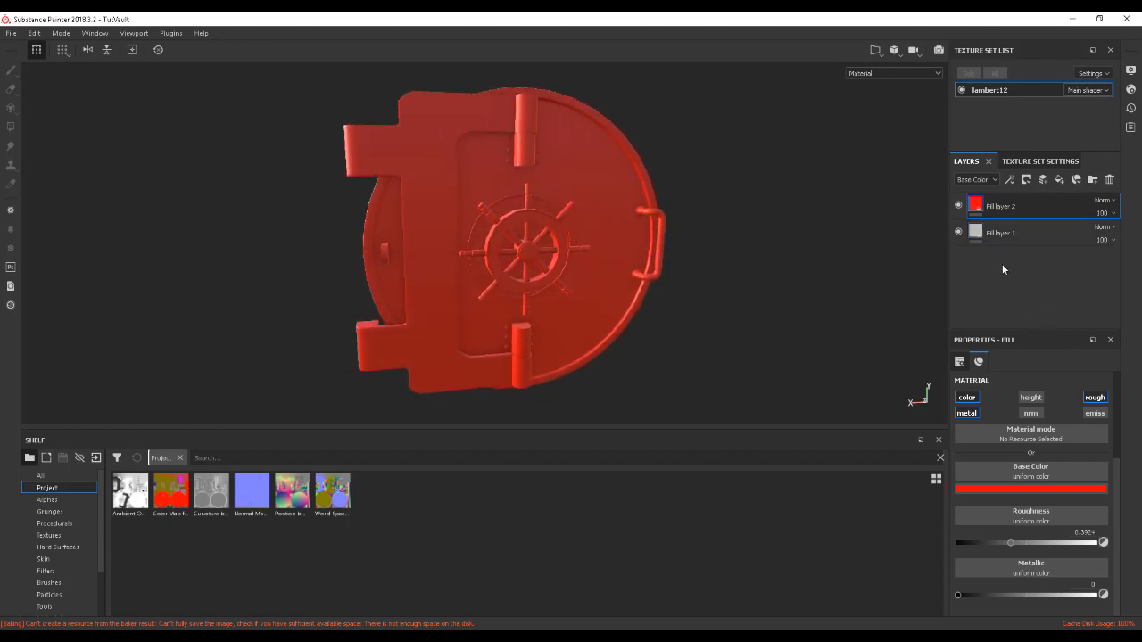
- Move the red fill layer beneath the metallic fill layer
left_click_drag(978, 212, 993, 271)
left_click(1017, 211)
left_click_drag(1021, 213, 1016, 260)
left_click_drag(978, 208, 990, 257)
- Rename the red fill layer as Red Paint
double_click(999, 233)
type("Re")
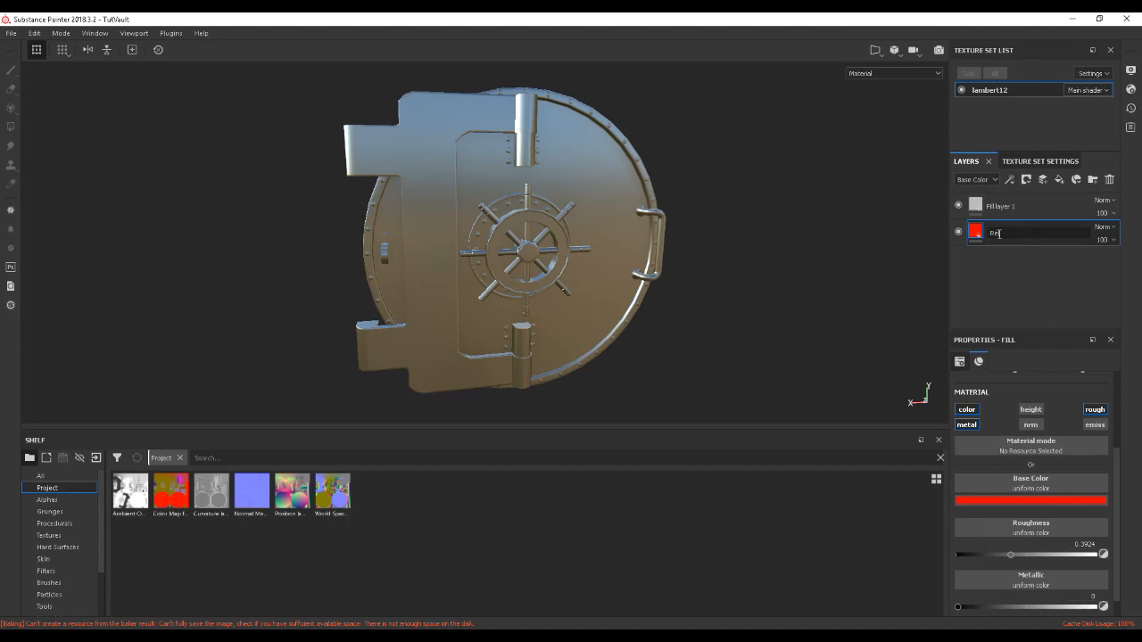
type("d Paint")
key("Return")
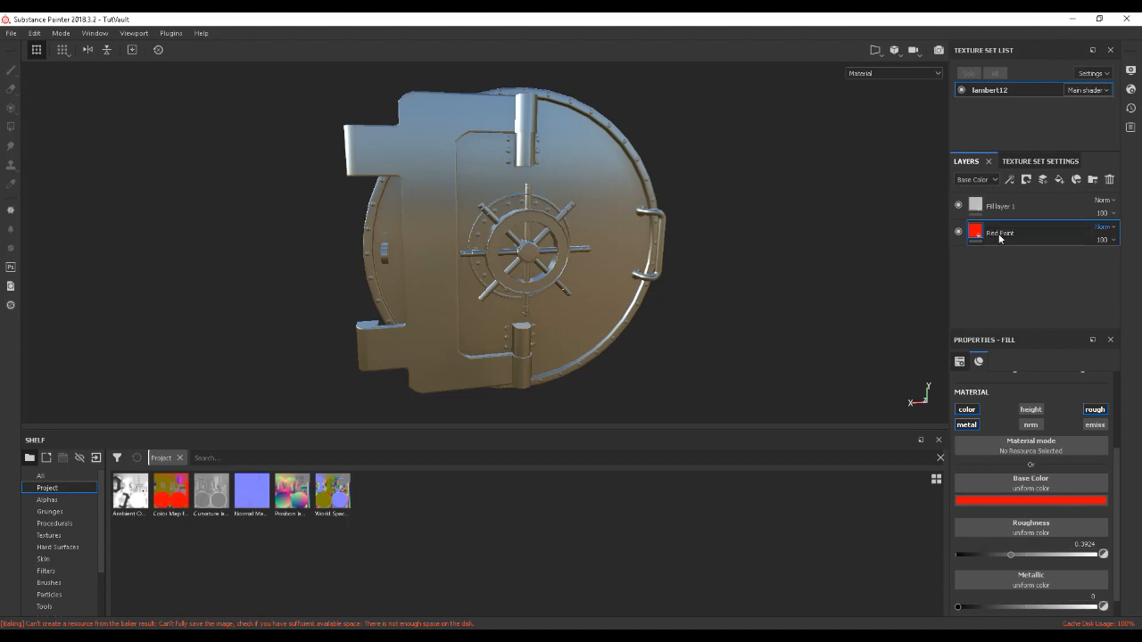
- Rename the metallic fill layer as Shiny Metal and place the Red Paint layer above it
double_click(1004, 205)
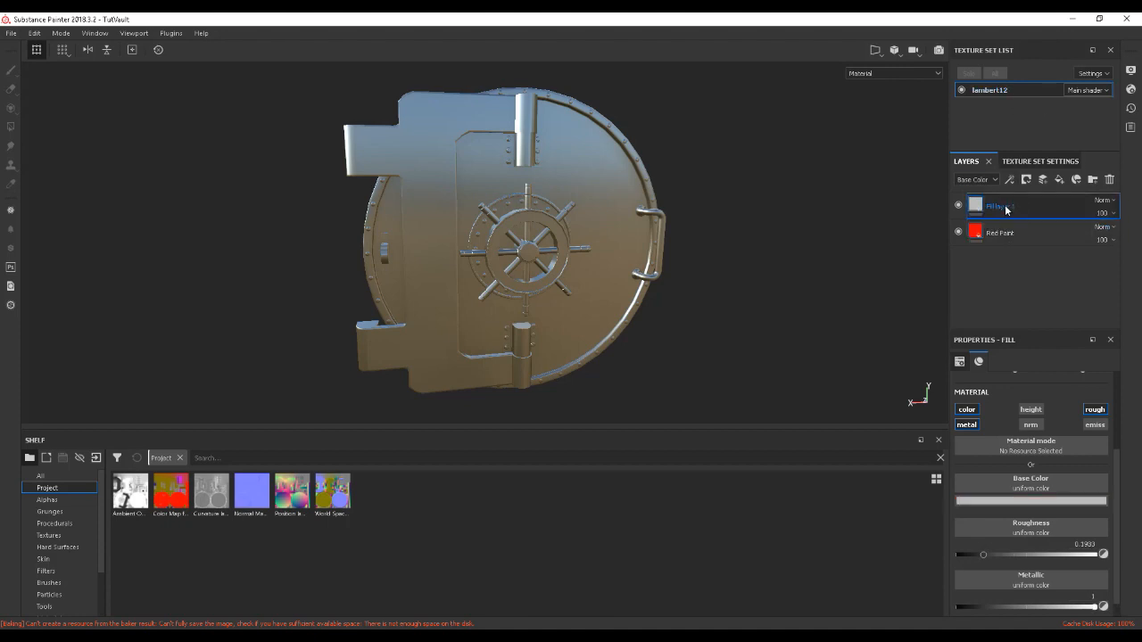
type("Shiny Metal")
key("Return")
mouse_move(999, 232)
left_mouse_down()
mouse_move(1016, 252)
mouse_move(1018, 205)
left_mouse_up()
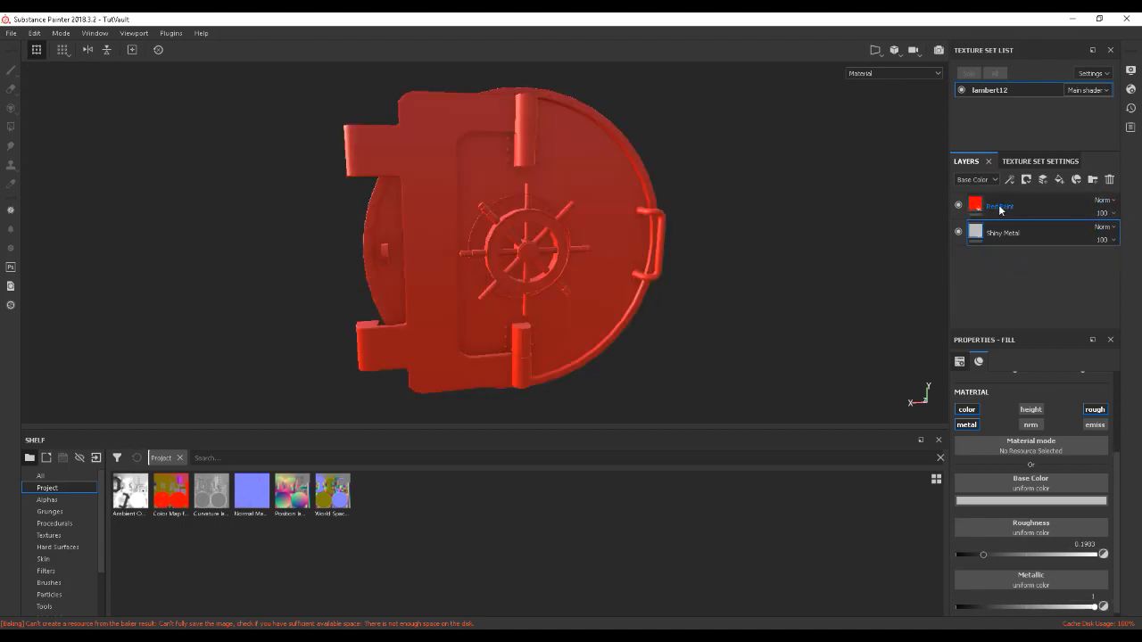
left_click(1018, 206)
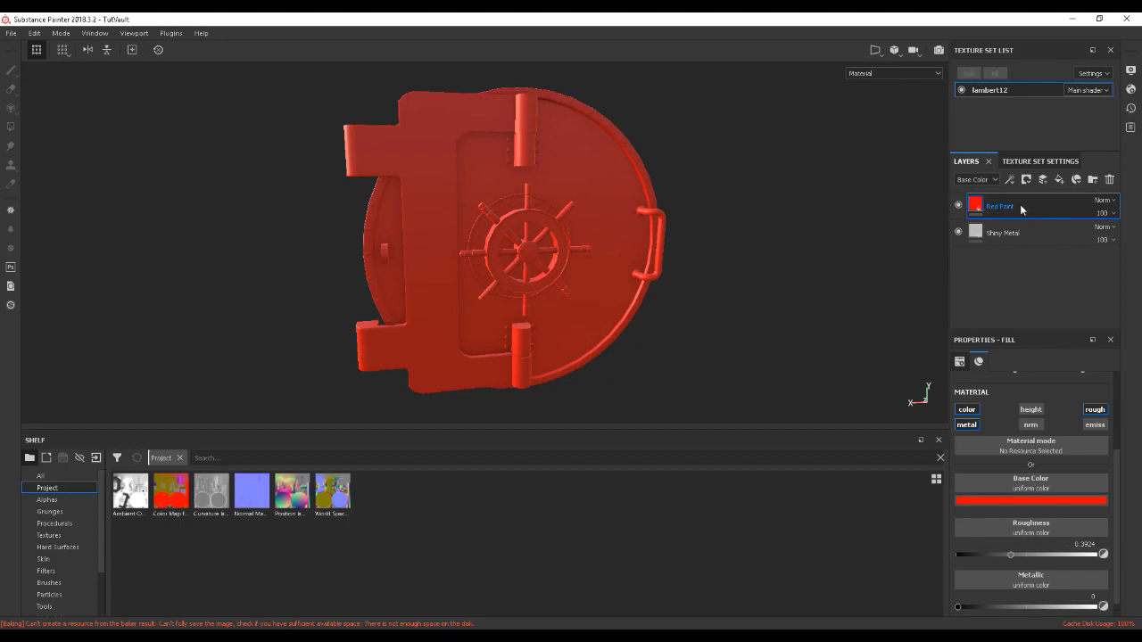
- Try a white mask on the Red Paint layer and undo it
right_click(1020, 209)
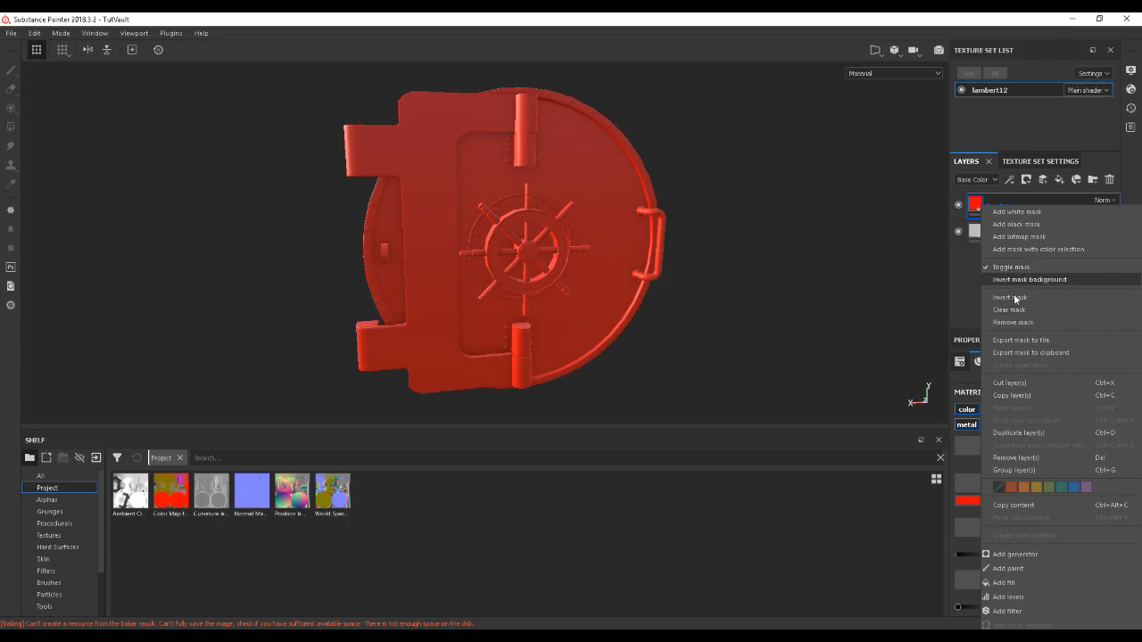
left_click(964, 273)
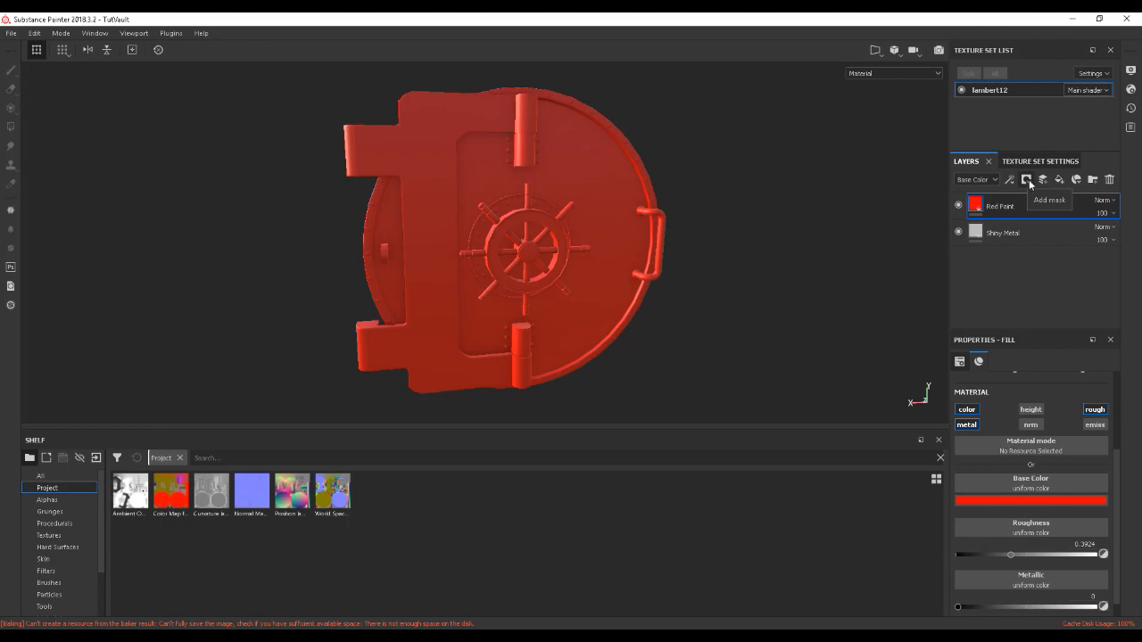
left_click(1027, 180)
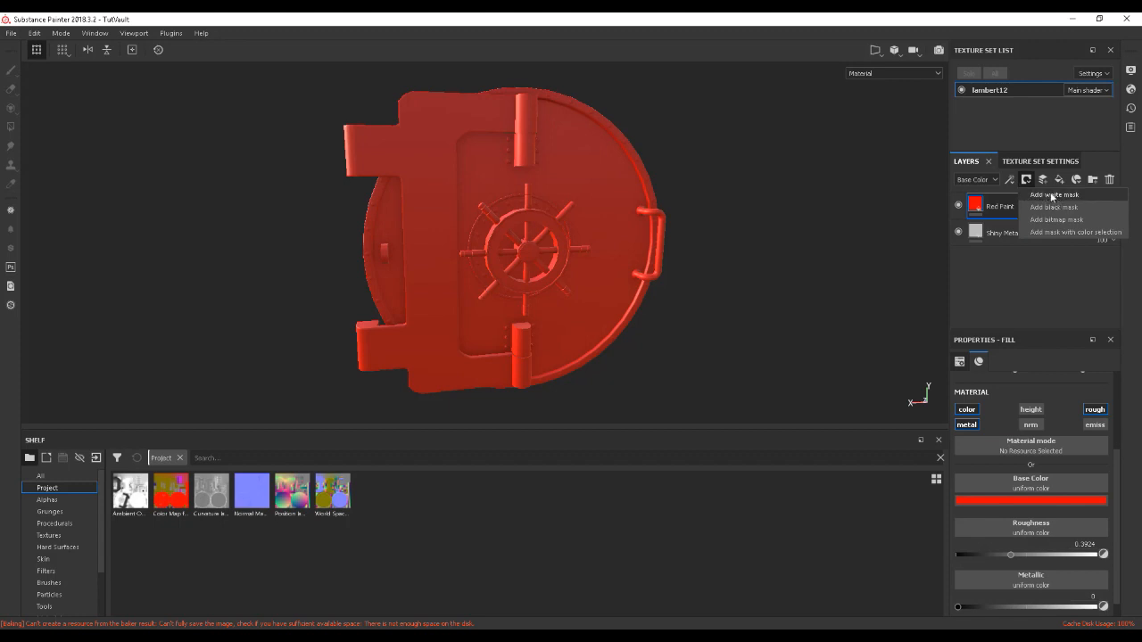
left_click(1051, 195)
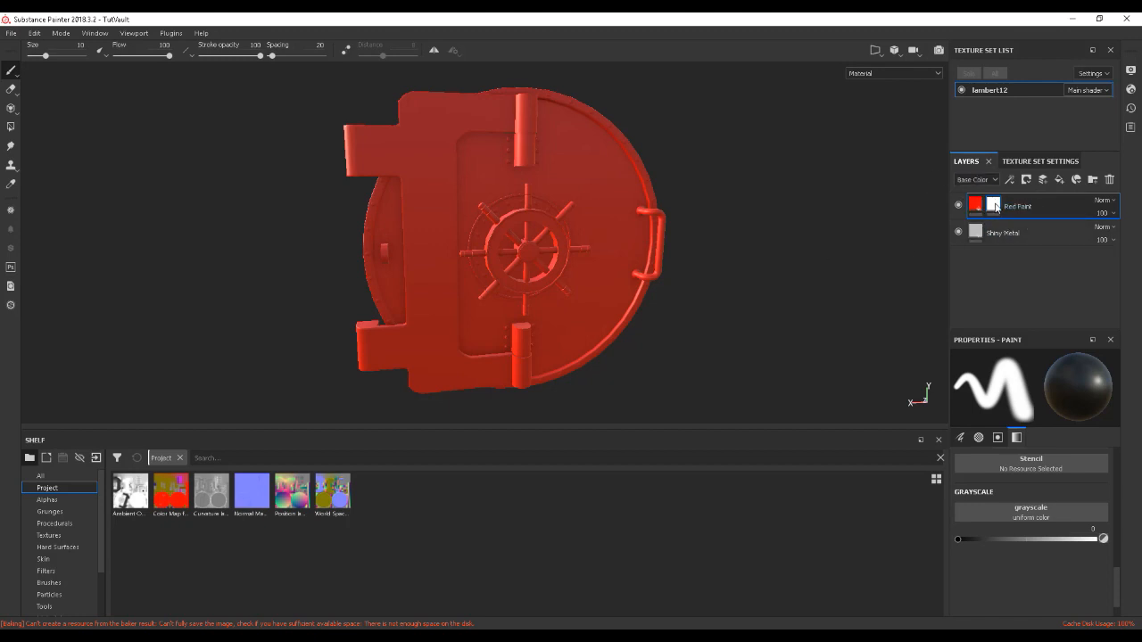
key("ctrl+z")
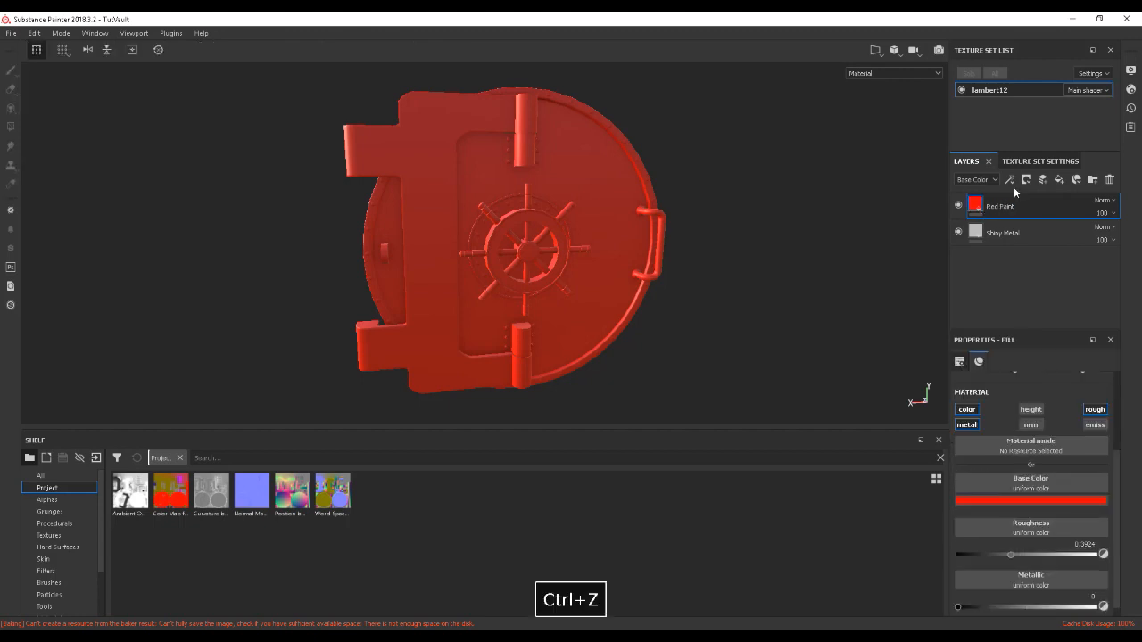
- Add a black mask to the Red Paint layer
left_click(1026, 180)
left_click(1043, 210)
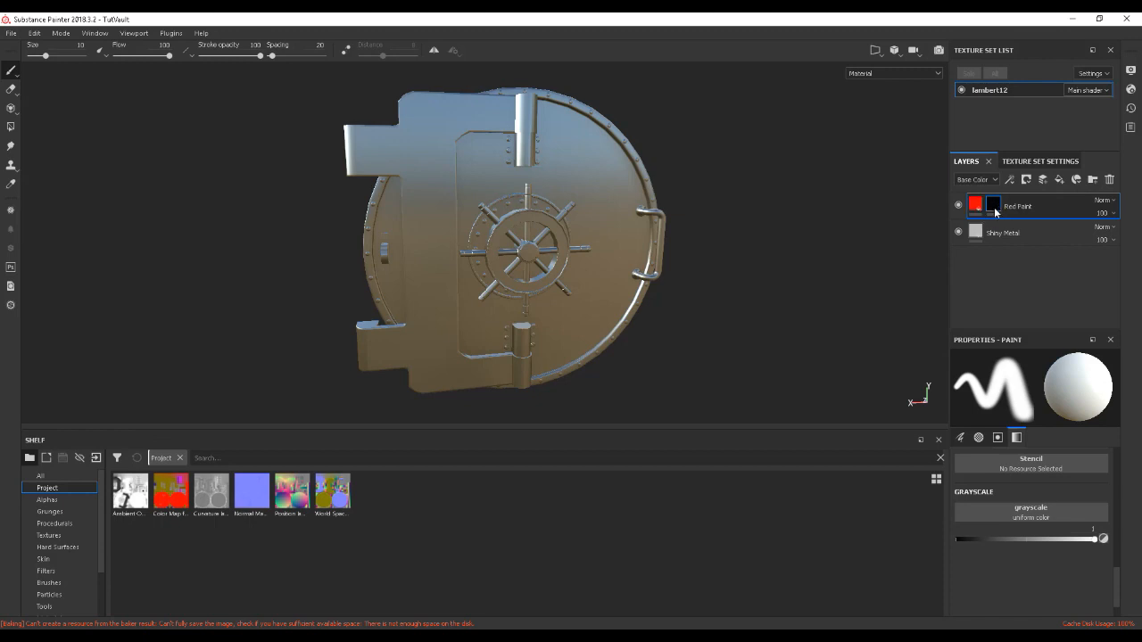
mouse_move(988, 211)
- Paint a solid white patch into the Red Paint mask on the door area between the wheel and the handle
left_click_drag(590, 234, 626, 242)
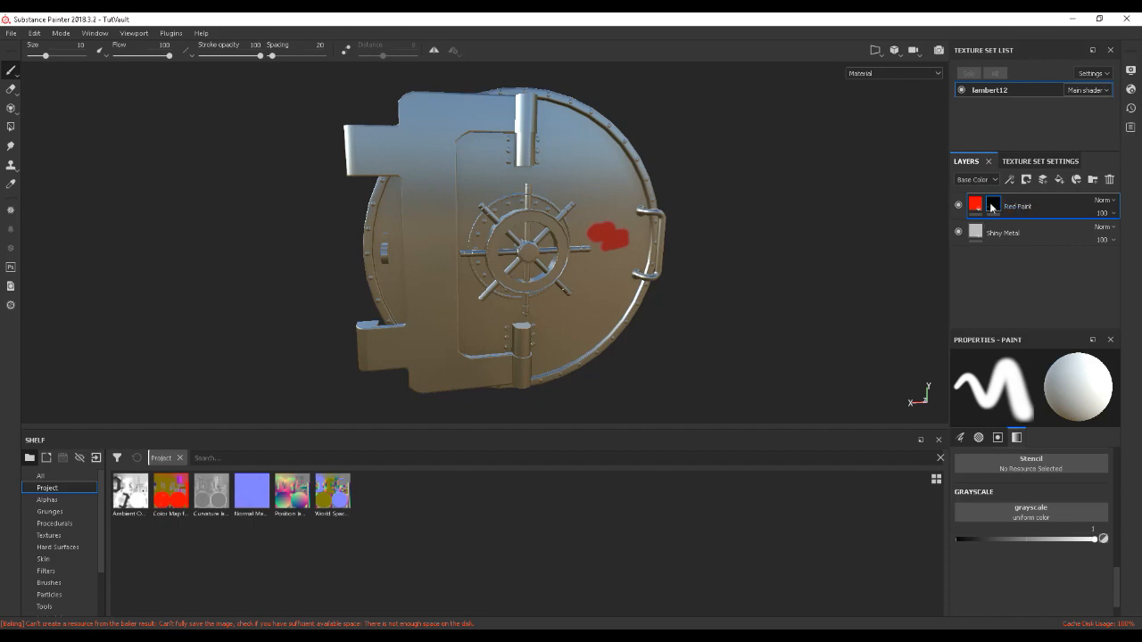
right_click_drag(660, 246, 828, 269, "alt")
middle_click_drag(742, 239, 775, 250, "alt")
right_click_drag(776, 250, 785, 262, "alt")
mouse_move(784, 262)
left_mouse_down("alt")
mouse_move(772, 250)
mouse_move(779, 235)
left_mouse_up("alt")
left_click_drag(608, 215, 645, 228)
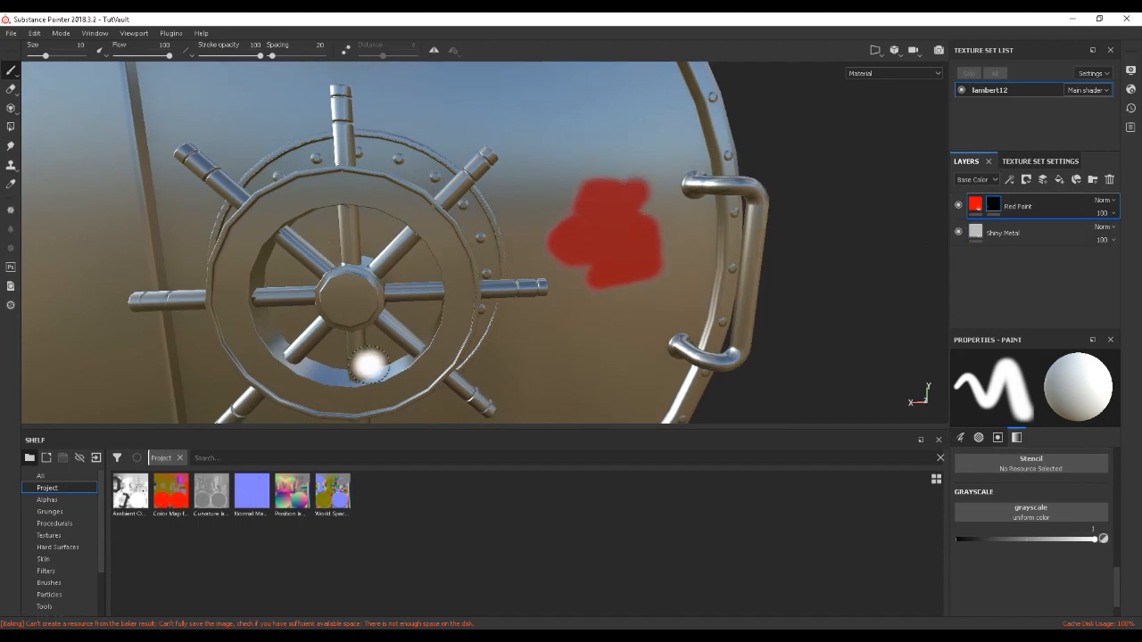
- Choose the Dirt 3 brush and paint a speckled area into the mask just below the solid red patch
left_click(50, 583)
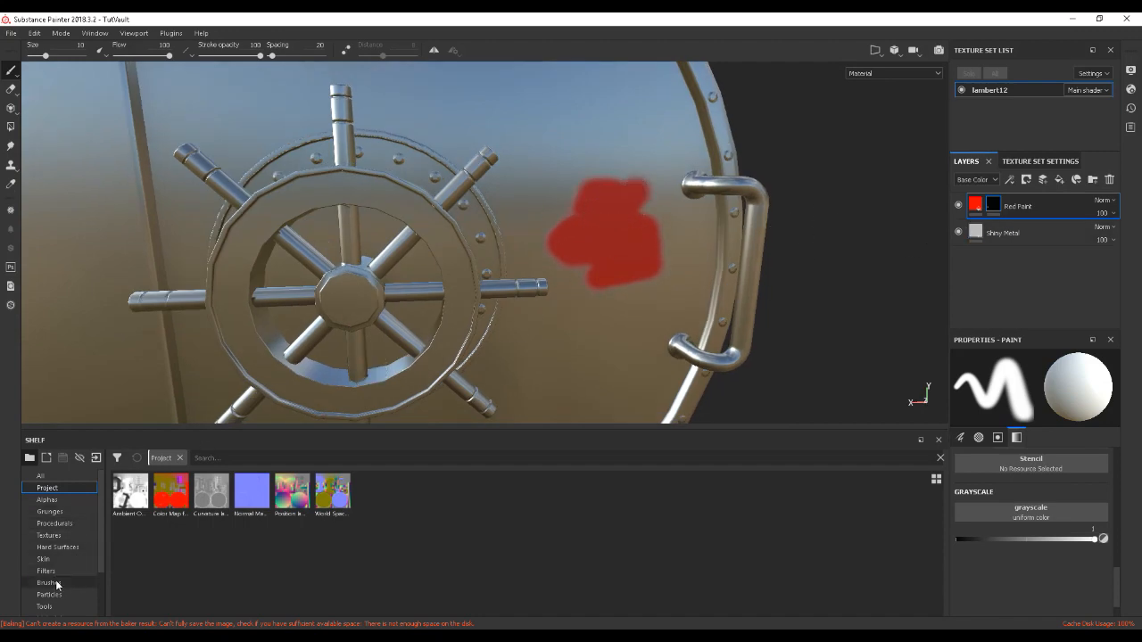
left_click(494, 539)
mouse_move(599, 332)
left_mouse_down()
mouse_move(625, 344)
mouse_move(593, 317)
mouse_move(634, 288)
mouse_move(608, 305)
mouse_move(560, 267)
mouse_move(604, 269)
left_mouse_up()
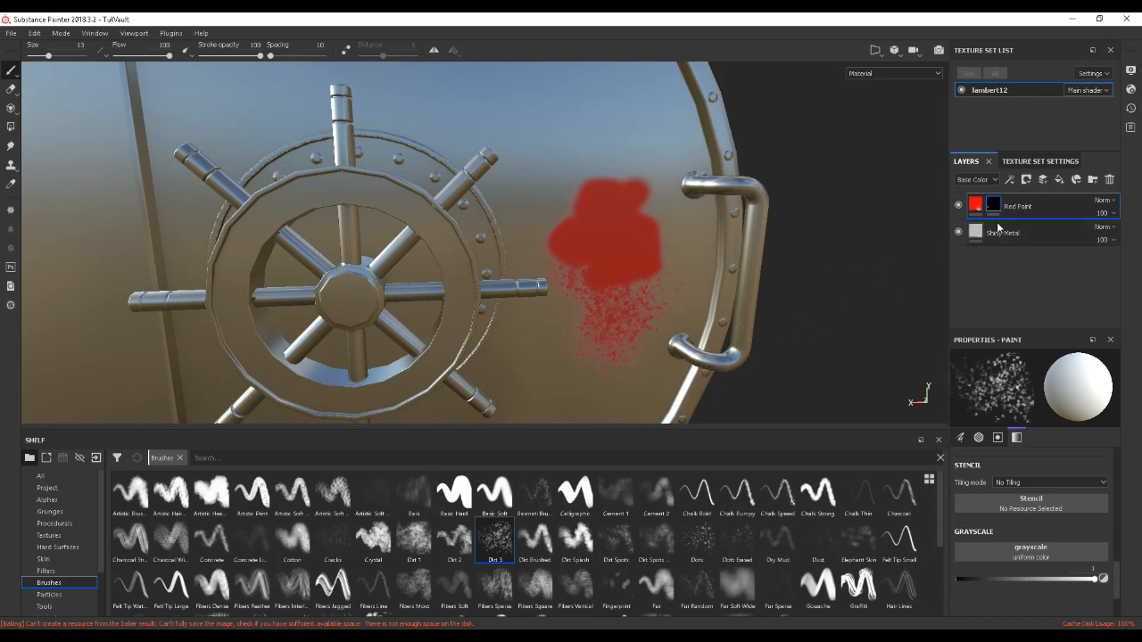
mouse_move(789, 233)
left_mouse_down("alt")
mouse_move(761, 232)
mouse_move(883, 252)
left_mouse_up("alt")
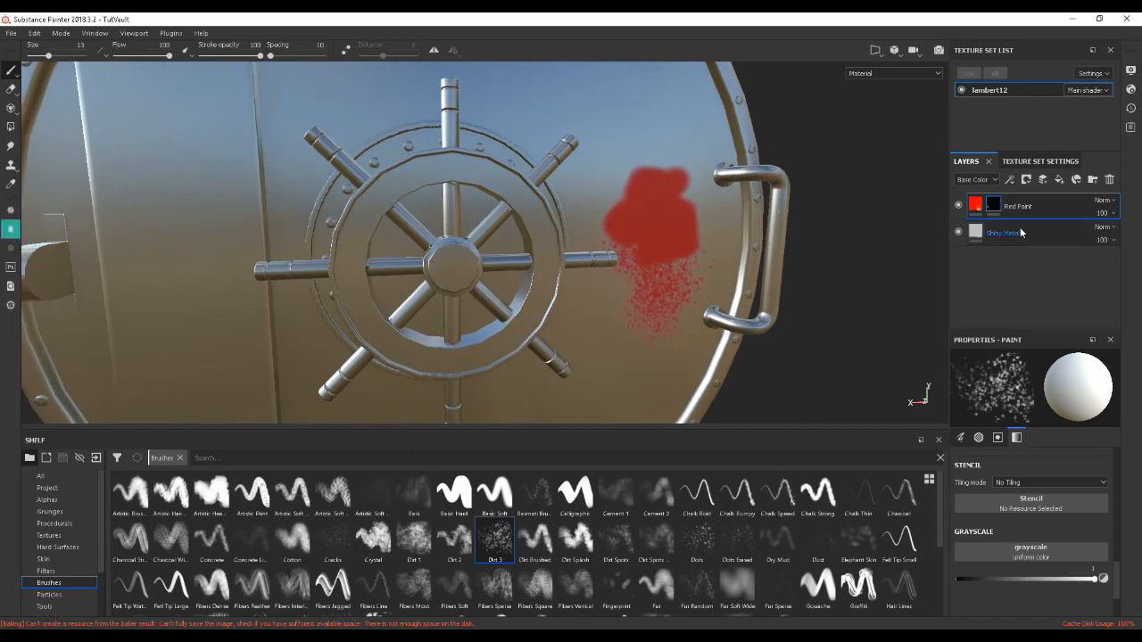
- Isolate the Red Paint mask, paint Dirt 3 speckles on the wheel side of the patch, and return to the material view
mouse_move(997, 209)
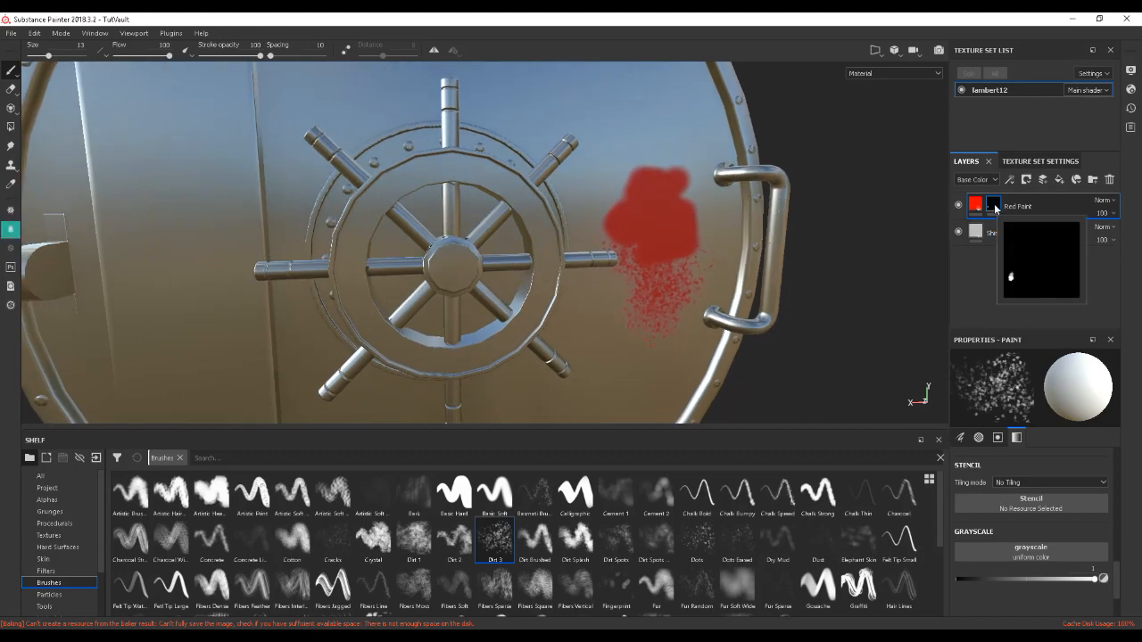
left_click(997, 208, "alt")
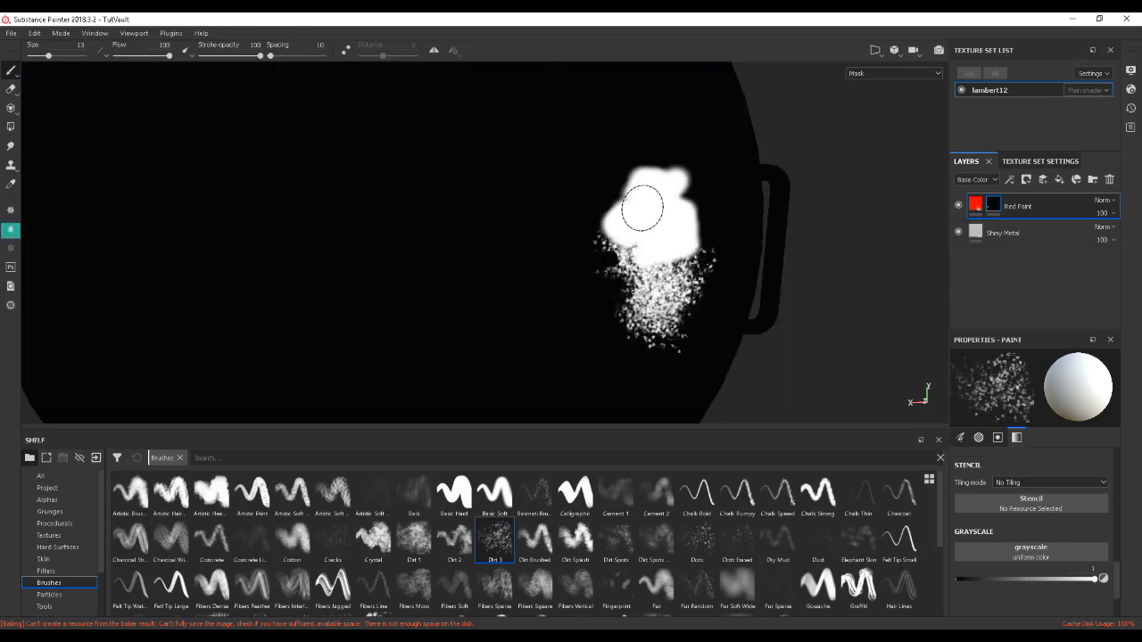
mouse_move(614, 213)
left_mouse_down()
mouse_move(640, 198)
mouse_move(579, 203)
left_mouse_up()
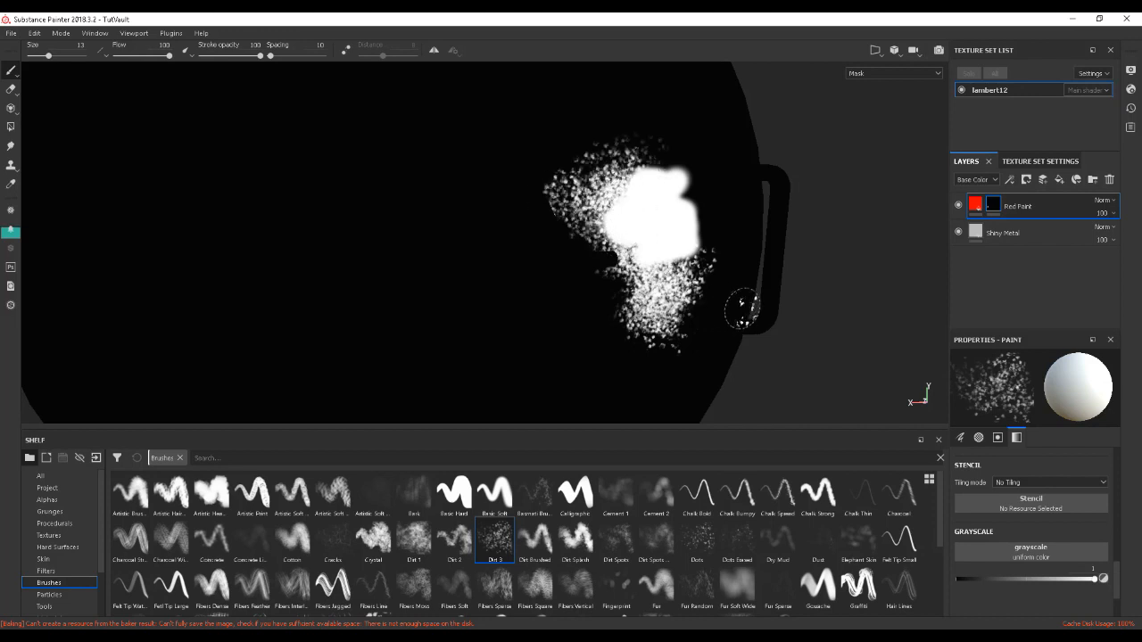
left_click(975, 206)
scroll(814, 293, "down", 5)
mouse_move(752, 259)
left_mouse_down("alt")
mouse_move(648, 194)
mouse_move(625, 201)
left_mouse_up("alt")
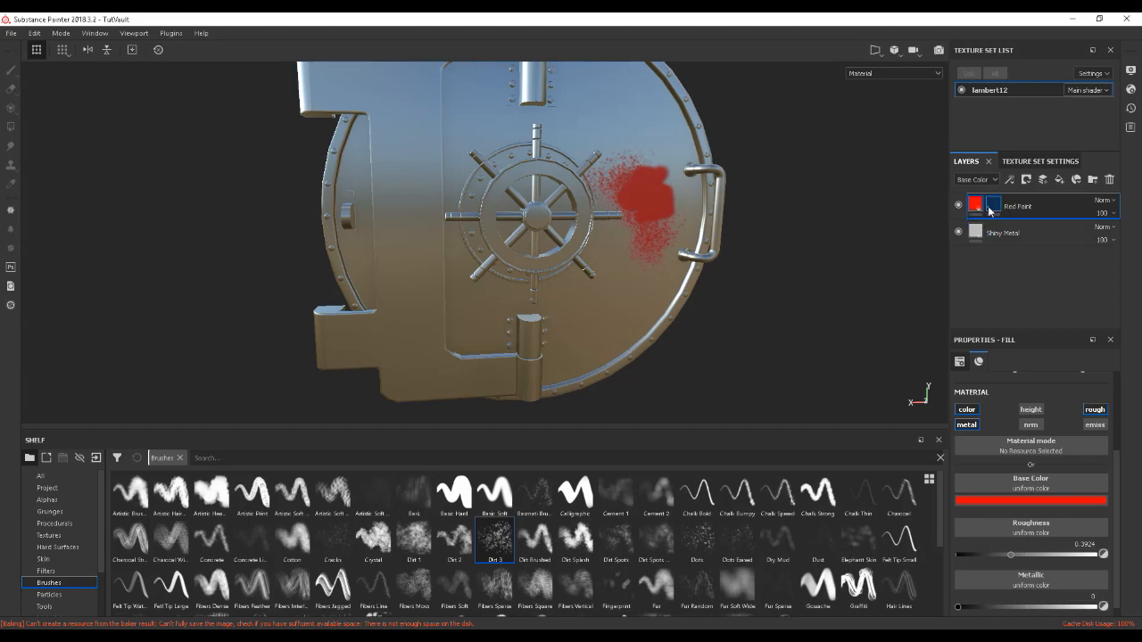
- Clear the painted mask on the Red Paint layer and remove the mask from the layer
left_click(993, 208)
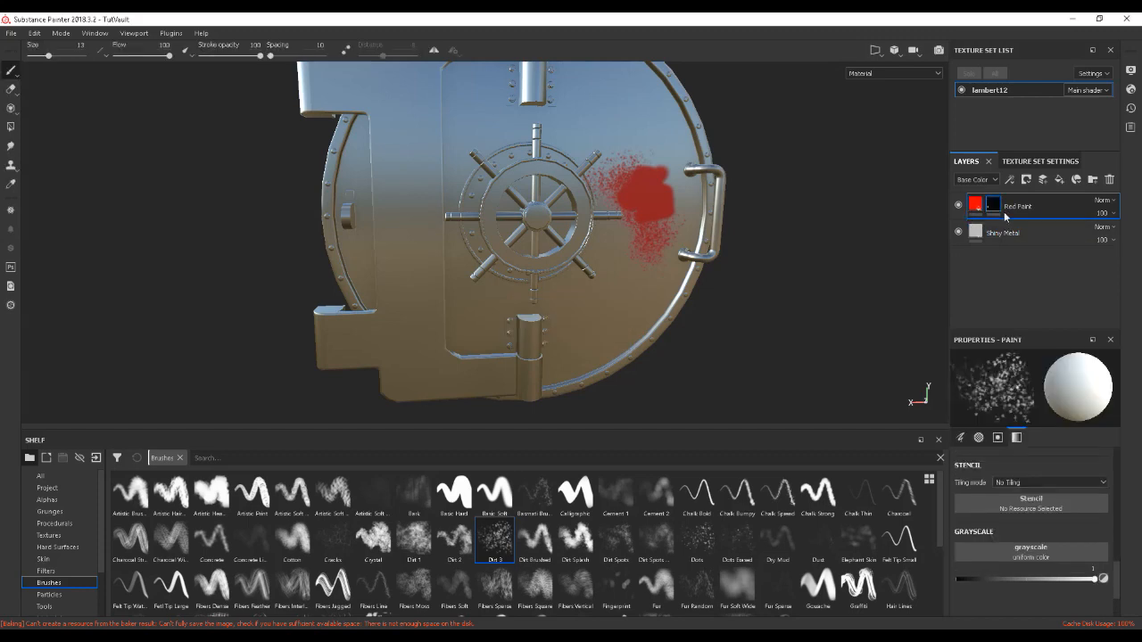
right_click(995, 209)
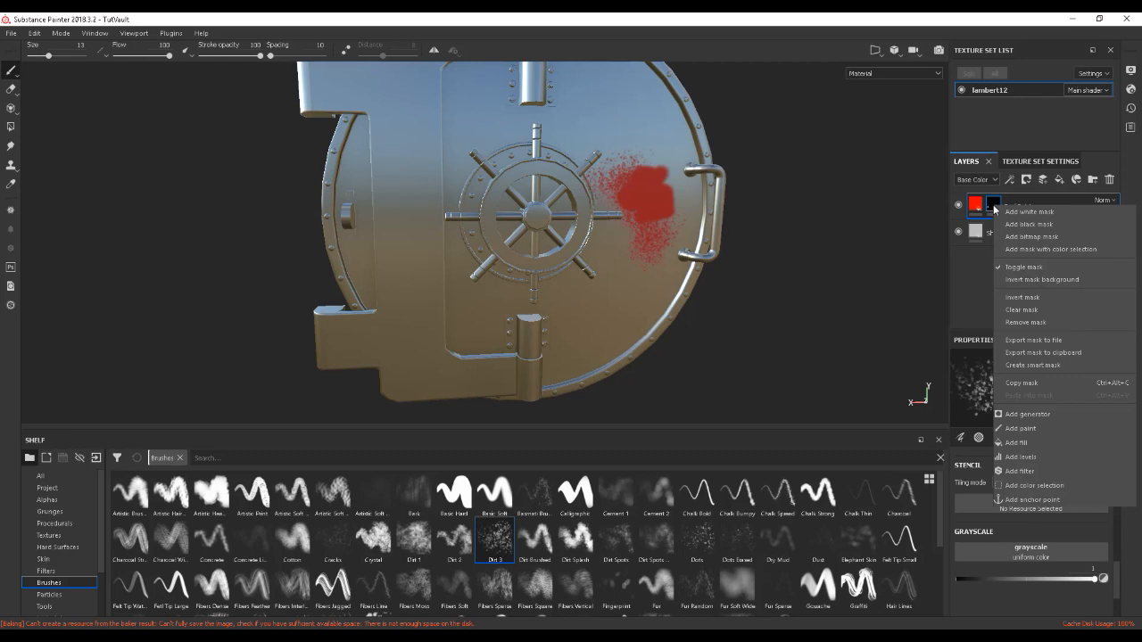
left_click(1023, 310)
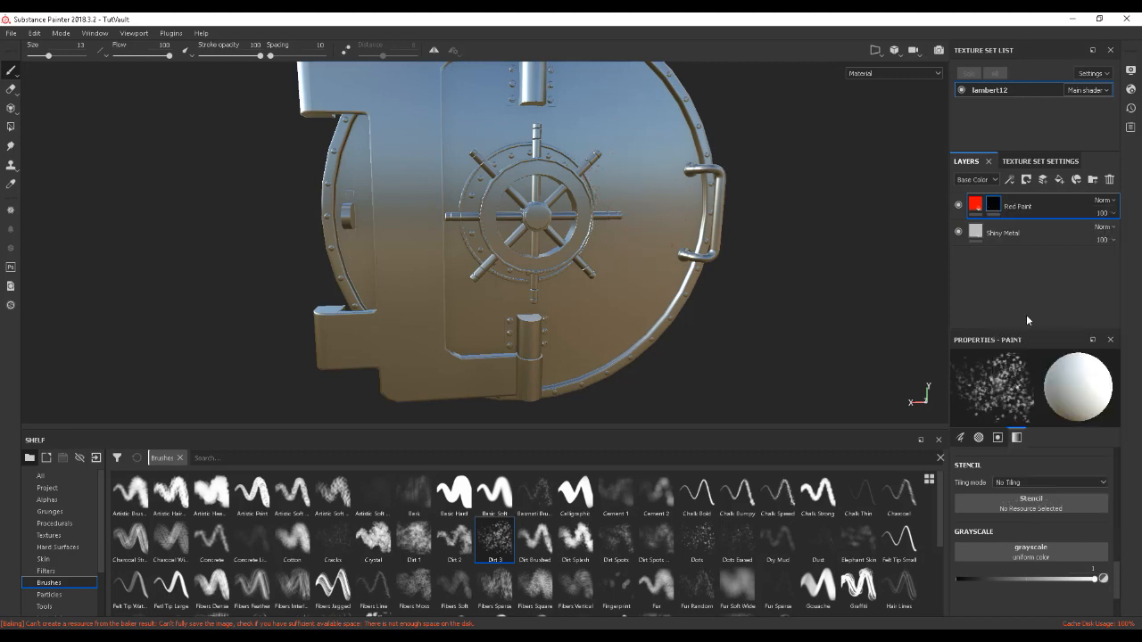
right_click(997, 210)
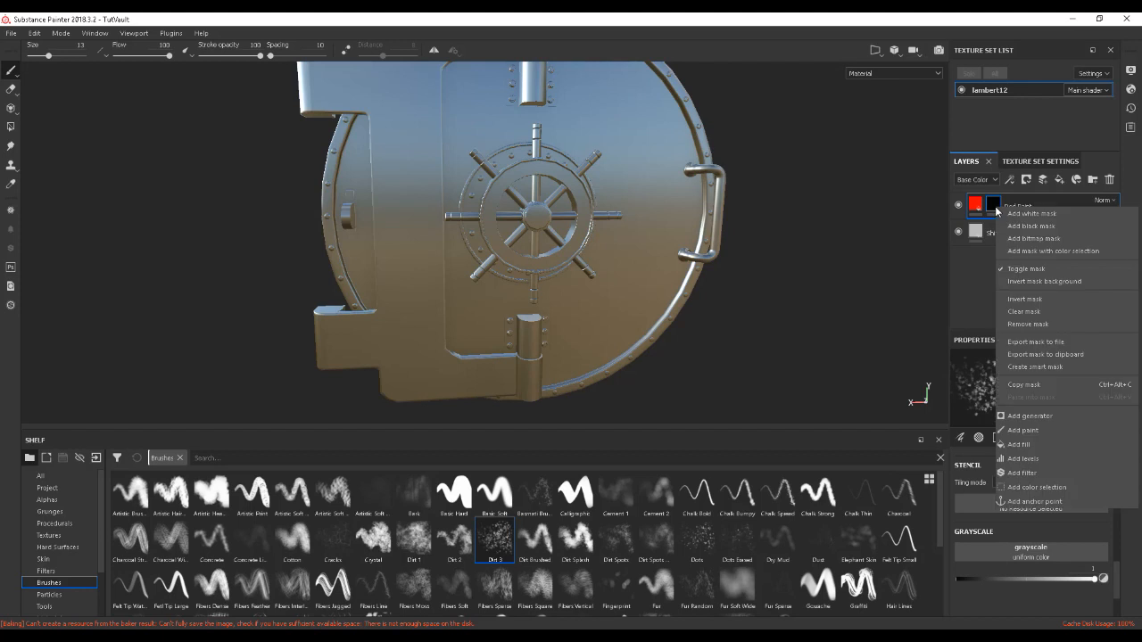
left_click(1028, 324)
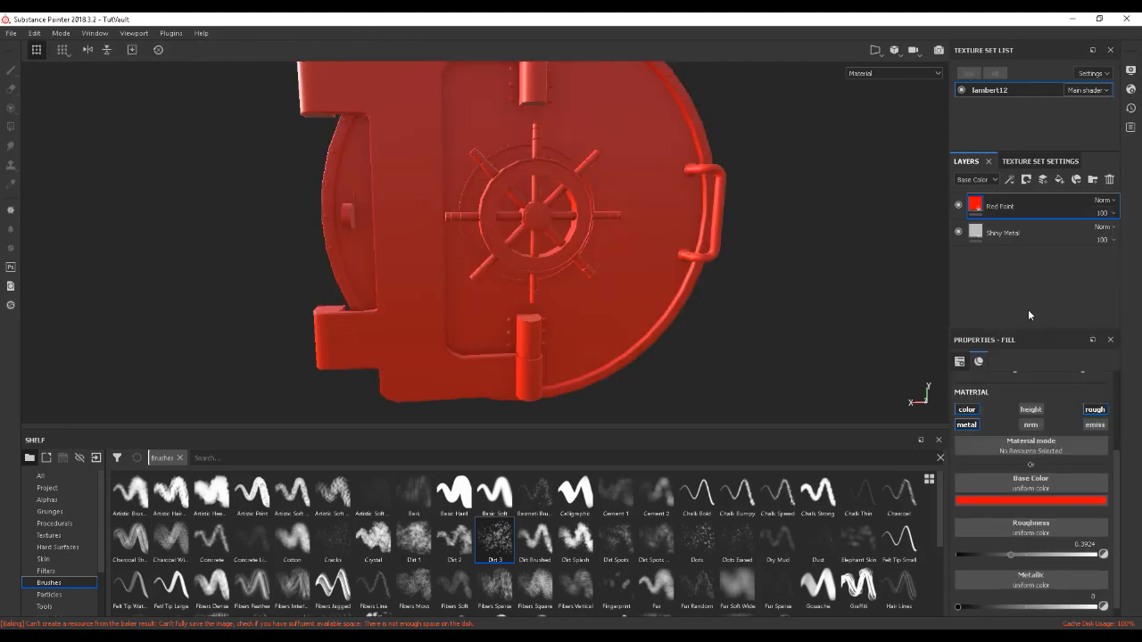
- Move the Red Paint layer below Shiny Metal and select the Shiny Metal layer
left_click_drag(1029, 207, 1027, 252)
left_click(1010, 209)
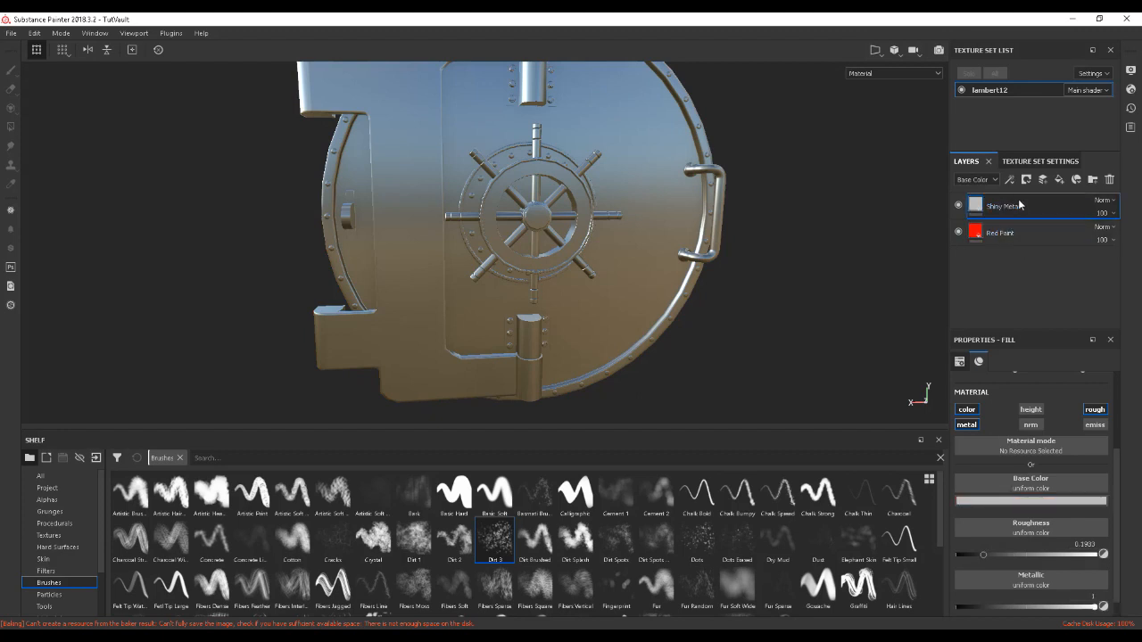
double_click(1008, 207)
- Add a black mask to Shiny Metal, and try Dirt 3 speckles on the door beside the handle, undoing the stroke
right_click(1008, 211)
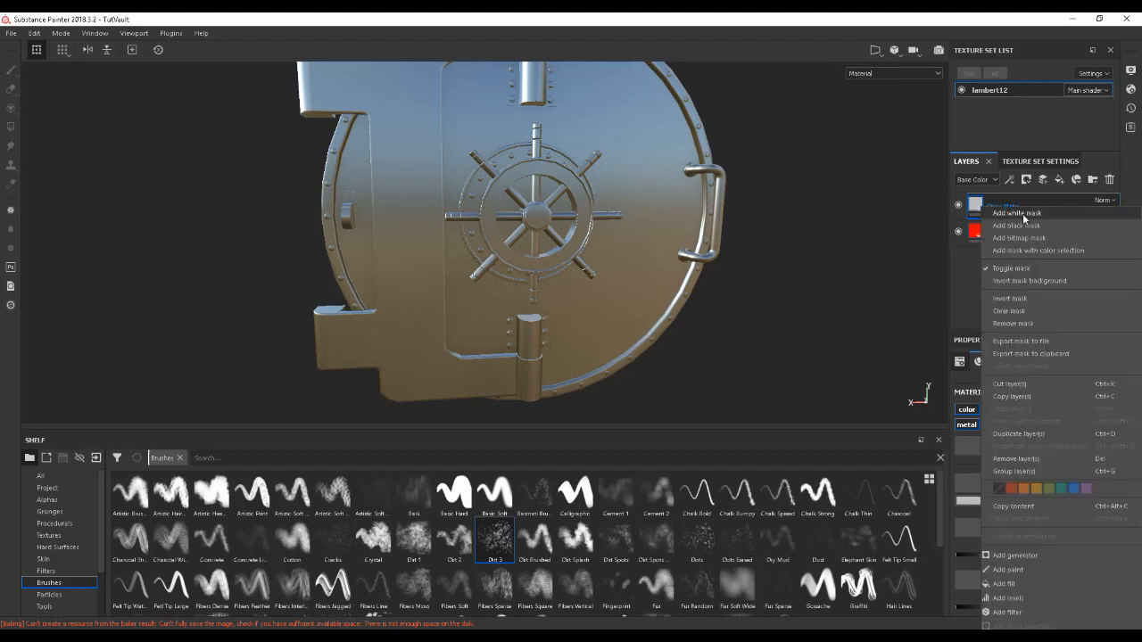
left_click(1027, 228)
left_click_drag(812, 234, 811, 273, "alt")
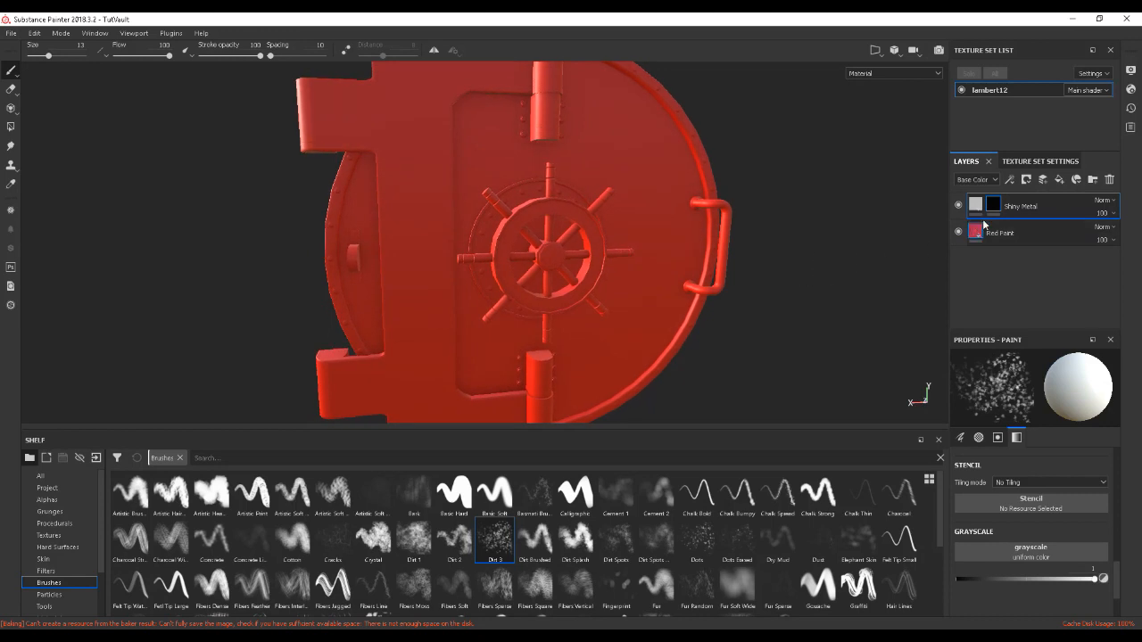
mouse_move(649, 199)
left_mouse_down()
mouse_move(658, 230)
mouse_move(664, 201)
left_mouse_up()
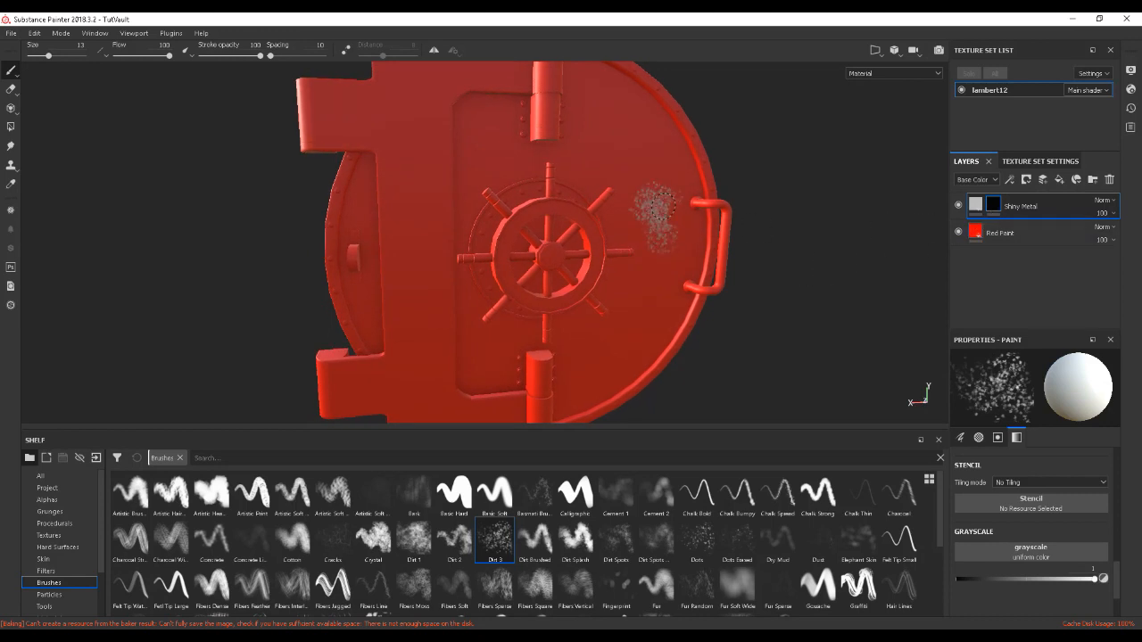
key("ctrl+z")
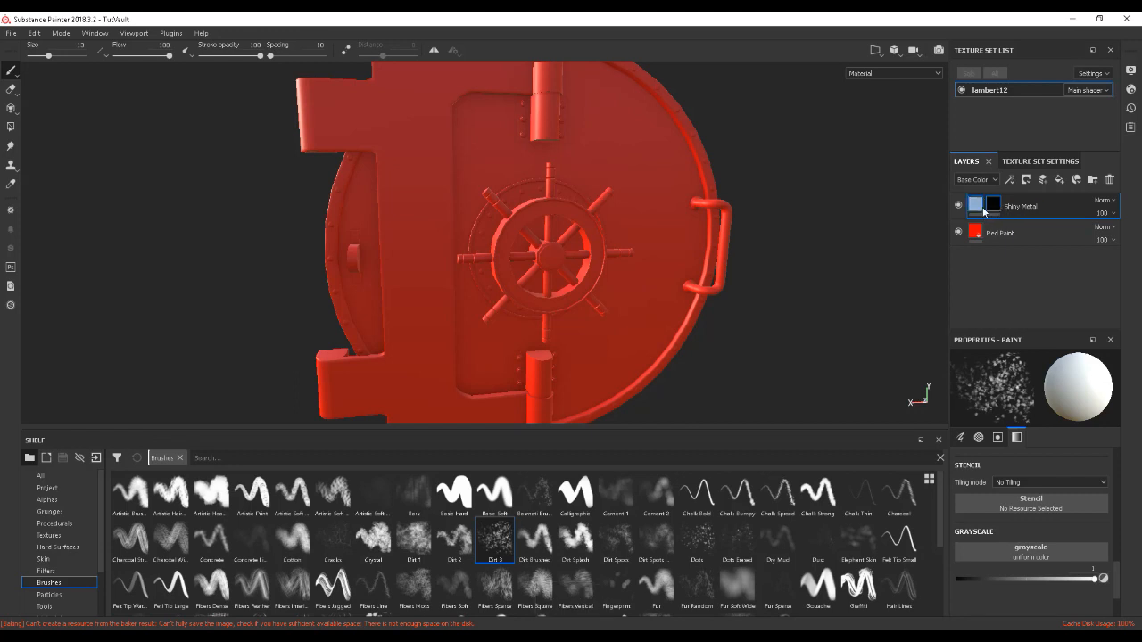
- Remove the black mask from the Shiny Metal layer
right_click(999, 209)
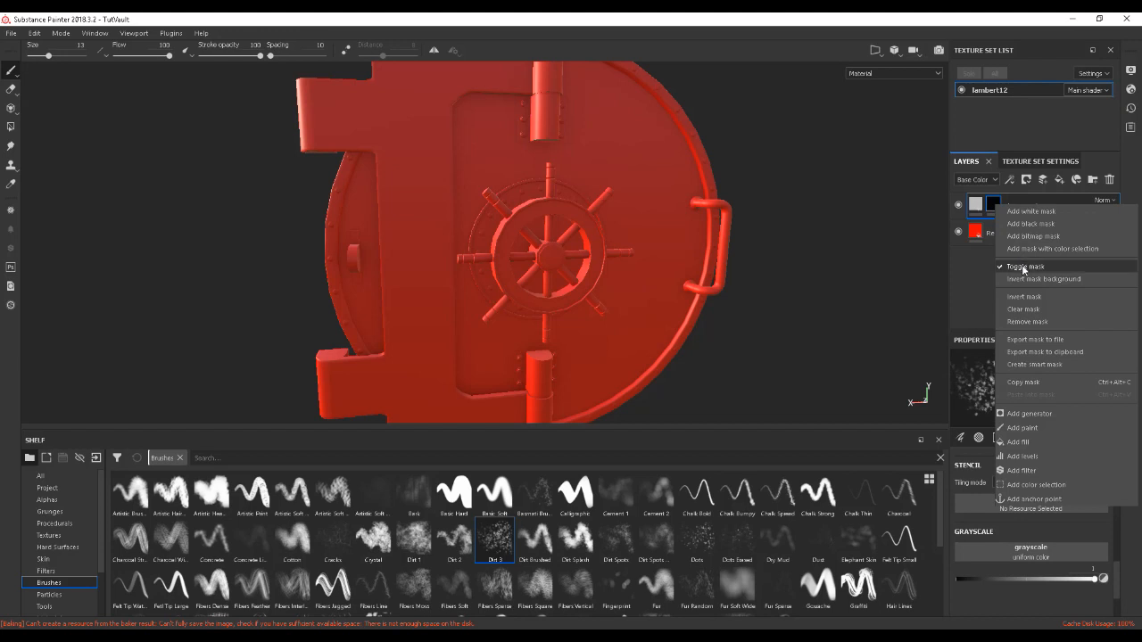
left_click(1017, 321)
double_click(1001, 208)
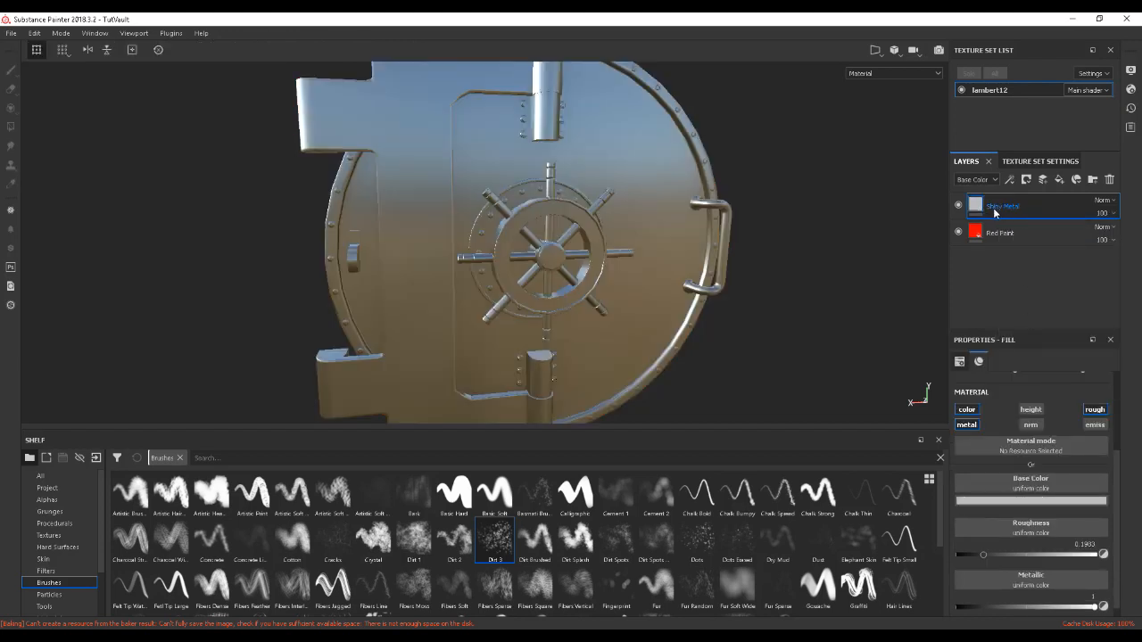
- Add a bitmap mask to Shiny Metal, searching for "grunges" and choosing the Grunge Leaks texture
left_click(1027, 180)
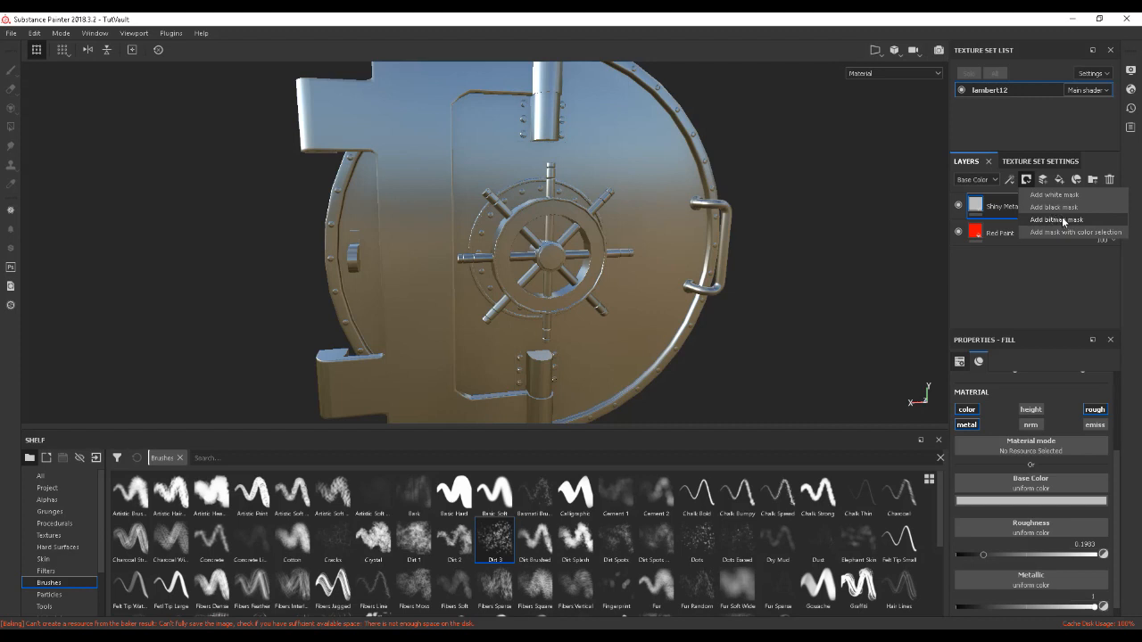
left_click(1061, 220)
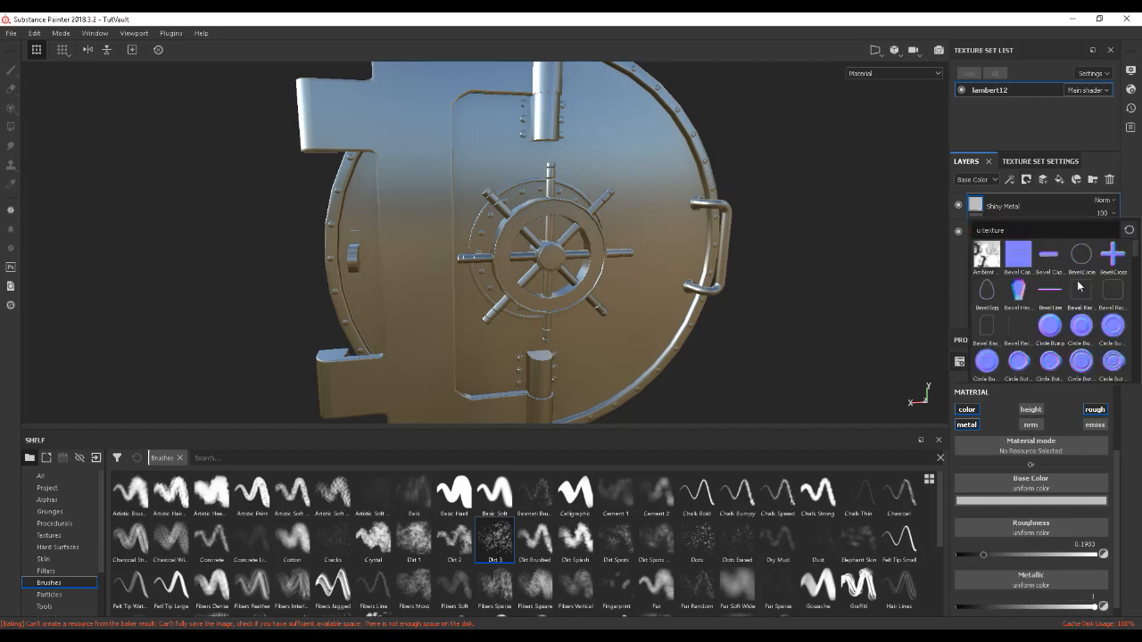
scroll(1082, 297, "down", 10)
scroll(1084, 301, "up", 10)
left_click_drag(1016, 229, 960, 232)
type("grunges")
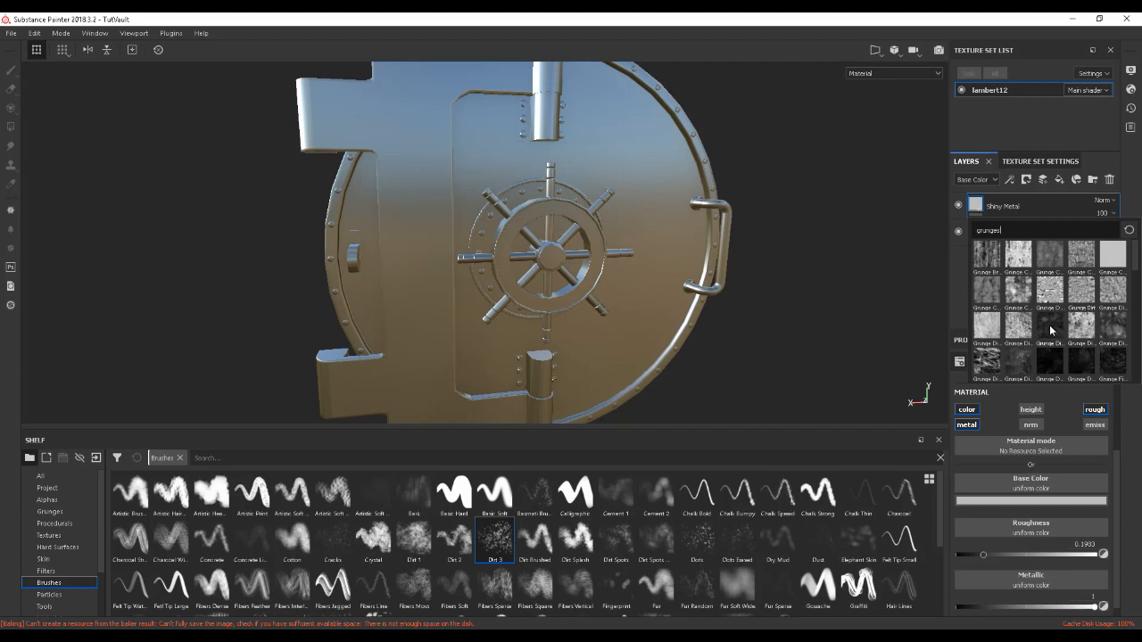
scroll(1053, 337, "down", 3)
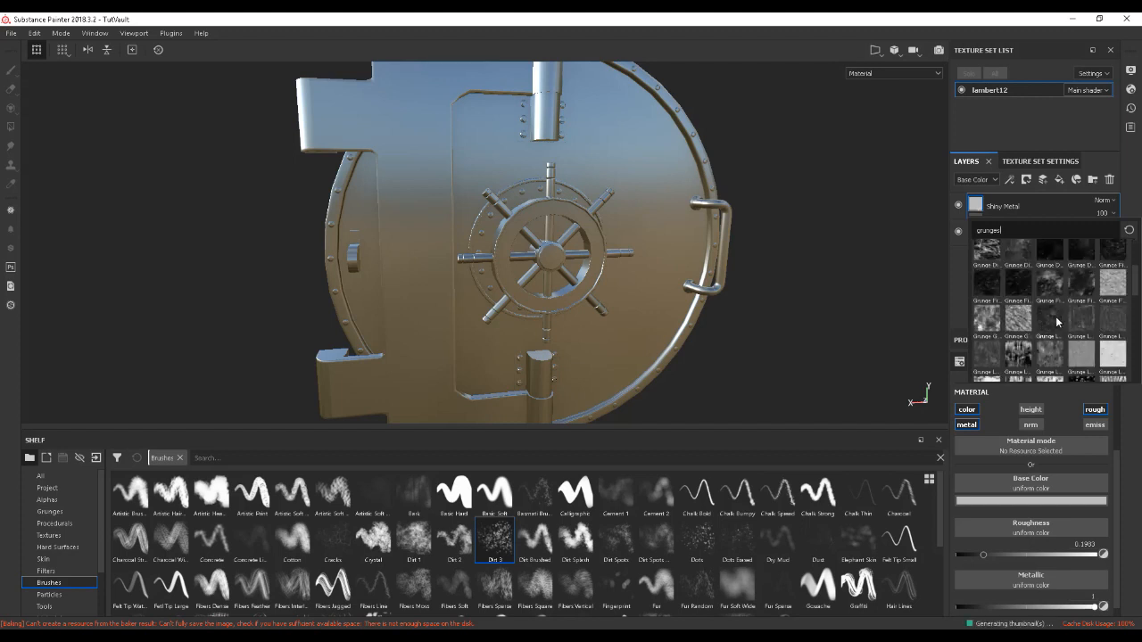
left_click(1020, 358)
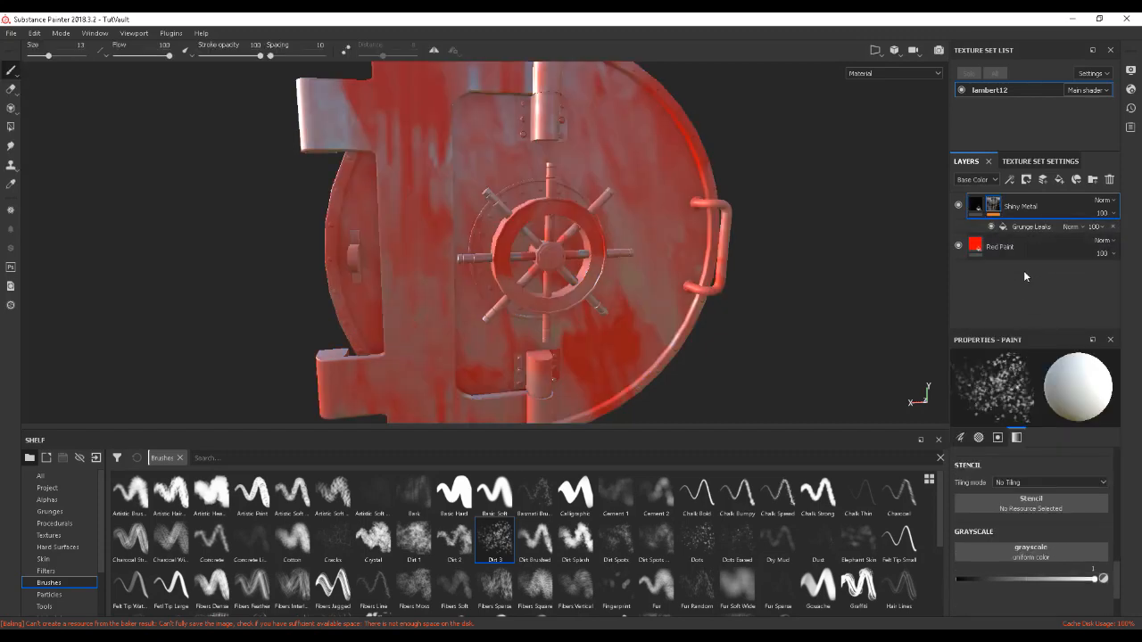
- Examine the Grunge Leaks fill's parameters and view the Shiny Metal mask in isolation on the whole door
left_click(1024, 227)
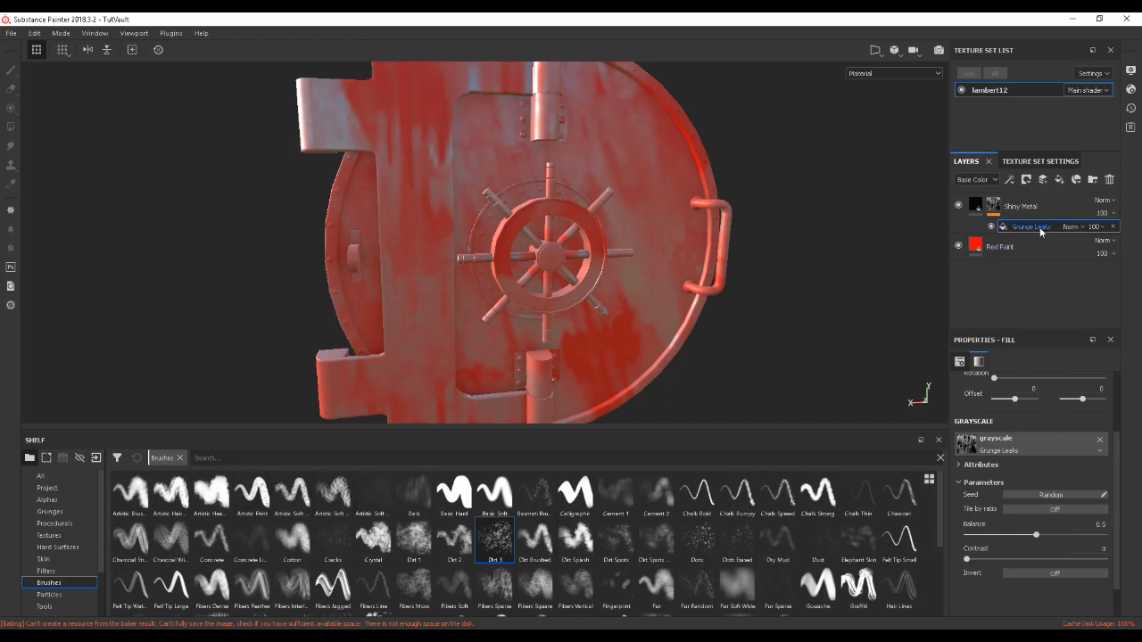
scroll(1121, 508, "down", 2)
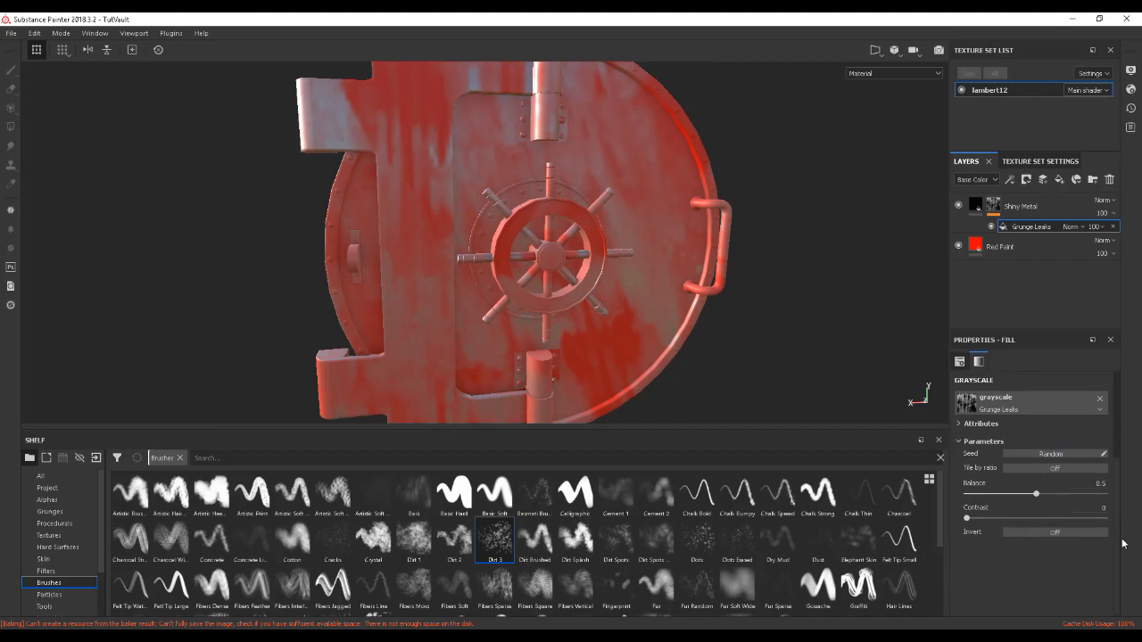
left_click(997, 207, "alt")
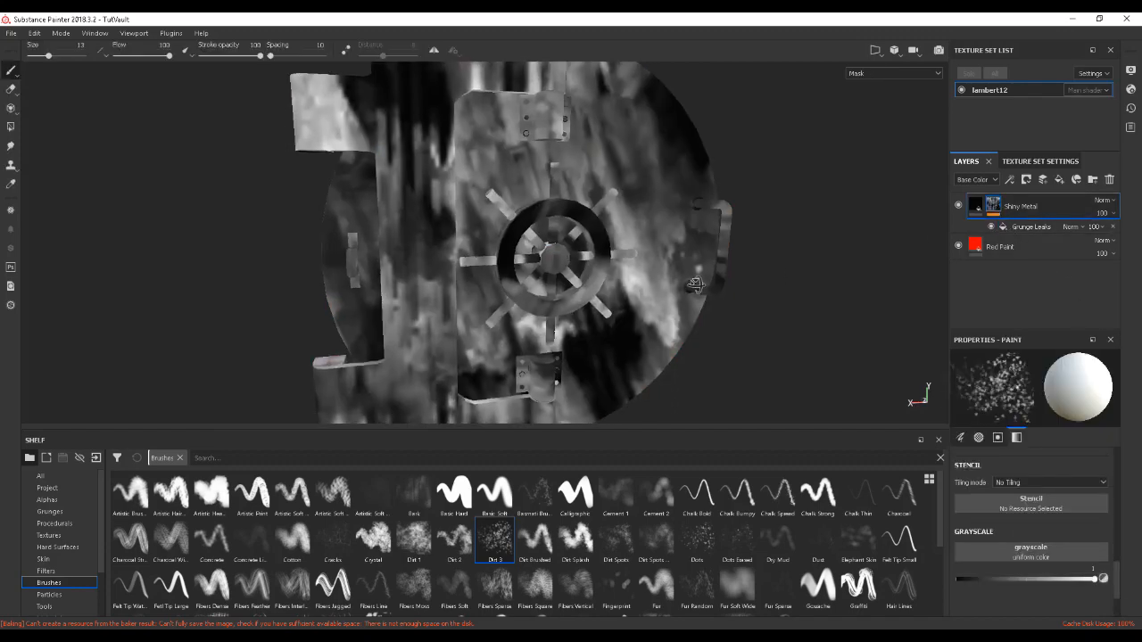
right_click_drag(690, 289, 673, 265, "alt")
middle_click_drag(707, 257, 682, 249, "alt")
- Select the Grunge Leaks fill and show the Grunges category in the shelf
left_click(1040, 225)
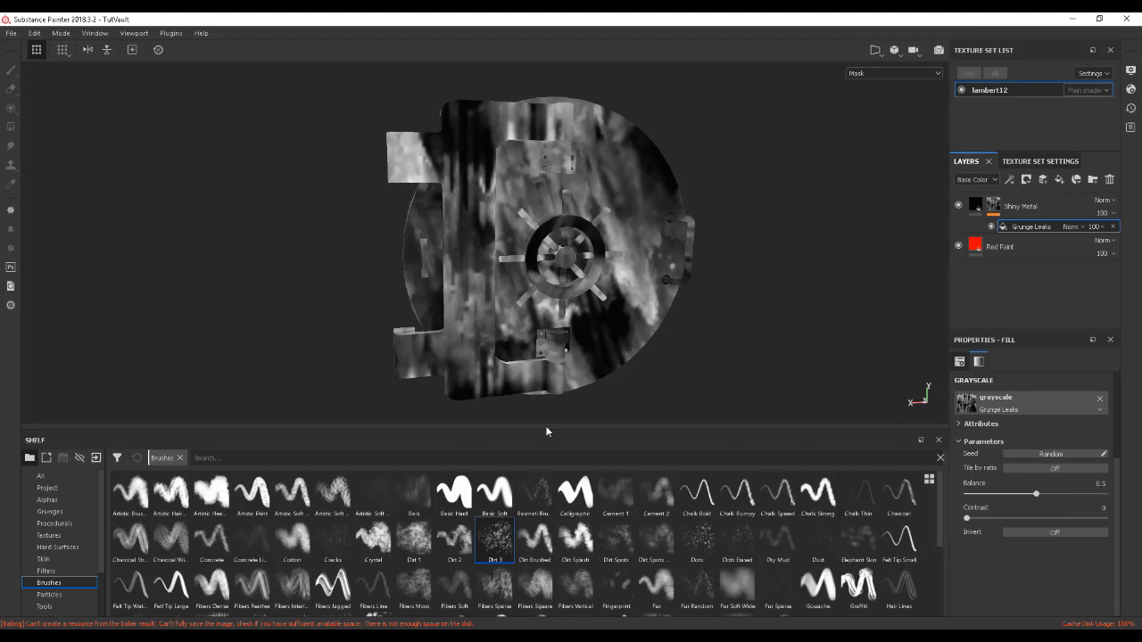
left_click(56, 513)
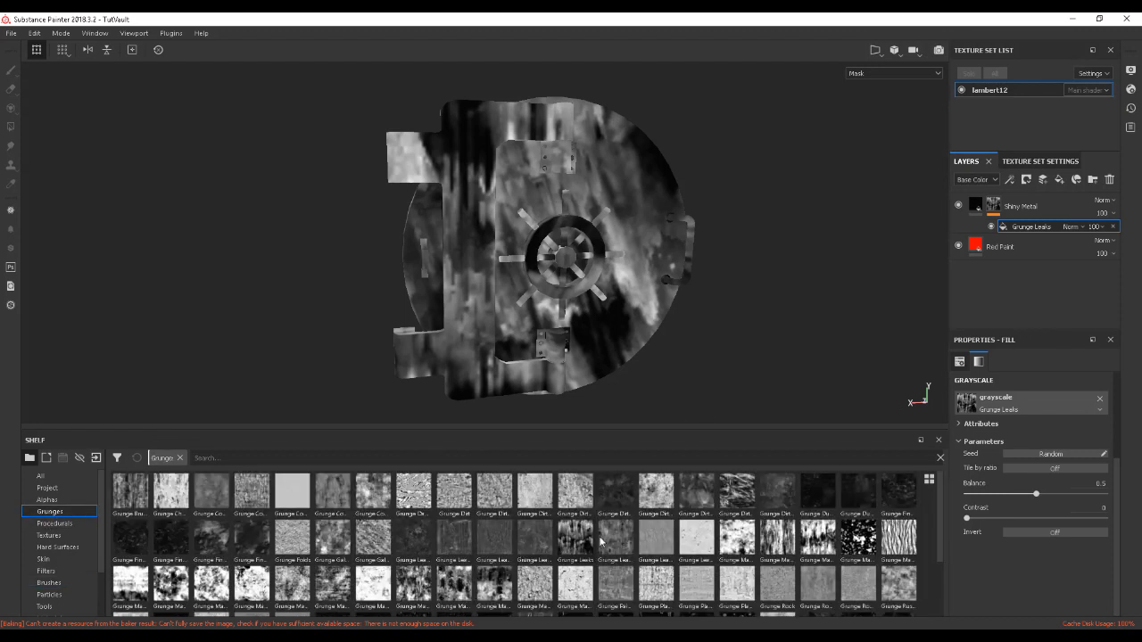
- Set the Grunge Leaks contrast to 0.41 and balance to 0.37, and return to the material view
left_click_drag(967, 519, 1022, 518)
left_click_drag(1036, 494, 1017, 496)
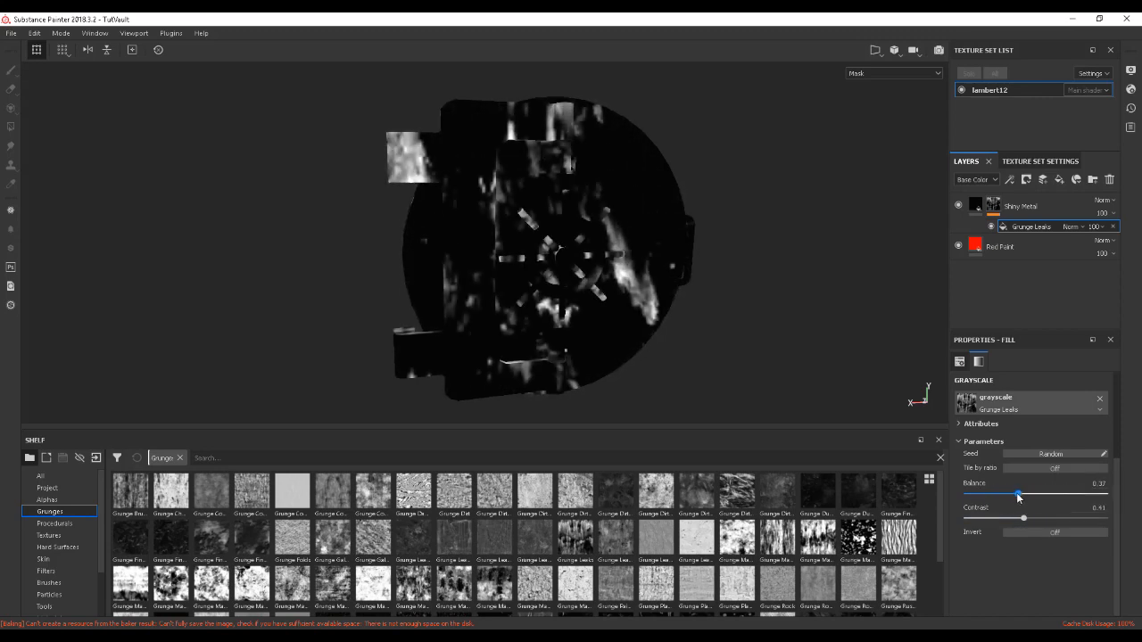
left_click(975, 205)
left_click_drag(716, 282, 699, 284, "alt")
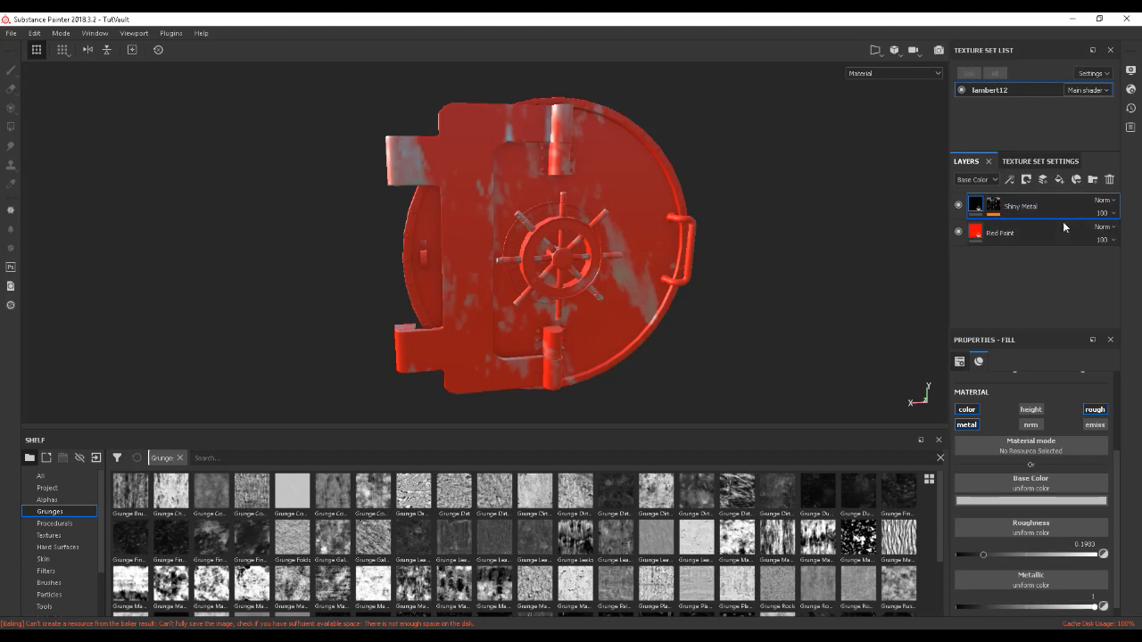
- Remove the Grunge Leaks bitmap mask from the Shiny Metal layer
left_click(994, 205)
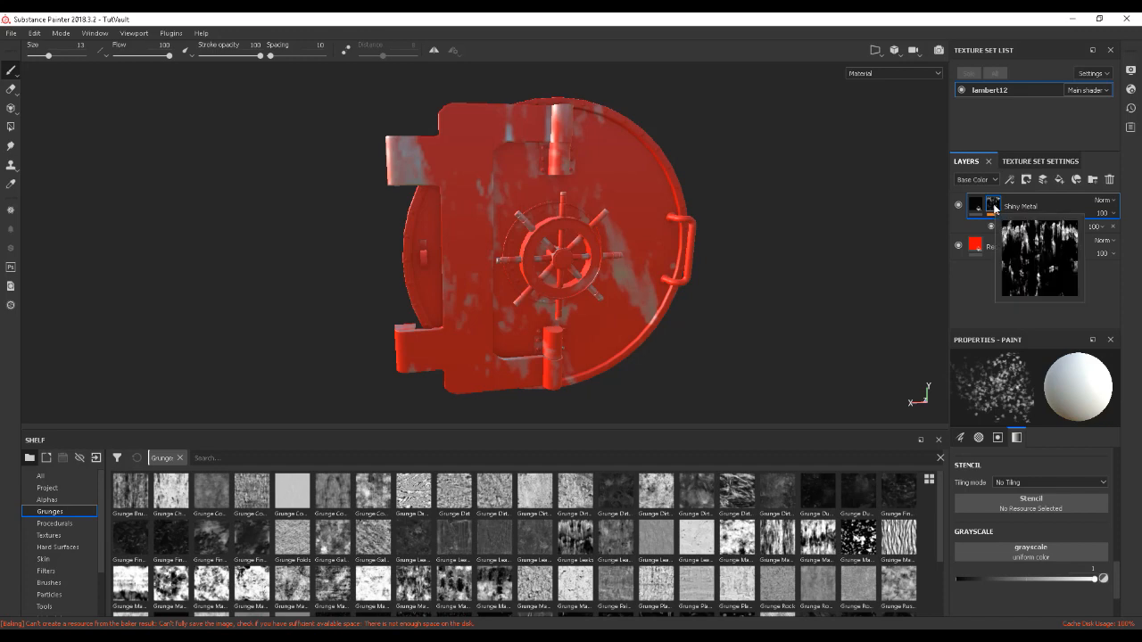
right_click(995, 207)
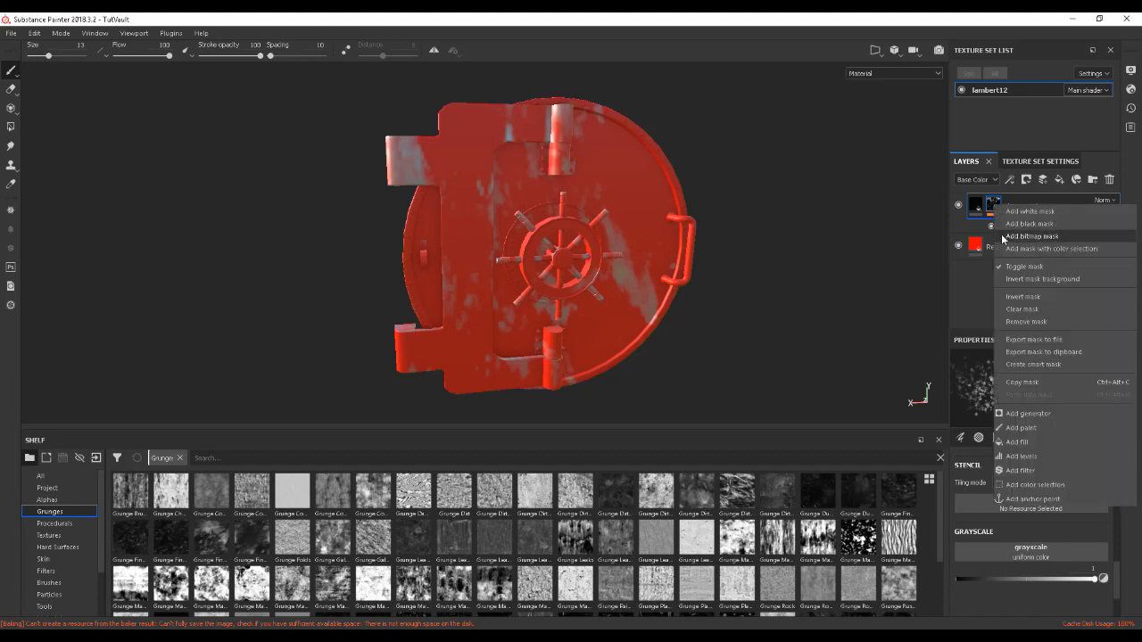
left_click(1026, 320)
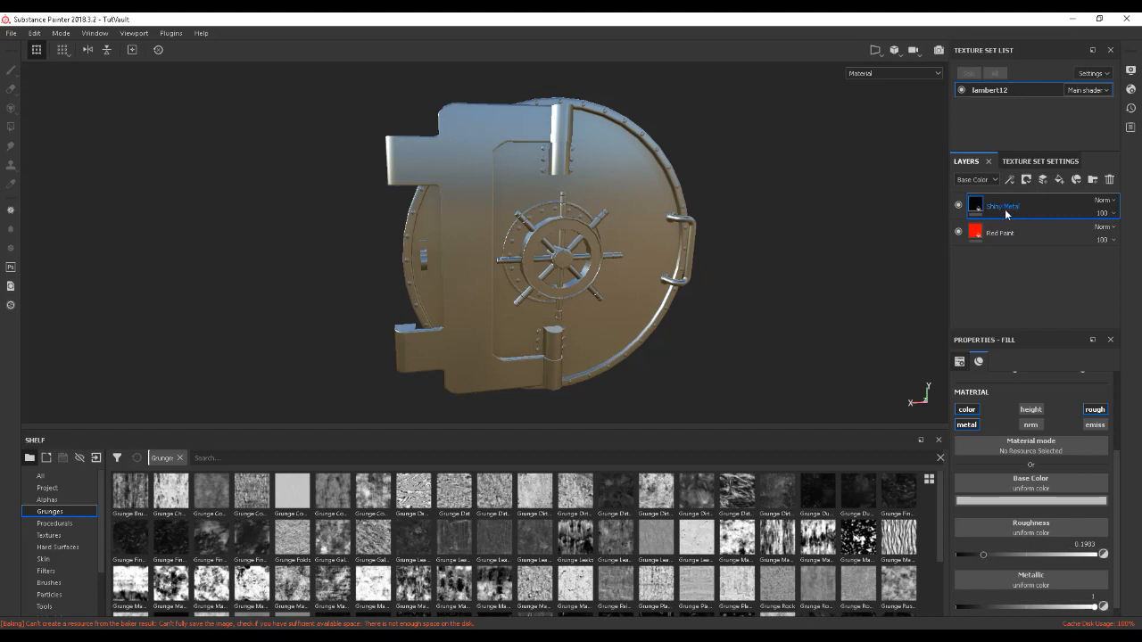
- Add a black mask to Shiny Metal and give it a fill that uses the Grunge Dirt Thin texture as grayscale
left_click(1026, 180)
left_click(1047, 200)
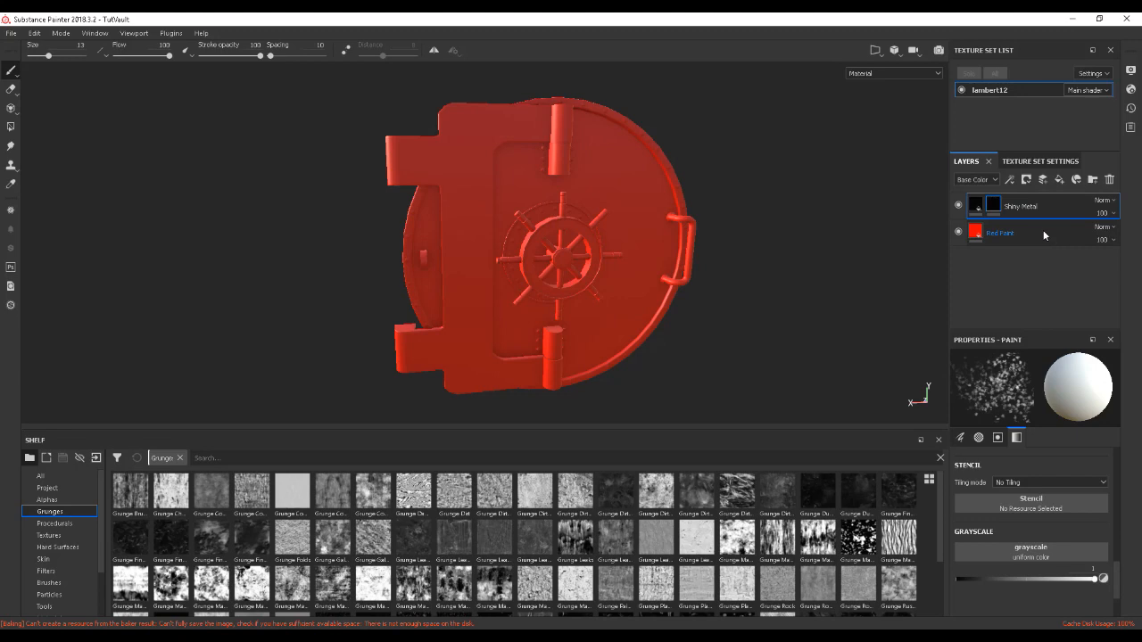
right_click(998, 208)
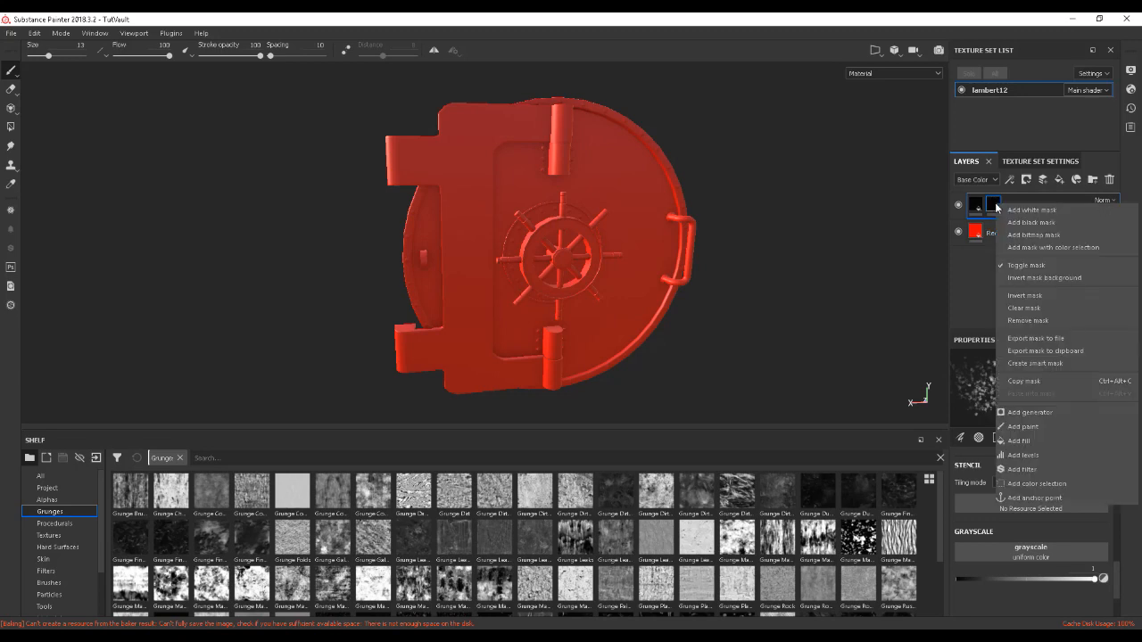
left_click(1038, 440)
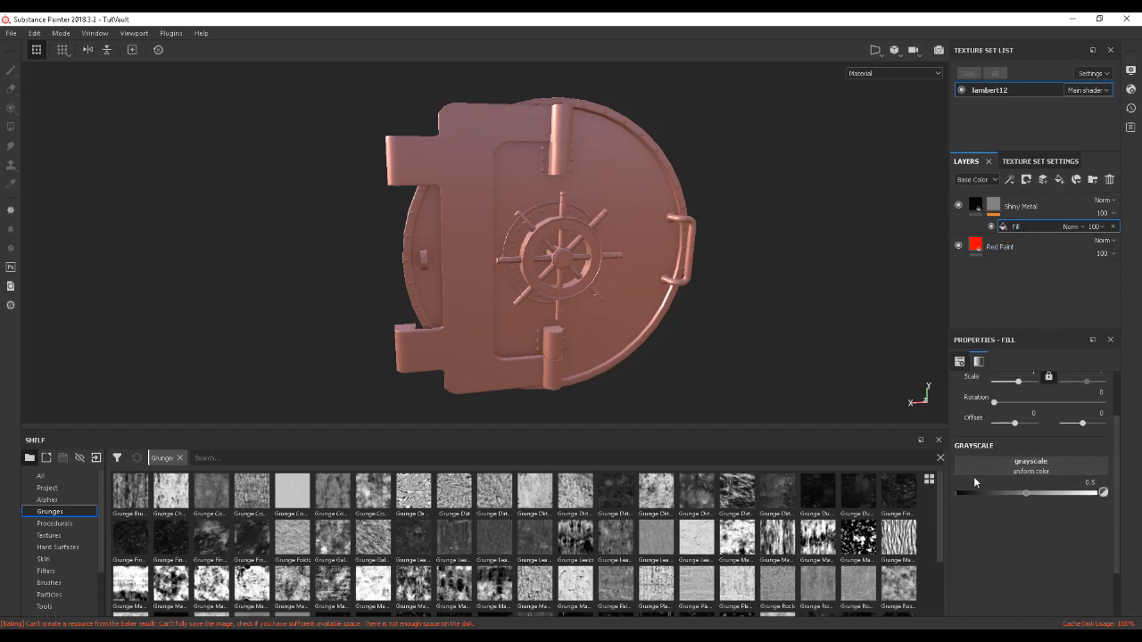
left_click_drag(776, 497, 999, 468)
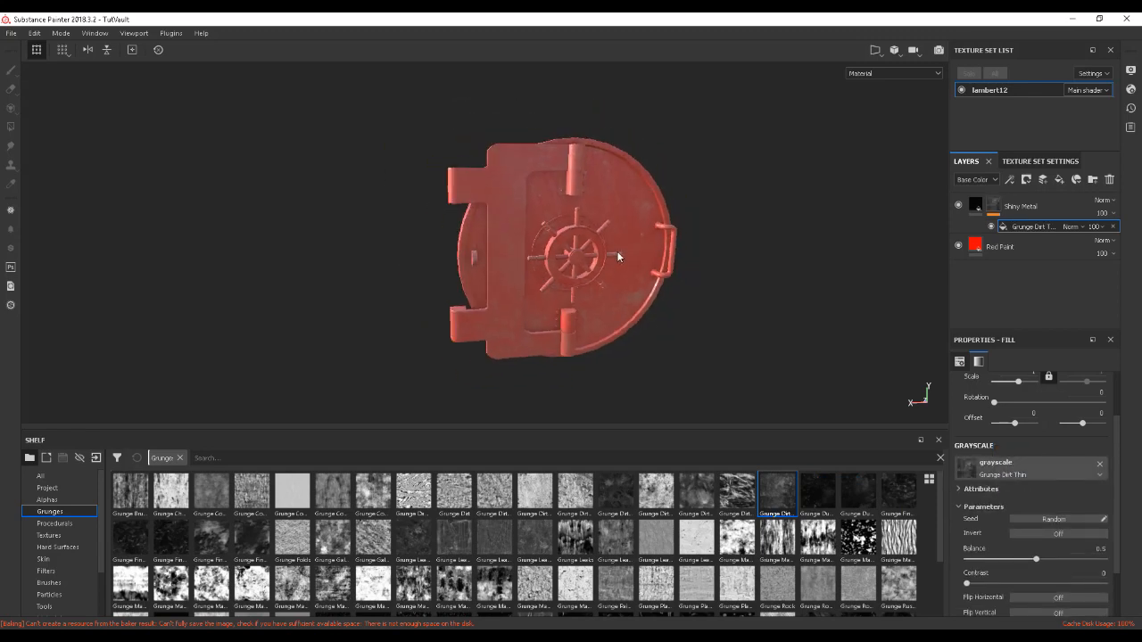
- Inspect the Grunge Dirt Thin mask in isolation and examine its effect on the door in the material view
scroll(616, 252, "up", 4)
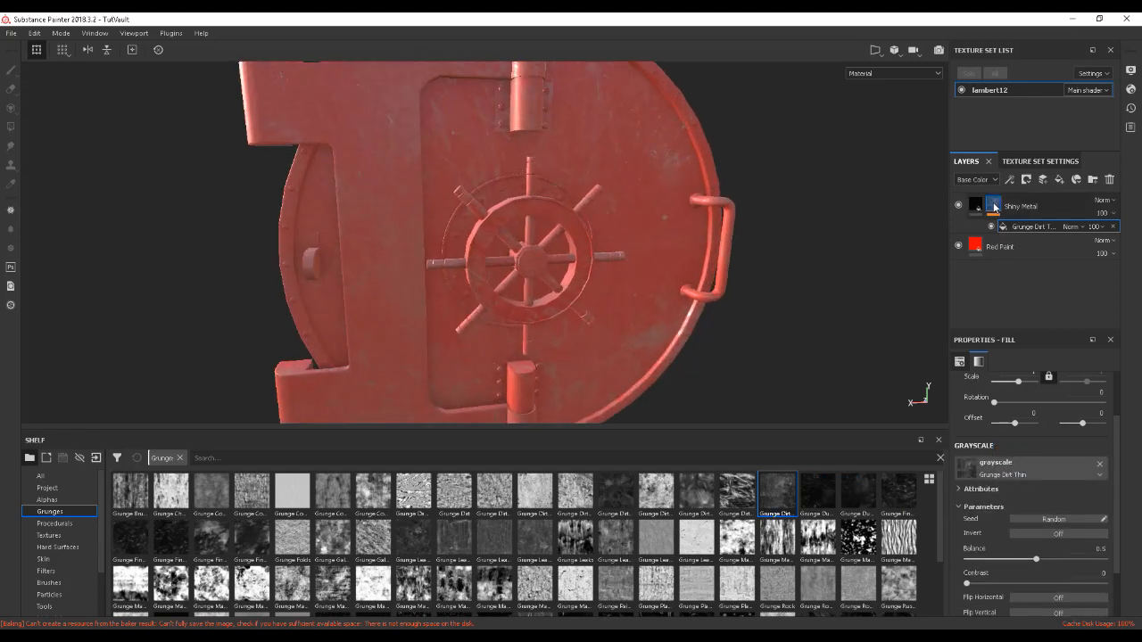
left_click(993, 208, "alt")
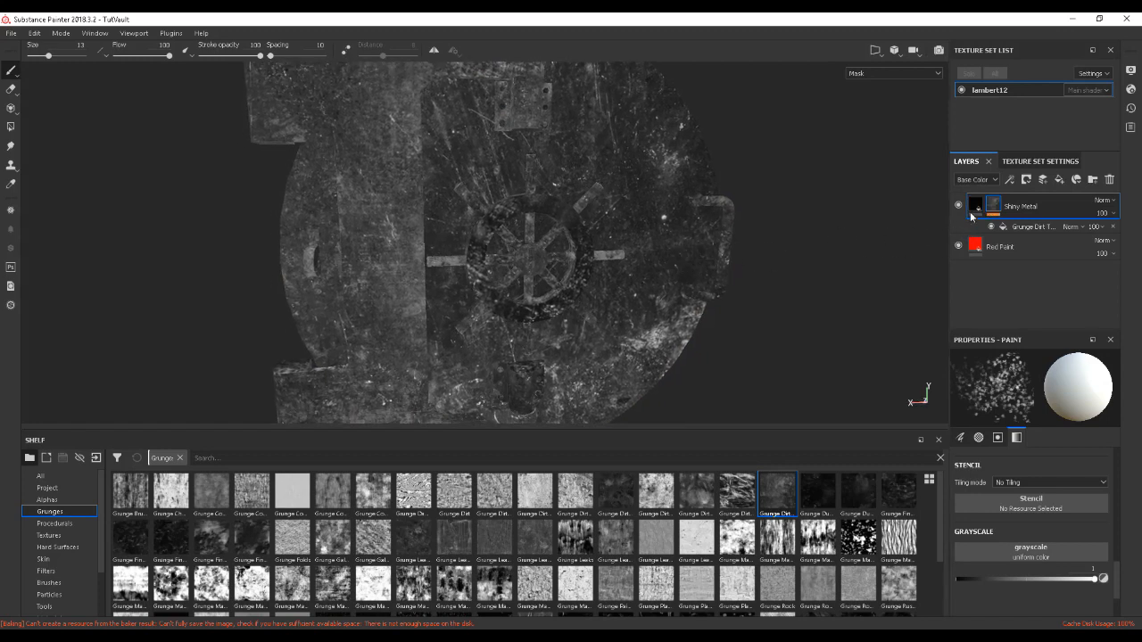
left_click(975, 205)
left_click_drag(756, 279, 722, 251, "alt")
scroll(735, 266, "up", 2)
scroll(733, 265, "down", 4)
scroll(721, 256, "down", 1)
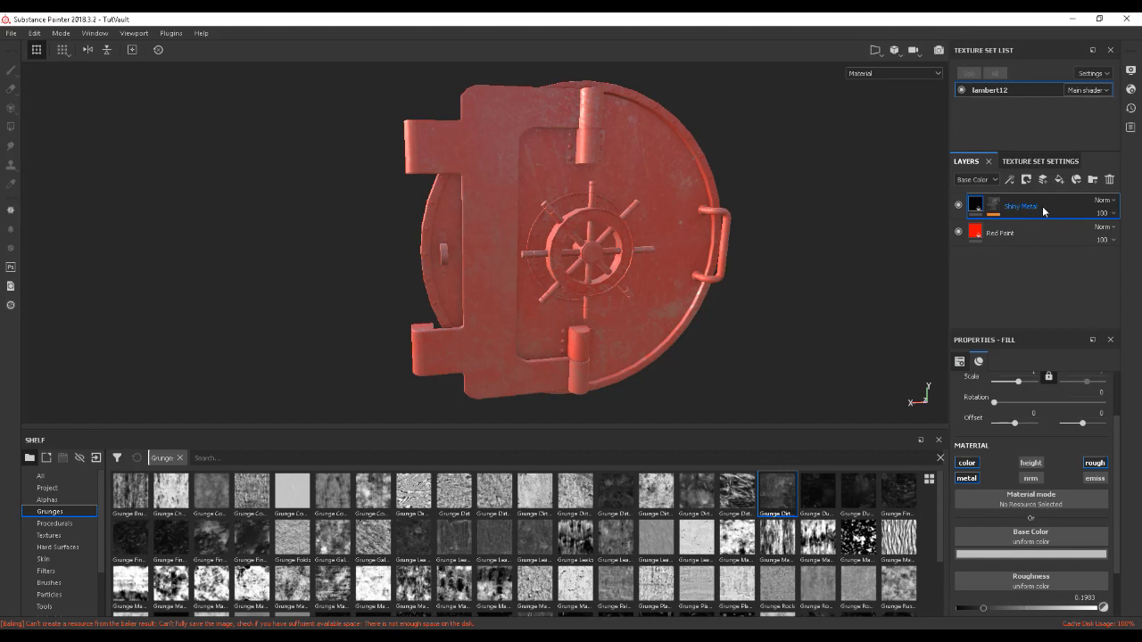
- Remove the Grunge Dirt Thin mask from the Shiny Metal layer
left_click(997, 205)
right_click(1021, 205)
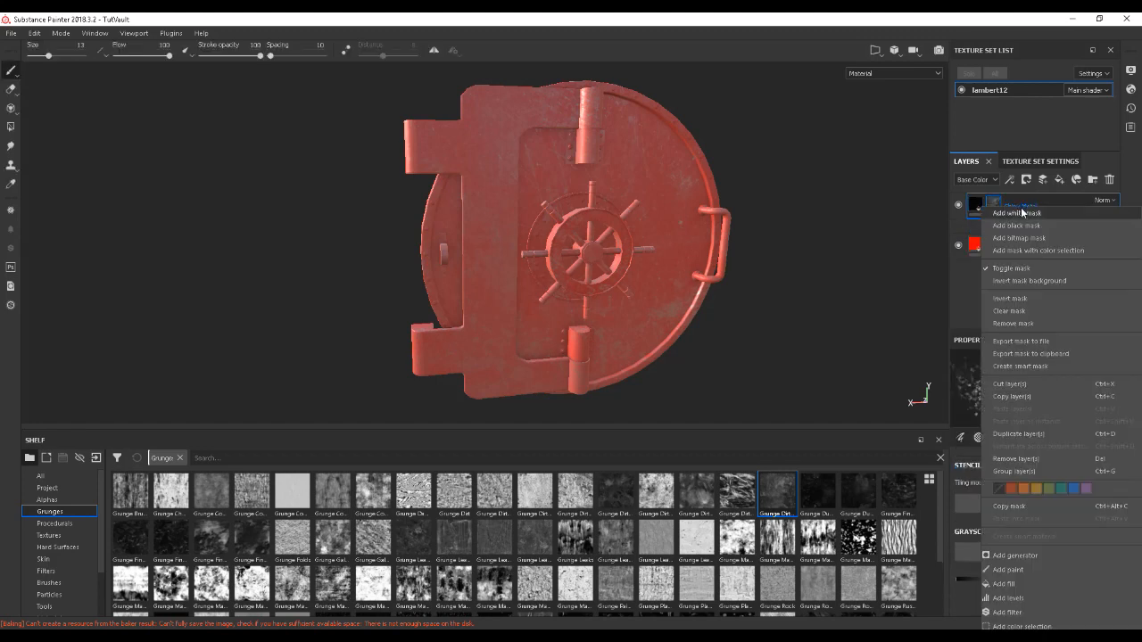
left_click(1025, 322)
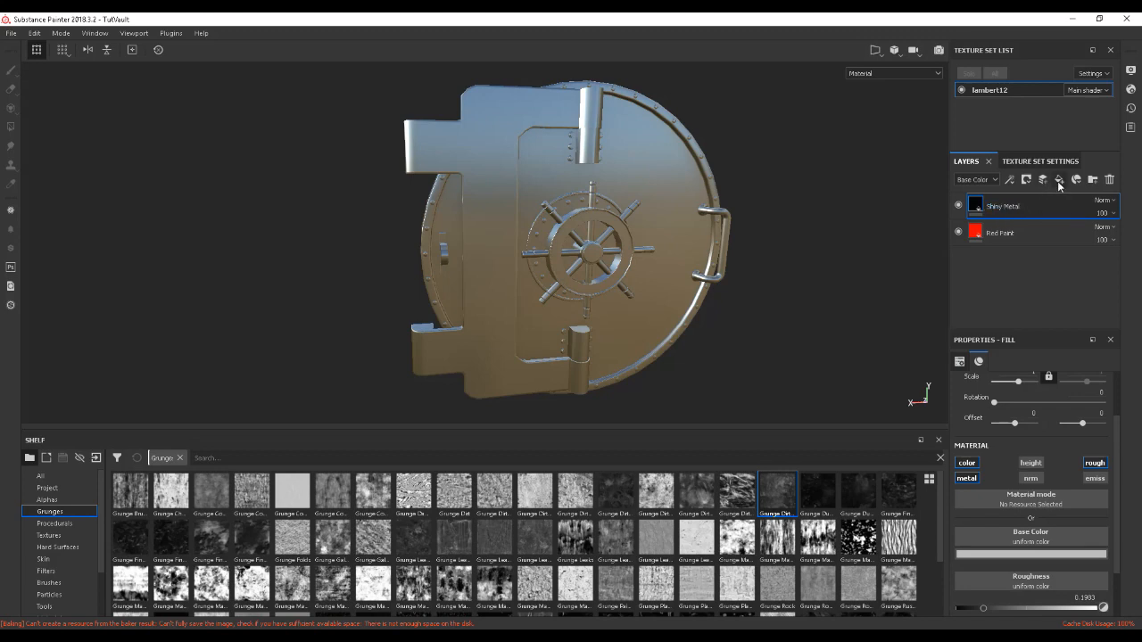
right_click(1011, 206)
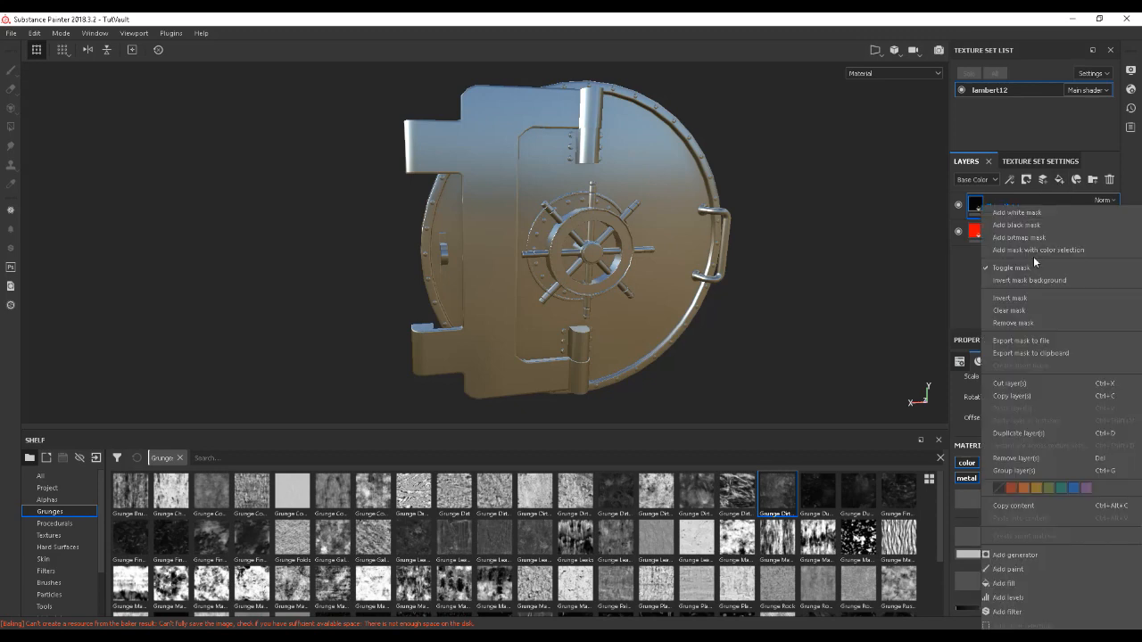
left_click(1030, 555)
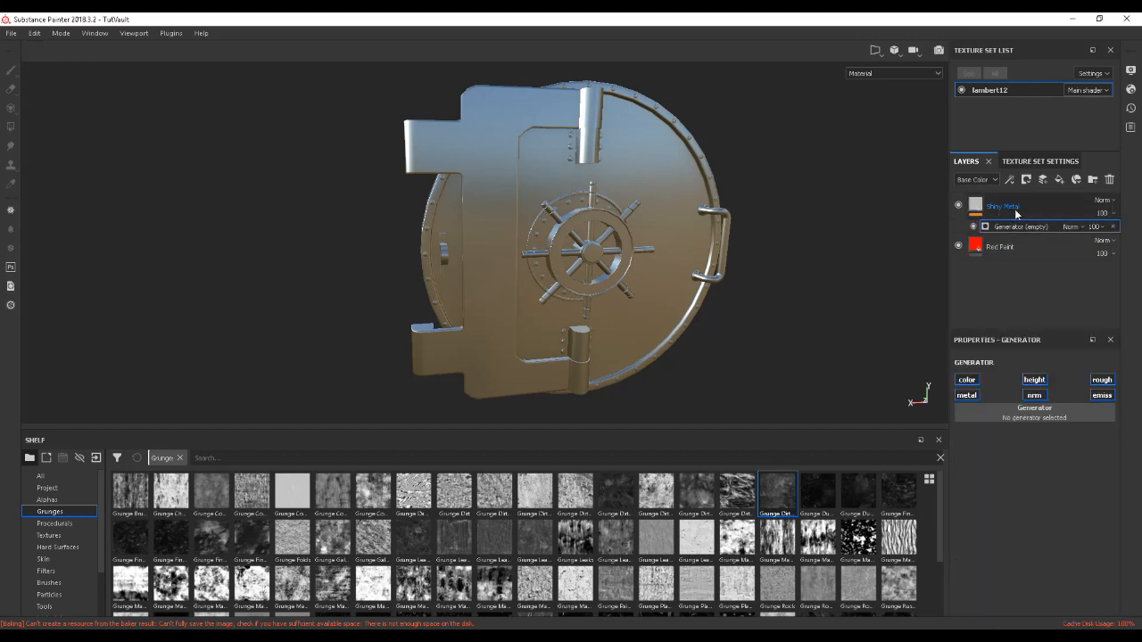
key("ctrl+z")
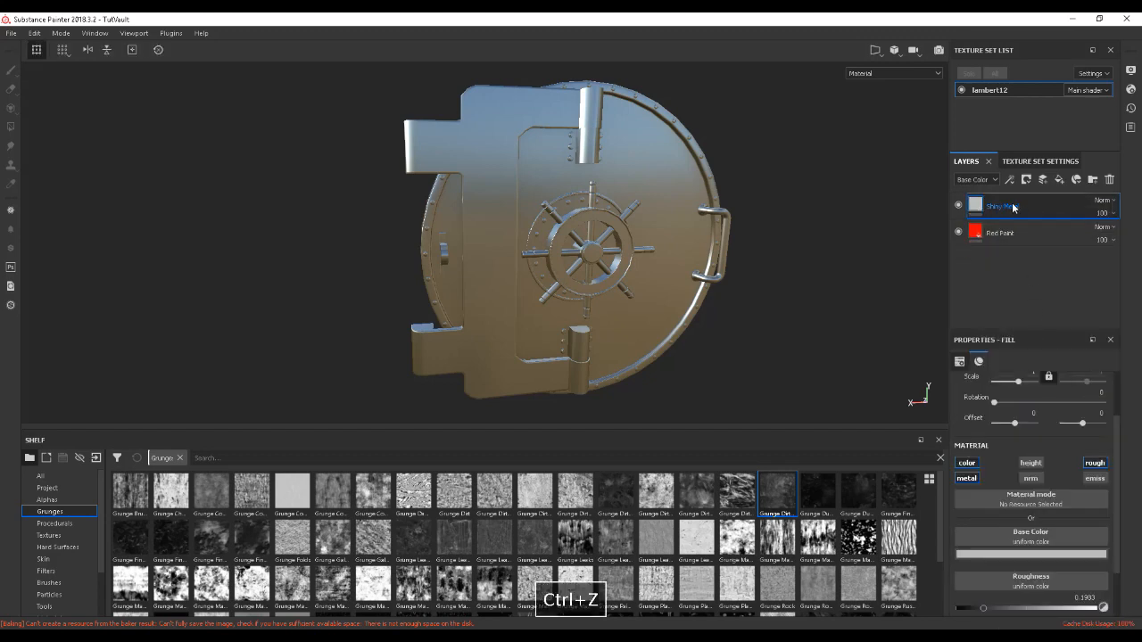
- Add a black mask to Shiny Metal and give the mask a Metal Edge Wear generator
right_click(1012, 207)
left_click(1018, 220)
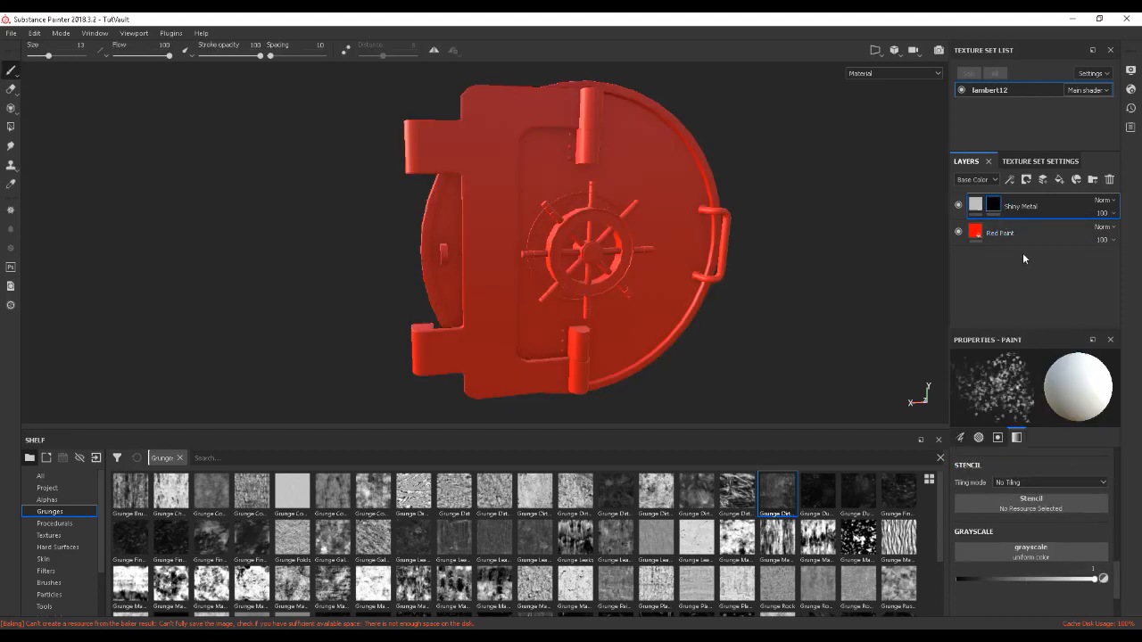
right_click(1021, 207)
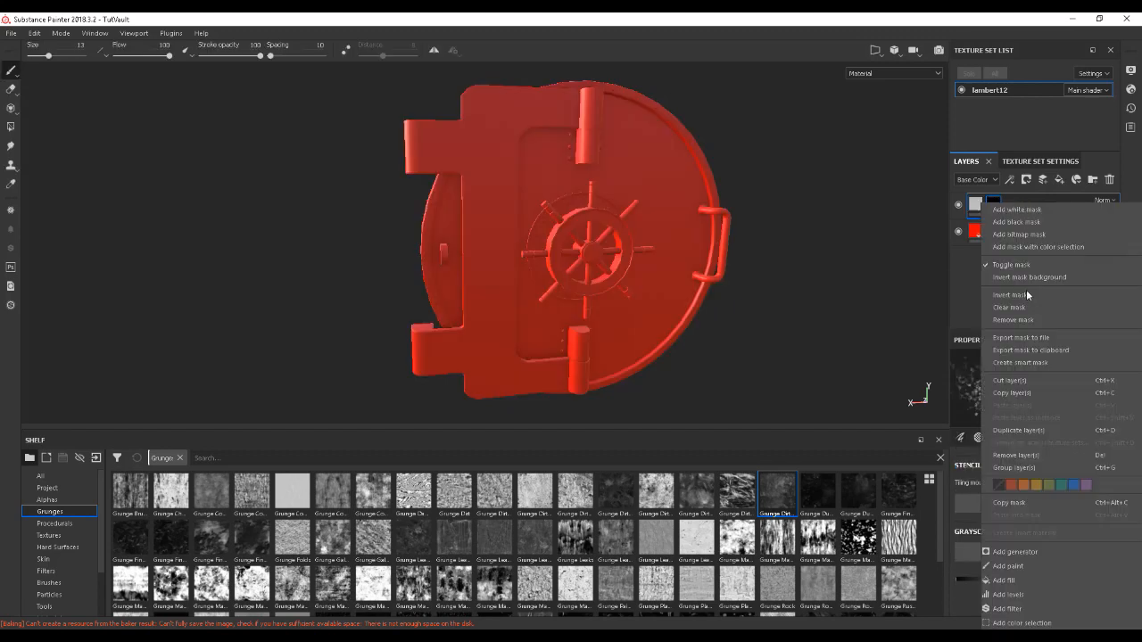
left_click(1030, 551)
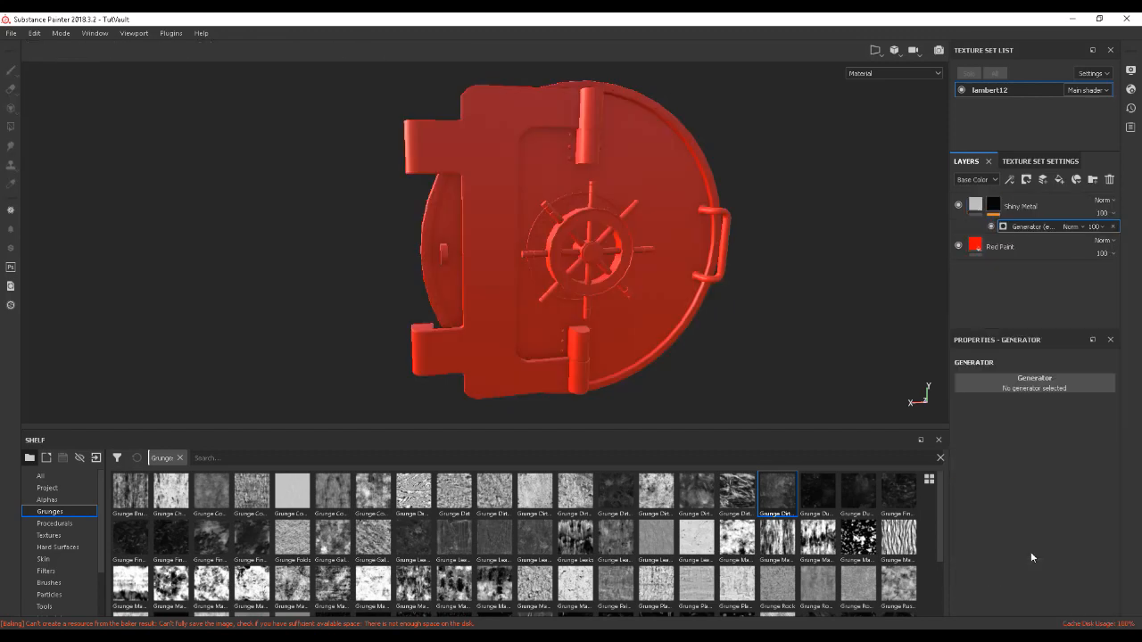
left_click(1032, 382)
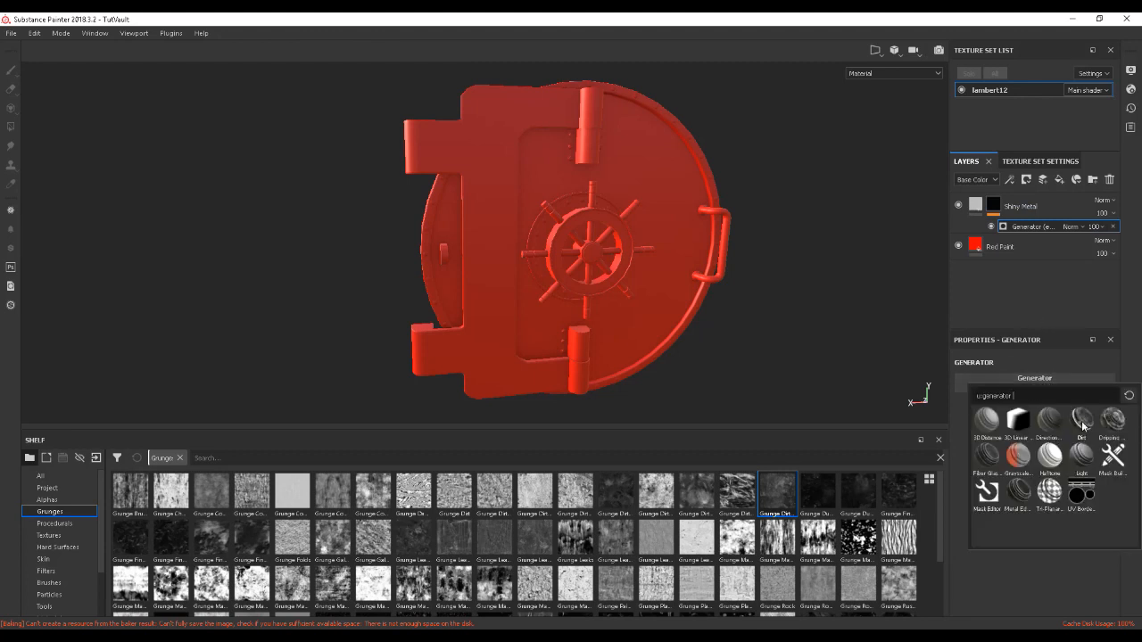
key("Escape")
left_click(1060, 382)
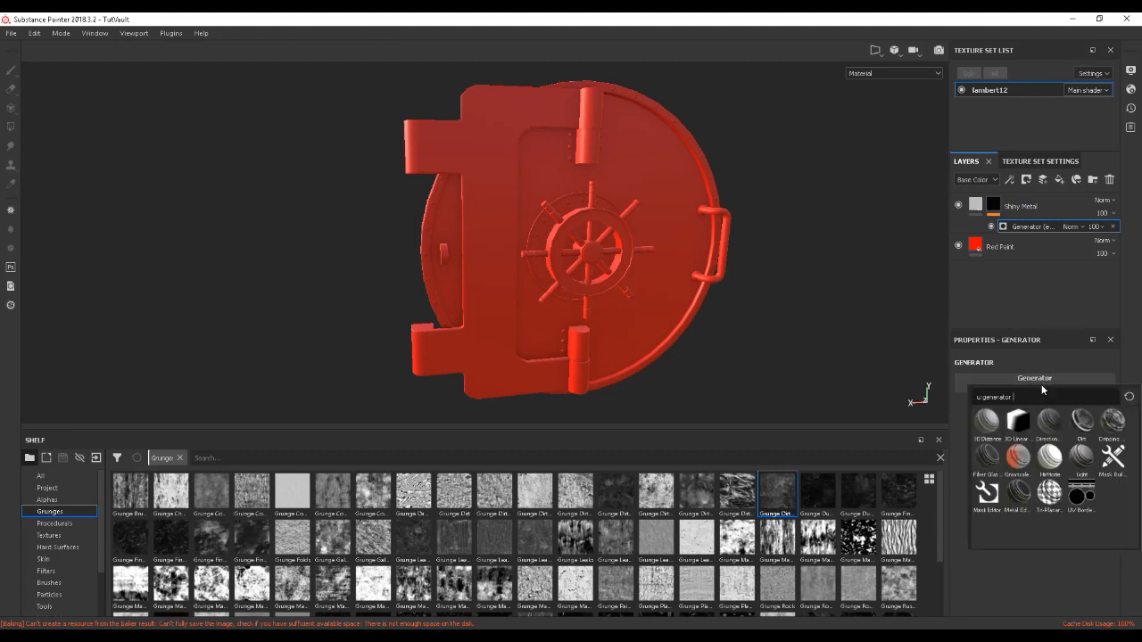
left_click(1017, 493)
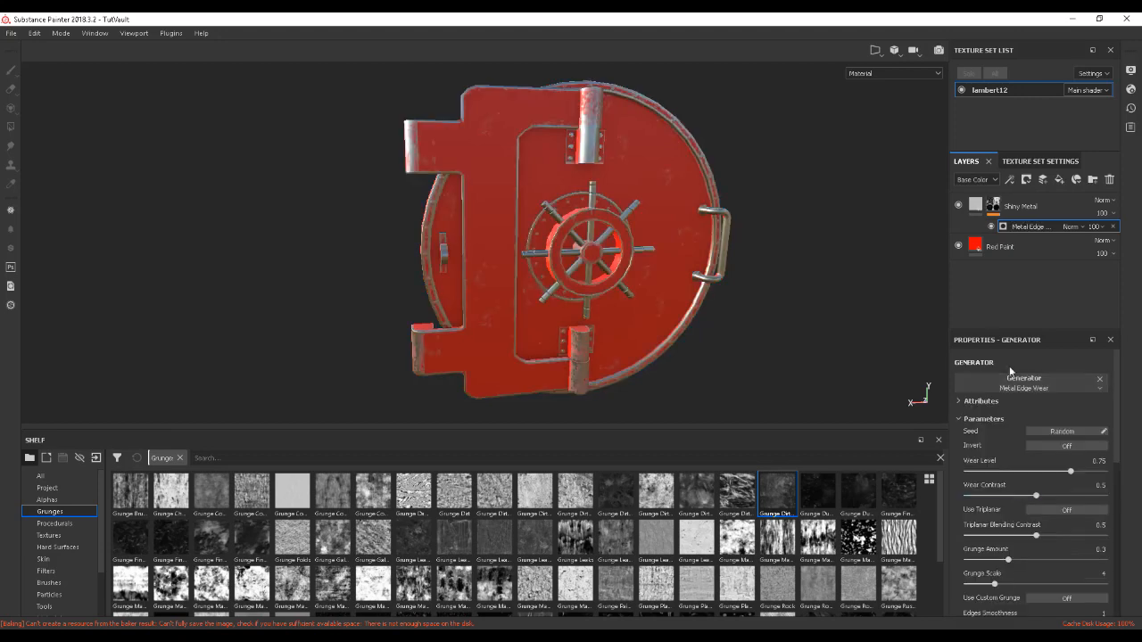
- Examine the metal edge wear across the door and the baked maps used as the generator's image inputs
left_click_drag(764, 288, 735, 266, "alt")
right_click_drag(696, 216, 812, 278, "alt")
middle_click_drag(813, 278, 791, 309, "alt")
right_click_drag(772, 273, 807, 291, "alt")
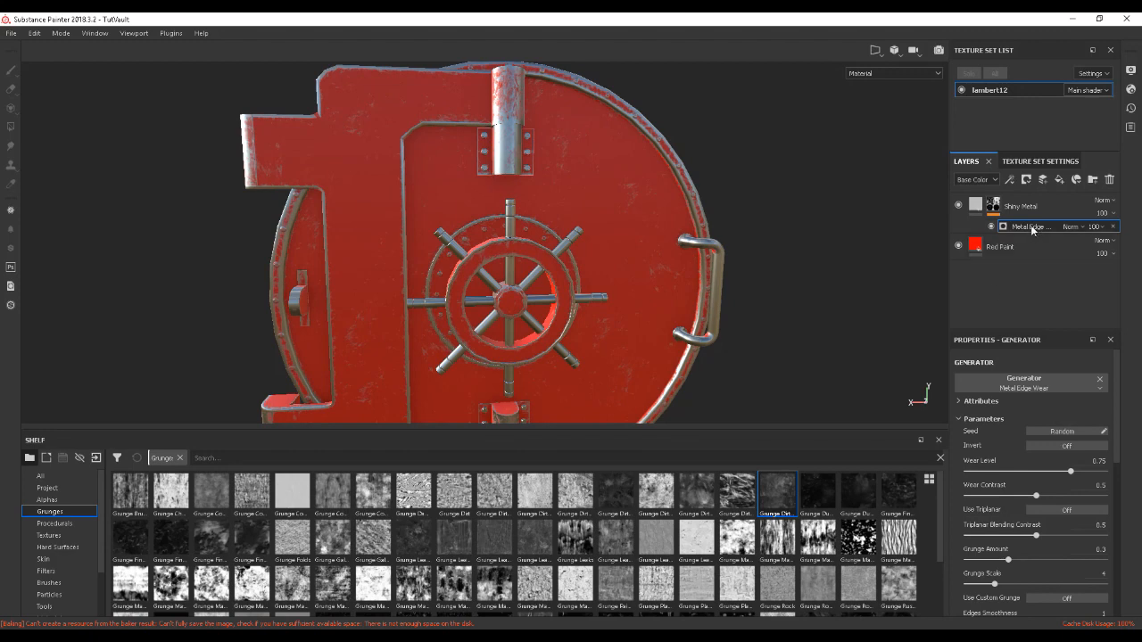
left_click_drag(1117, 372, 1125, 512)
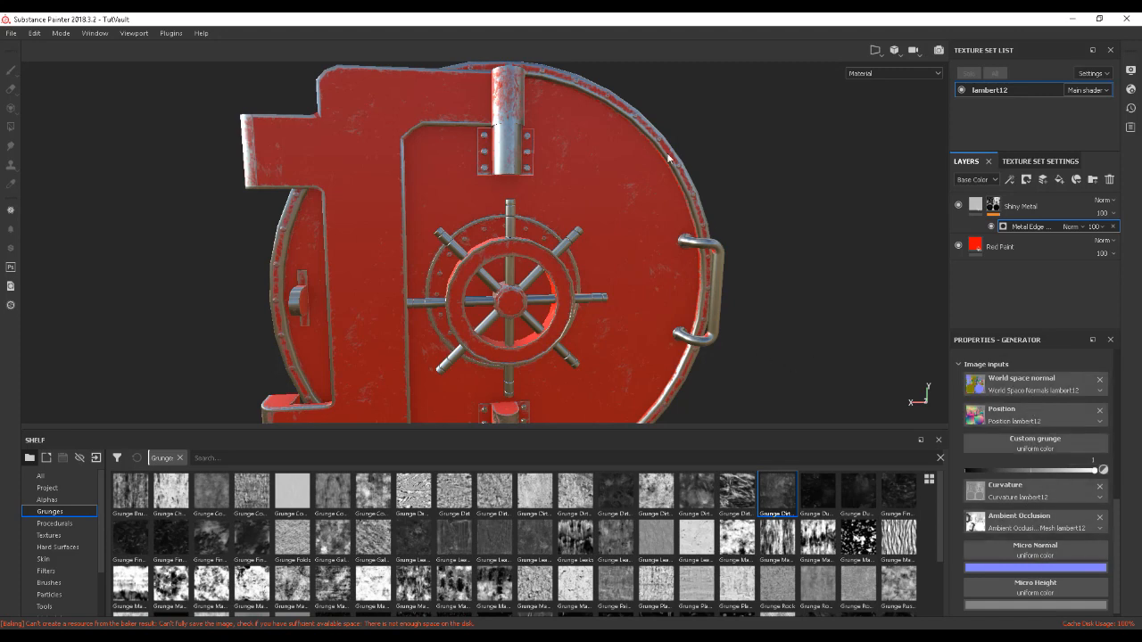
left_click_drag(778, 201, 797, 255, "alt")
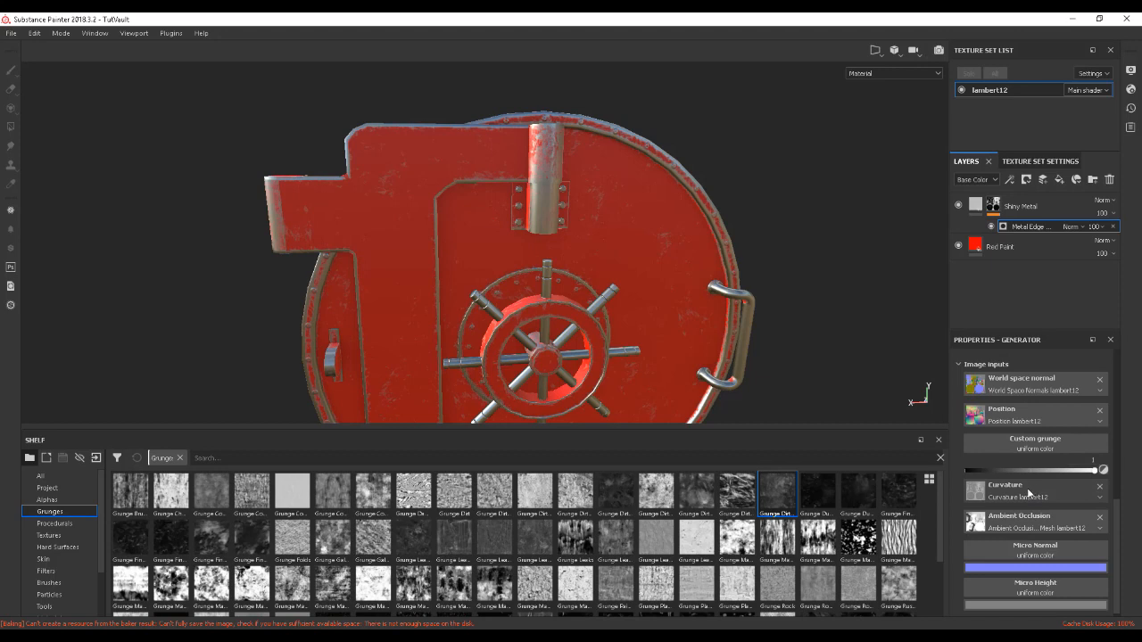
left_click_drag(598, 150, 776, 235, "alt")
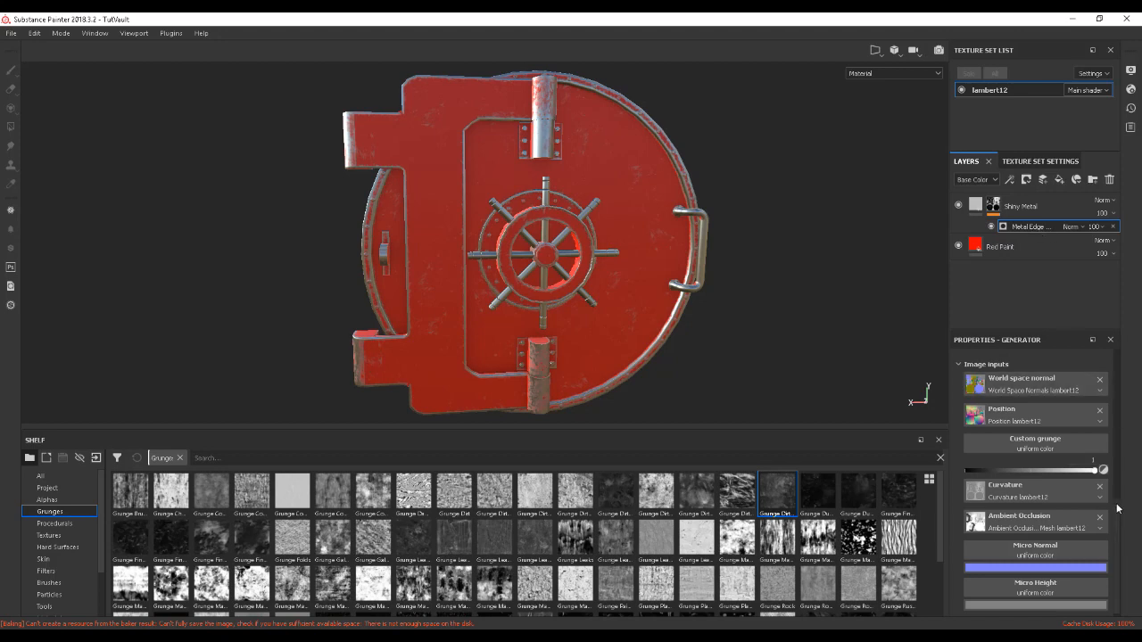
- Set the Metal Edge Wear generator's Grunge Scale to 6, with Curvature Weight at 1
scroll(1121, 513, "up", 2)
scroll(1115, 486, "up", 8)
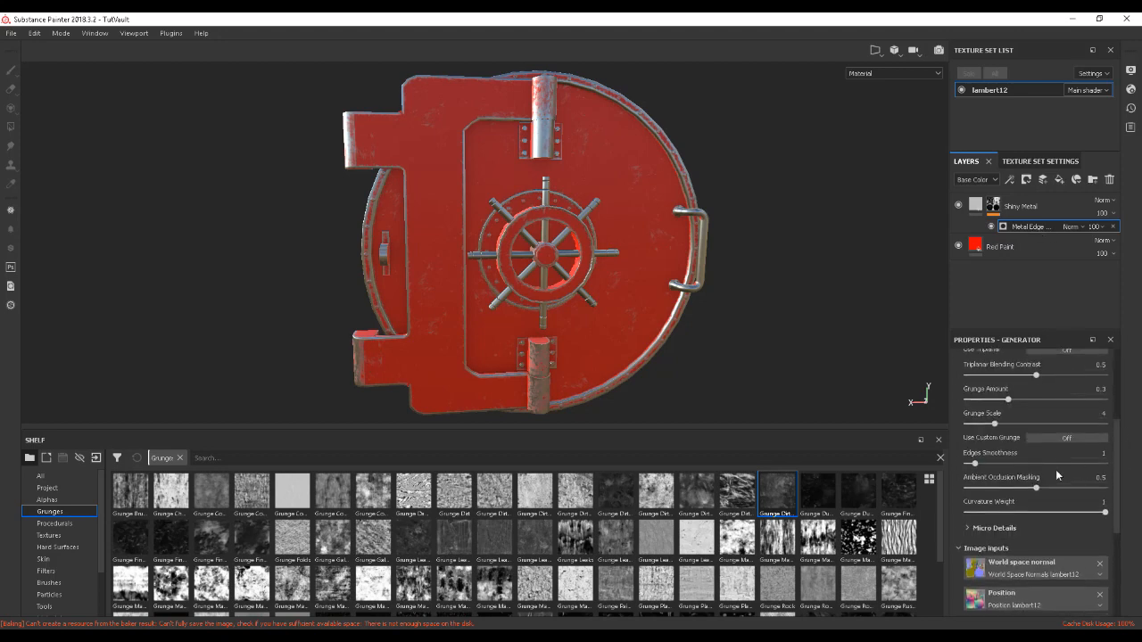
mouse_move(1104, 512)
left_mouse_down()
mouse_move(989, 510)
mouse_move(1123, 511)
left_mouse_up()
mouse_move(996, 426)
left_mouse_down()
mouse_move(1030, 426)
mouse_move(1013, 426)
left_mouse_up()
- Inspect the edge wear on the door's rim, hinge and wheel with the changed grunge scale
left_click_drag(646, 252, 670, 238, "alt")
middle_click_drag(670, 239, 668, 321, "alt")
right_click_drag(626, 237, 711, 287, "alt")
left_click_drag(711, 287, 686, 230, "alt")
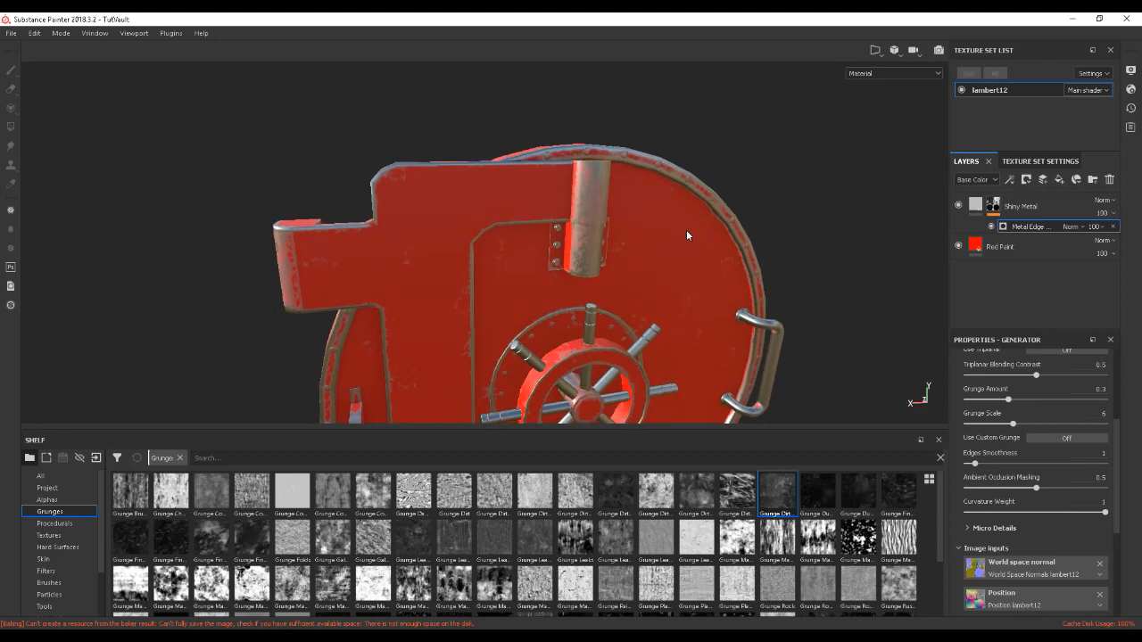
mouse_move(721, 264)
left_mouse_down("alt")
mouse_move(708, 265)
mouse_move(729, 276)
left_mouse_up("alt")
middle_click_drag(729, 276, 699, 221, "alt")
scroll(699, 221, "up", 2)
scroll(695, 235, "down", 5)
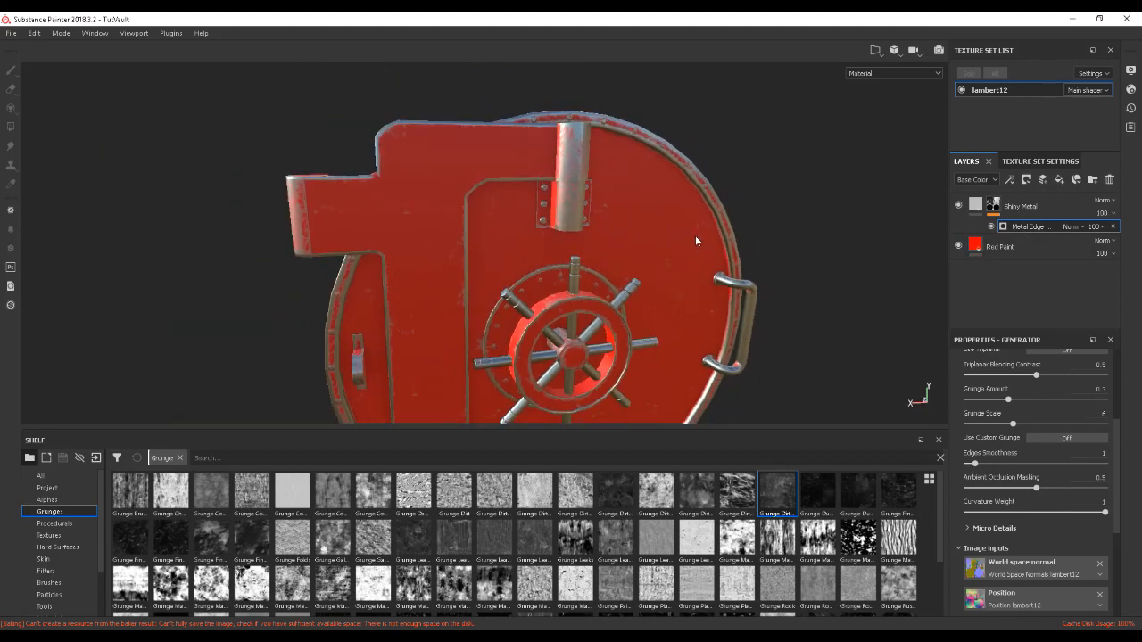
- Remove the Metal Edge Wear generator from Shiny Metal's mask, keeping the black mask
left_click_drag(703, 268, 664, 215, "alt")
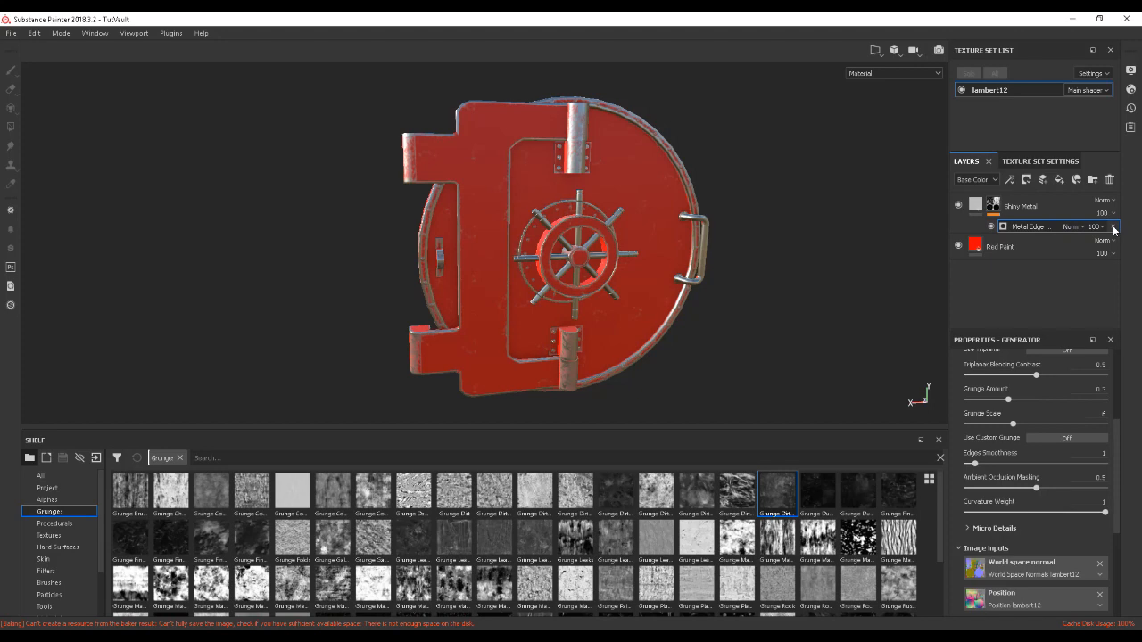
key("Delete")
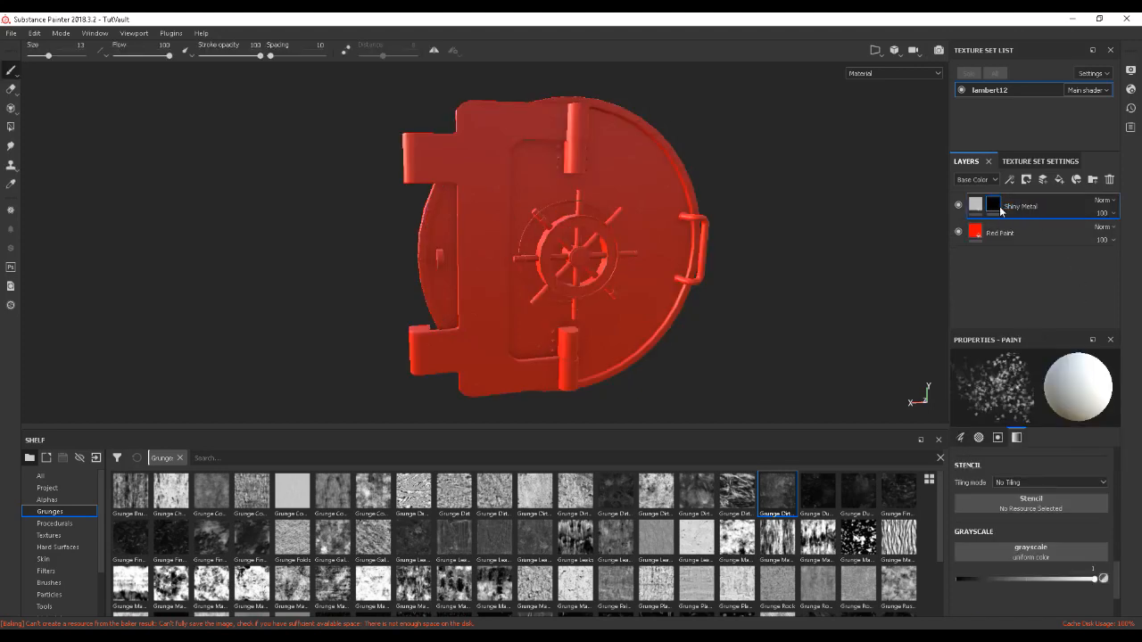
- Inspect the red-painted door's wheel and rivets up close from several angles
mouse_move(658, 237)
left_mouse_down("alt")
mouse_move(670, 245)
mouse_move(652, 246)
left_mouse_up("alt")
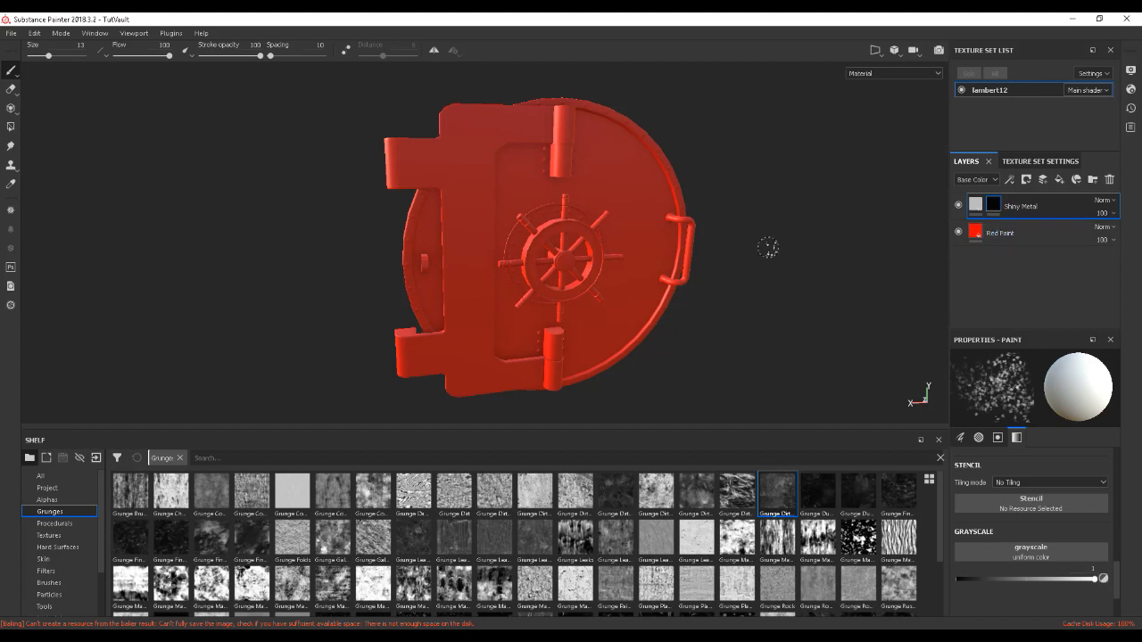
left_click_drag(726, 238, 739, 237, "alt")
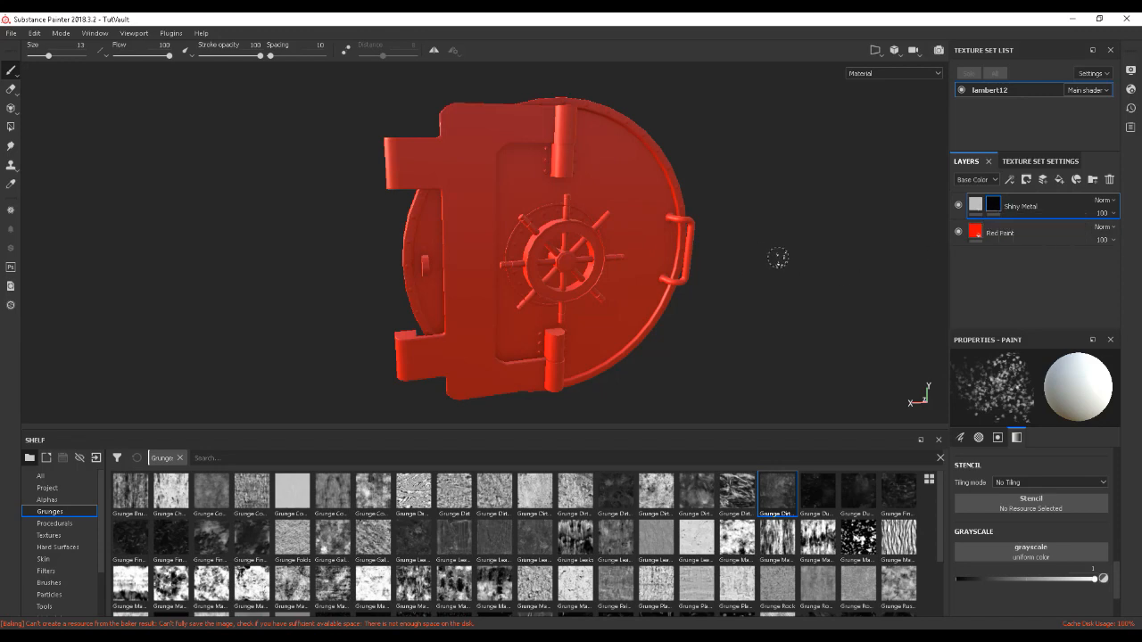
scroll(754, 272, "up", 5)
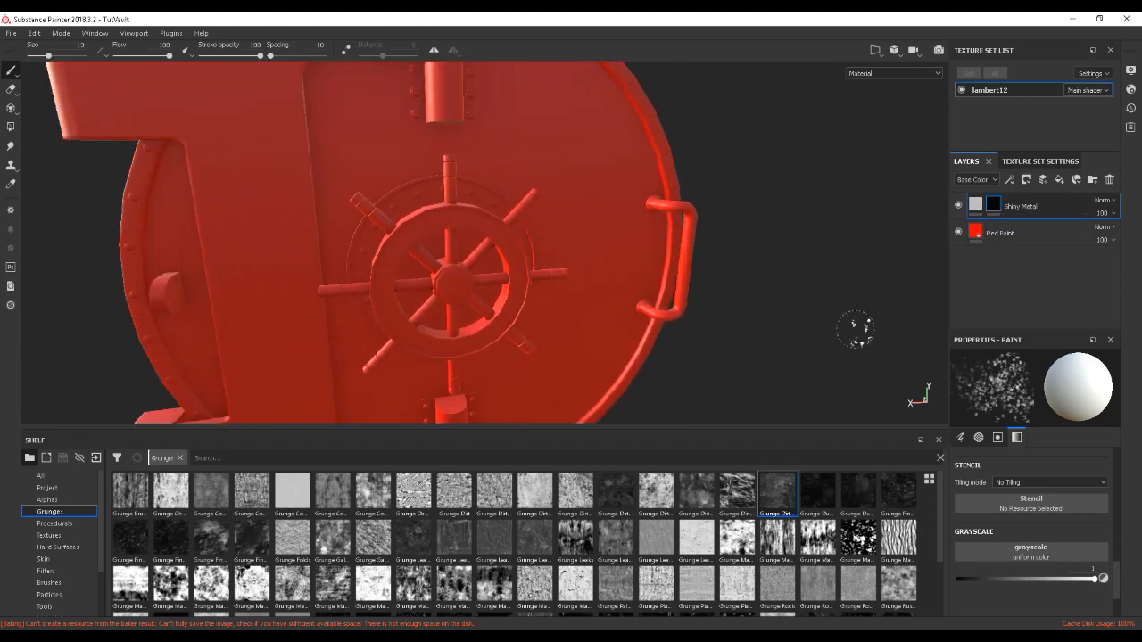
middle_click_drag(629, 228, 813, 294, "alt")
right_click_drag(813, 294, 868, 337, "alt")
mouse_move(777, 293)
left_mouse_down("alt")
mouse_move(801, 240)
mouse_move(774, 227)
left_mouse_up("alt")
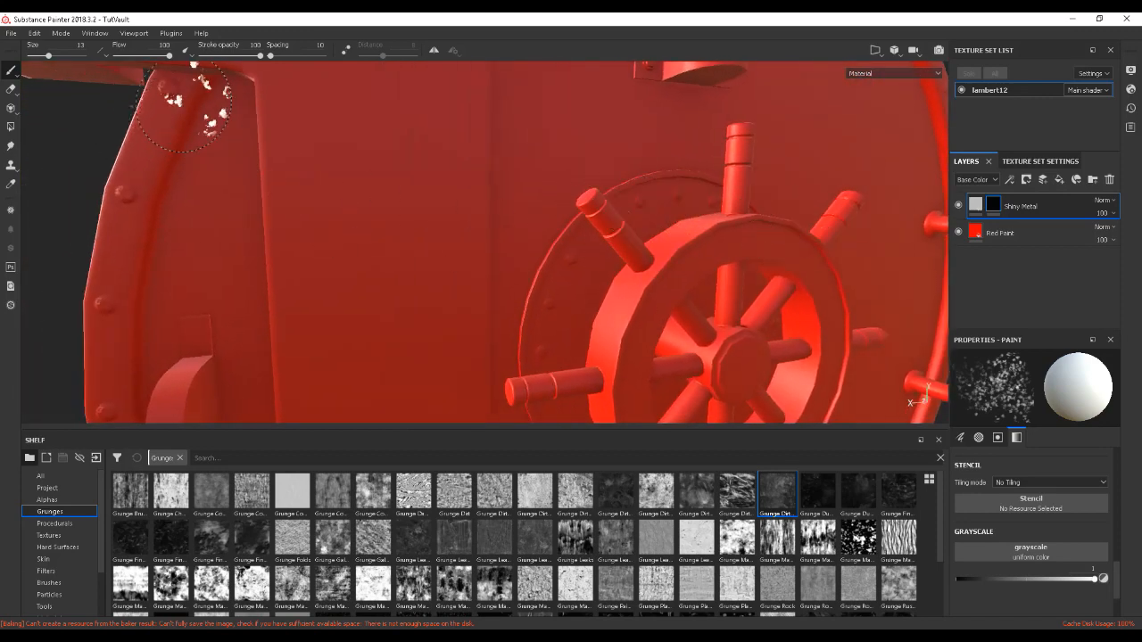
mouse_move(505, 301)
left_mouse_down("alt")
mouse_move(656, 313)
mouse_move(616, 250)
mouse_move(656, 308)
mouse_move(625, 254)
left_mouse_up("alt")
- Switch to Autodesk Maya, enlarge the perspective view and select the VaultDoor_high mesh
mouse_move(750, 636)
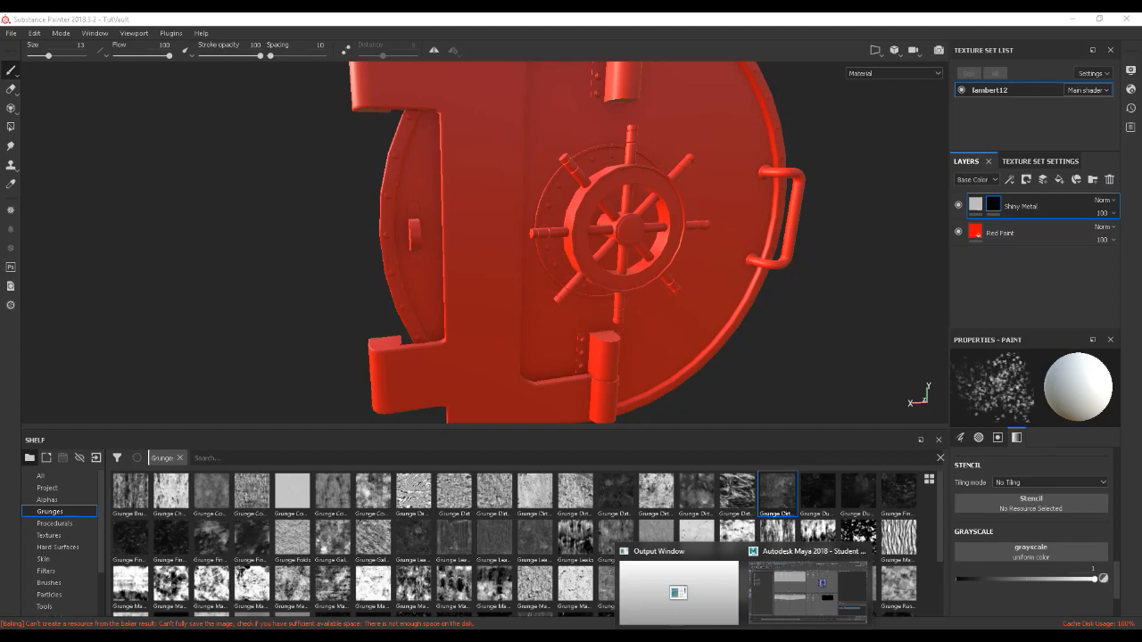
left_click(792, 521)
scroll(772, 292, "up", 5)
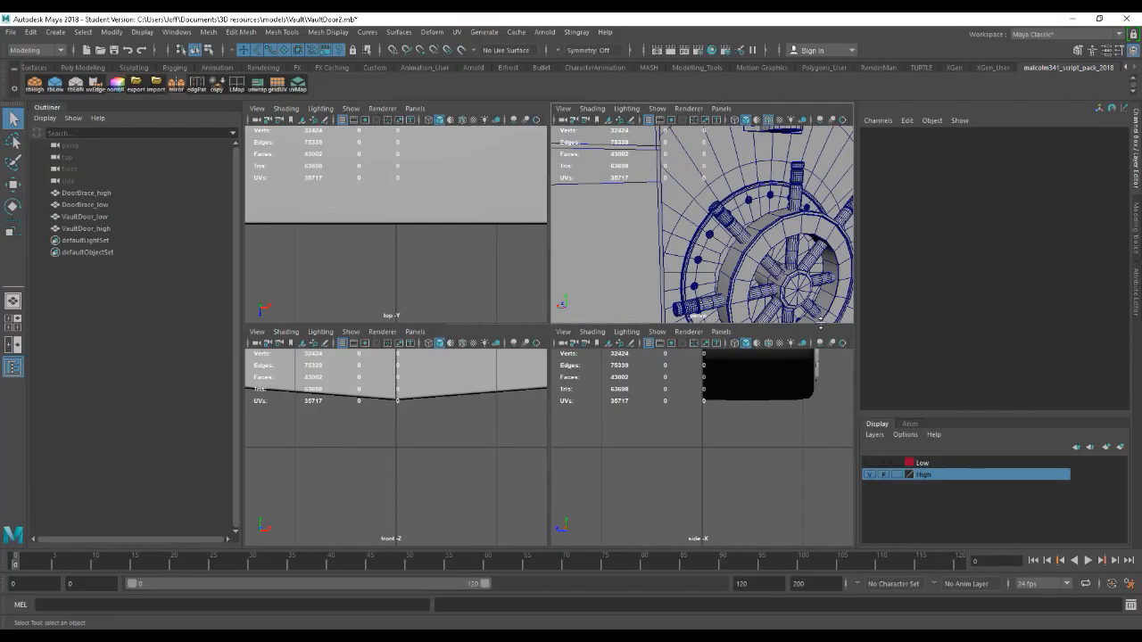
key("space")
scroll(700, 346, "down", 3)
scroll(654, 336, "up", 2)
scroll(654, 335, "up", 5)
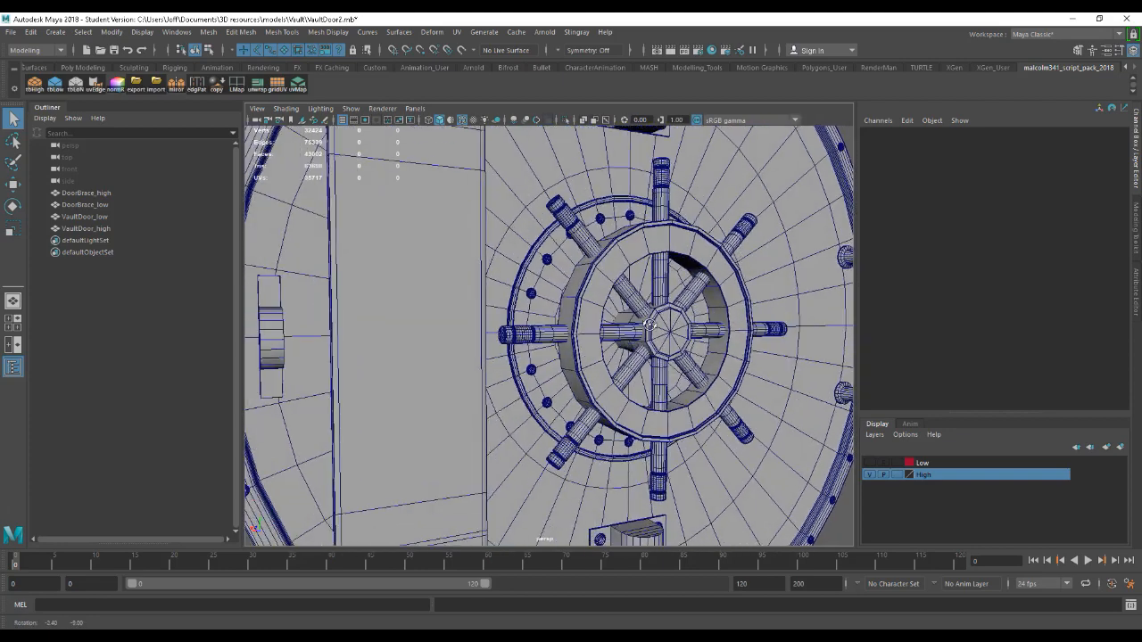
left_click(551, 323)
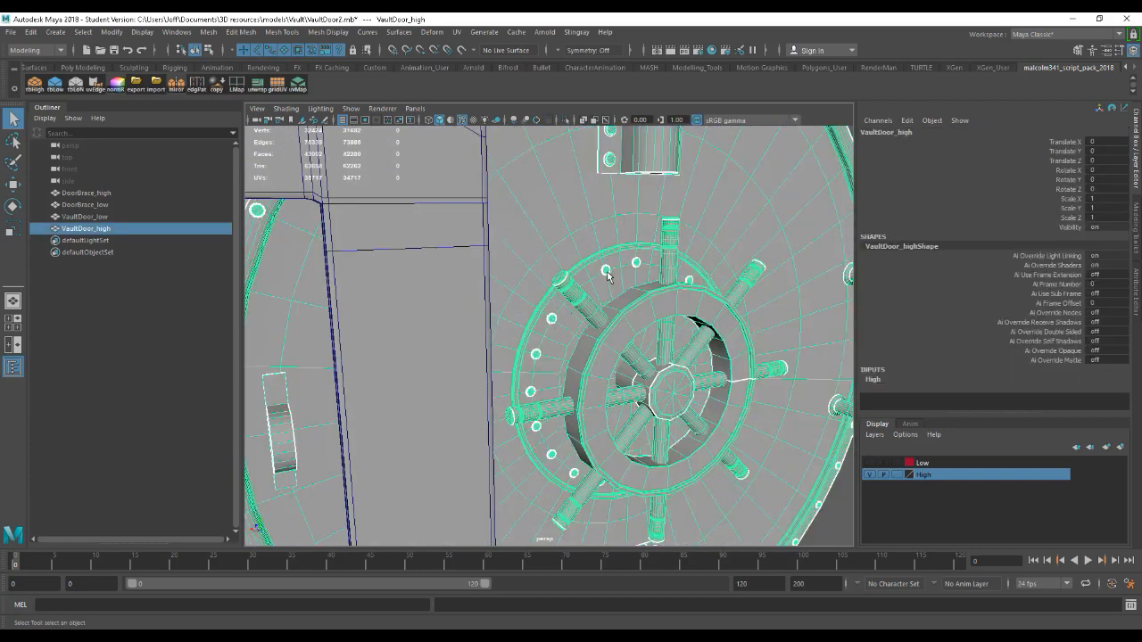
- Compare the low-poly door with the high-poly one by swapping layer visibility, ending with only High shown
left_click(870, 475)
left_click(870, 463)
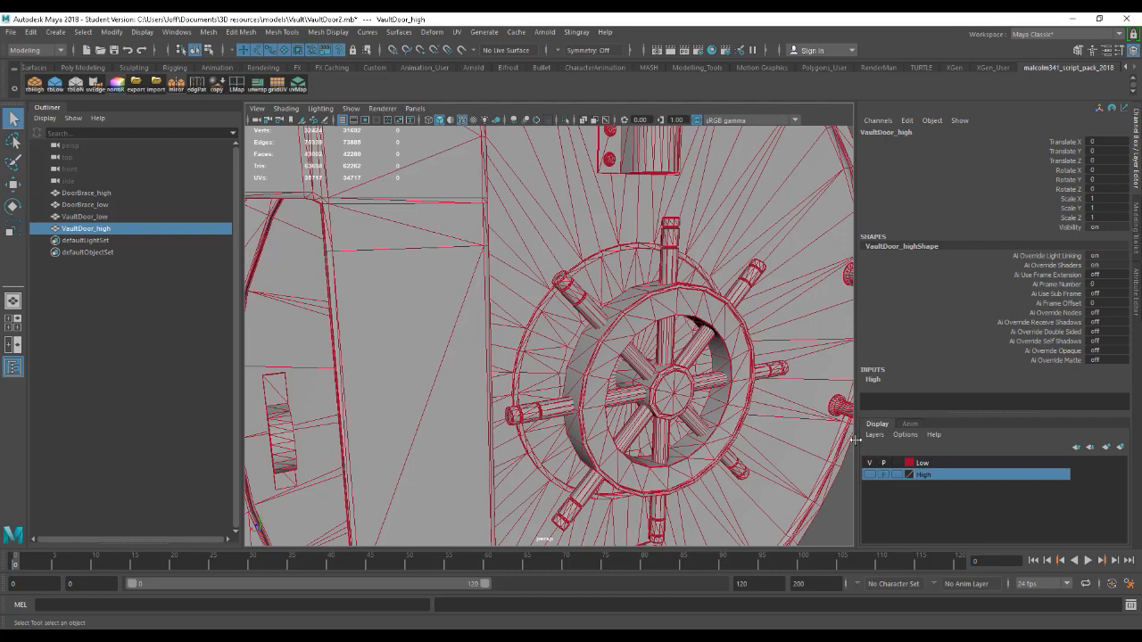
left_click(870, 463)
left_click(869, 474)
- Select the faces of five rivets on the plate behind the wheel of VaultDoor_high
right_click_drag(710, 405, 627, 341, "alt")
right_click_drag(592, 259, 592, 289)
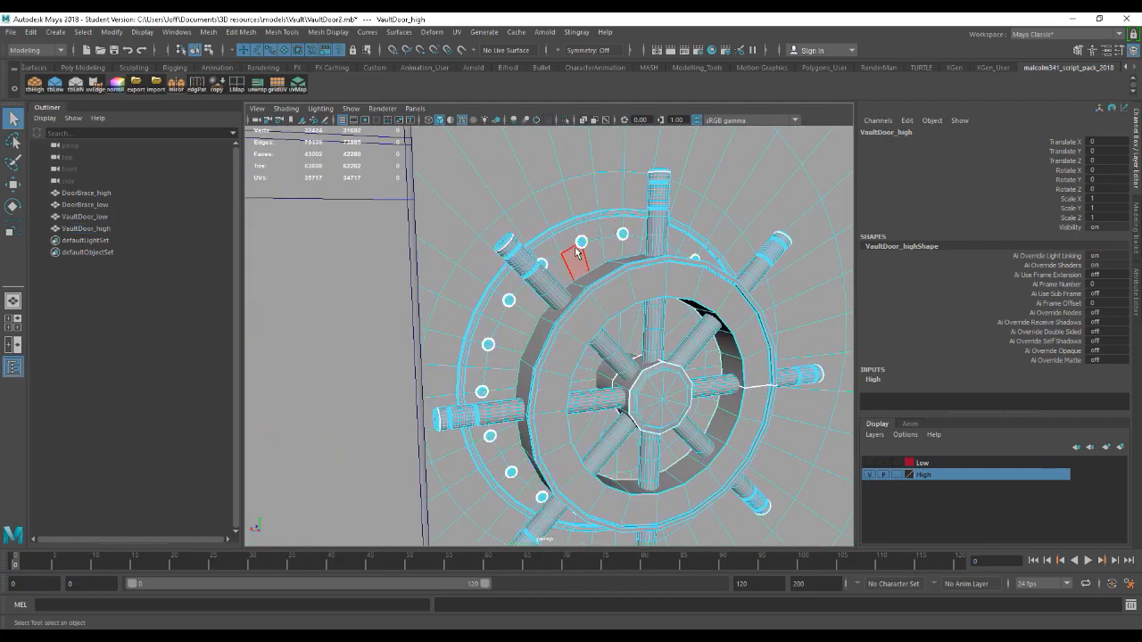
double_click(582, 244)
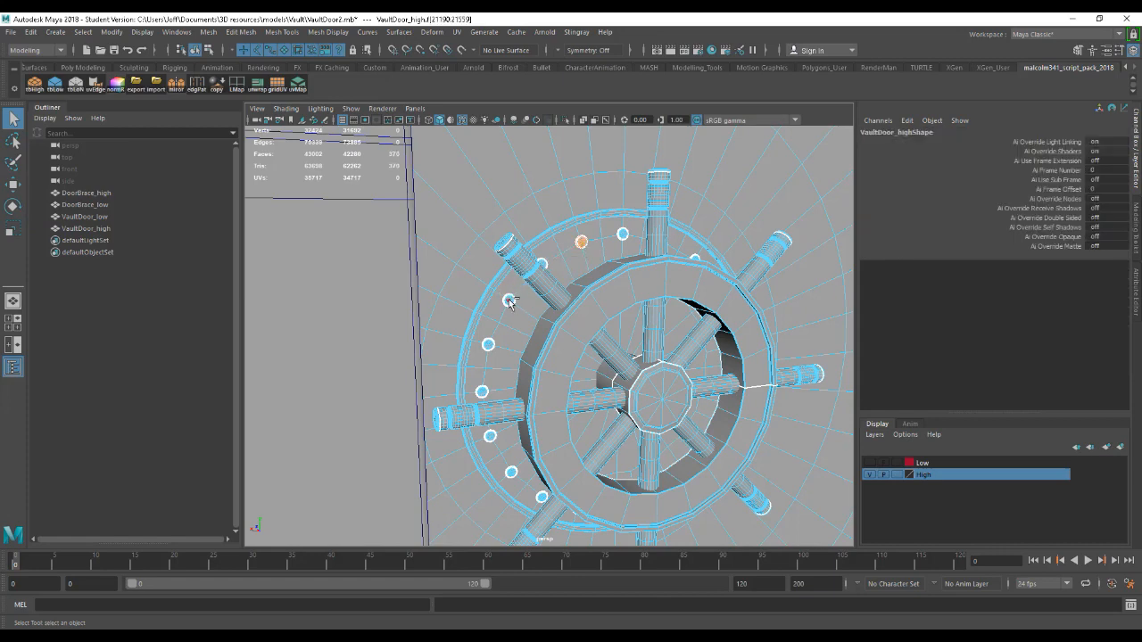
double_click(488, 344, "shift")
right_click_drag(551, 392, 511, 400, "alt")
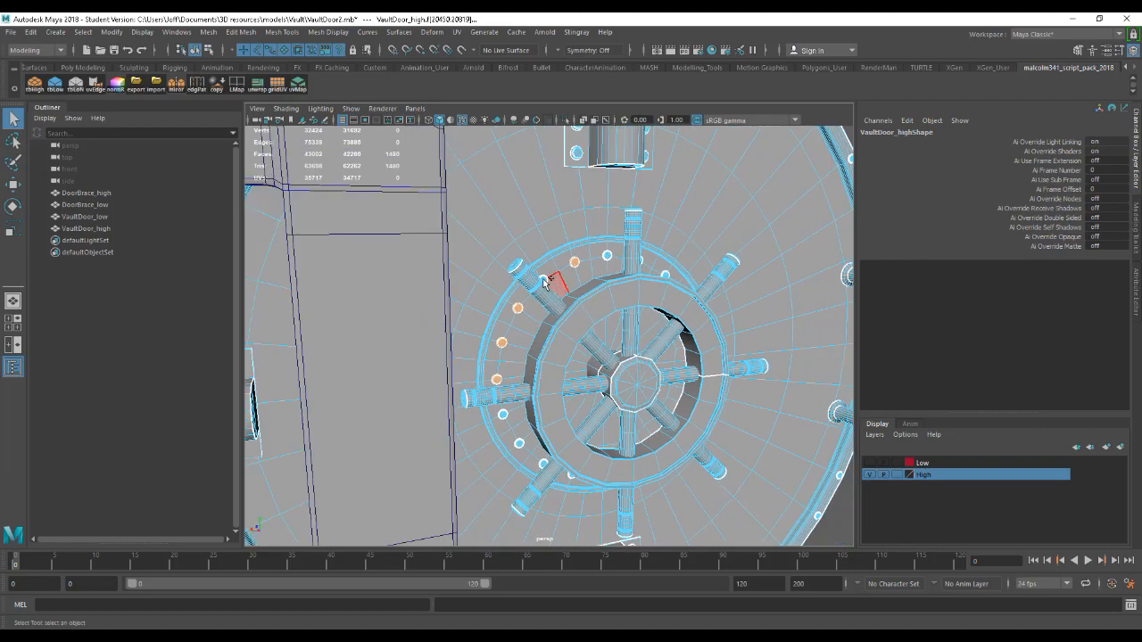
double_click(544, 280, "shift")
right_click_drag(670, 360, 646, 341, "alt")
left_click_drag(646, 341, 632, 319, "alt")
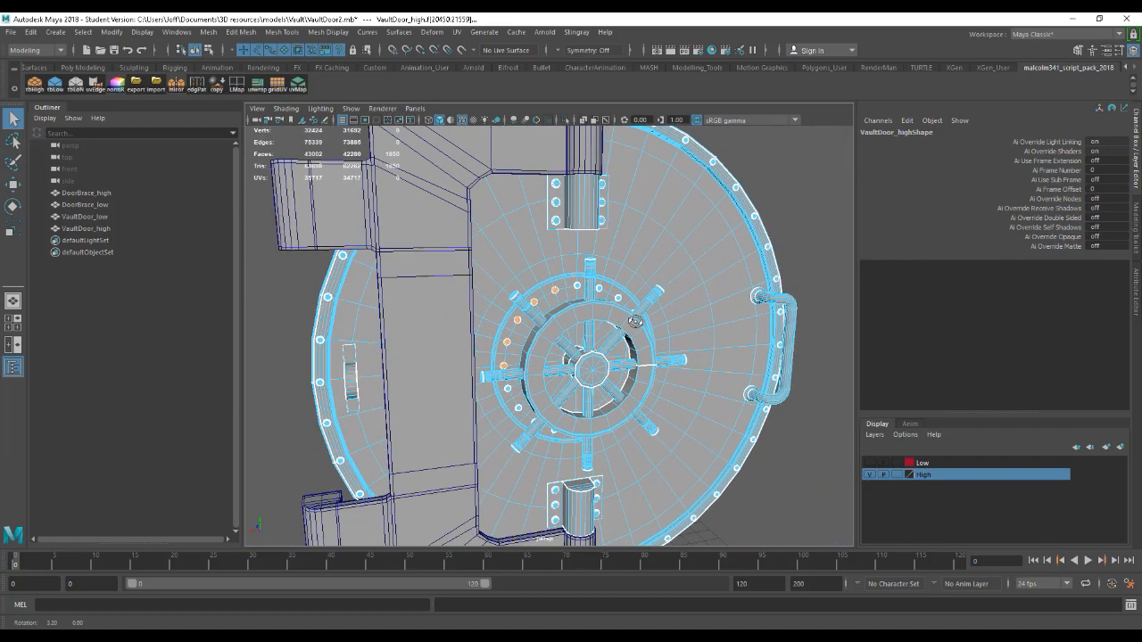
- Assign a new Lambert material to the selected rivet faces and set its color to pure red
right_click_drag(611, 323, 617, 344, "alt")
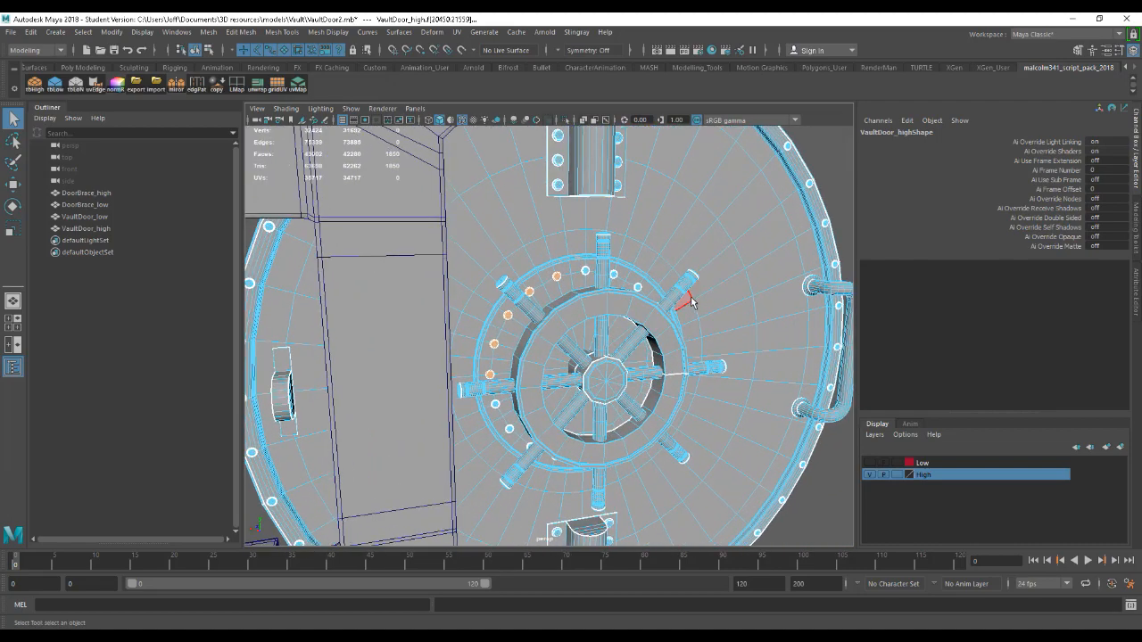
right_click_drag(823, 155, 831, 462)
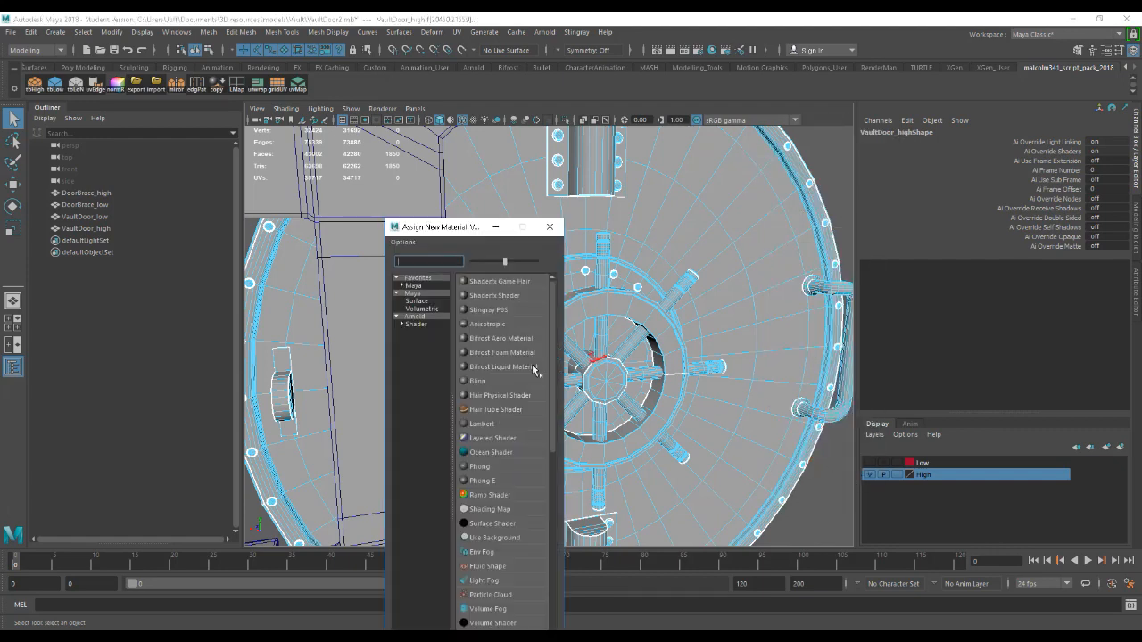
left_click(481, 425)
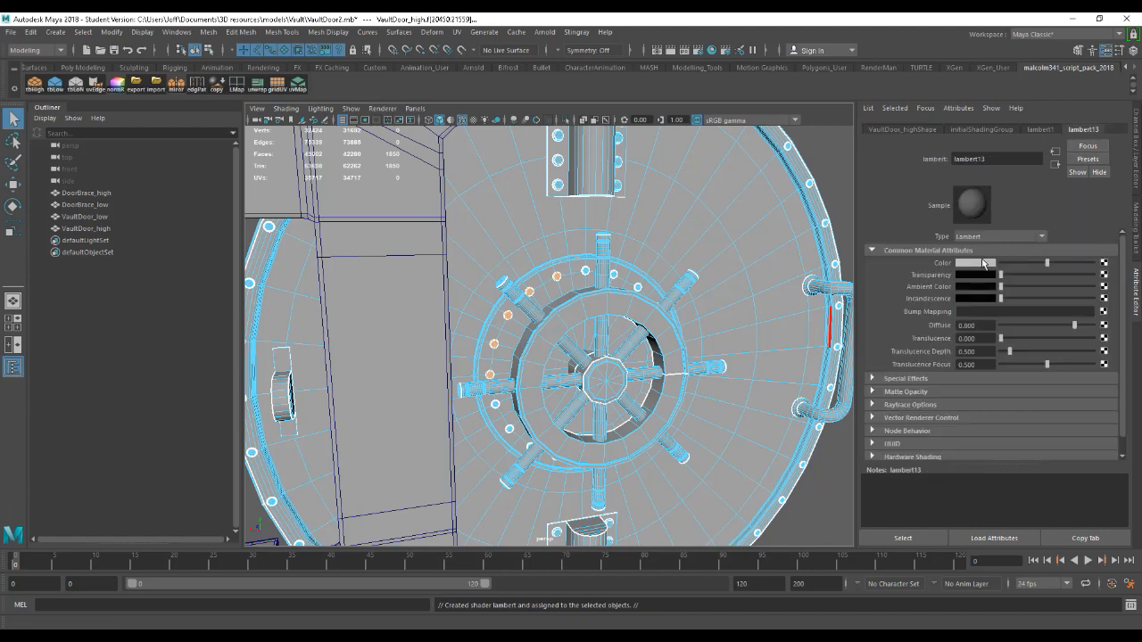
left_click(983, 262)
left_click(939, 235)
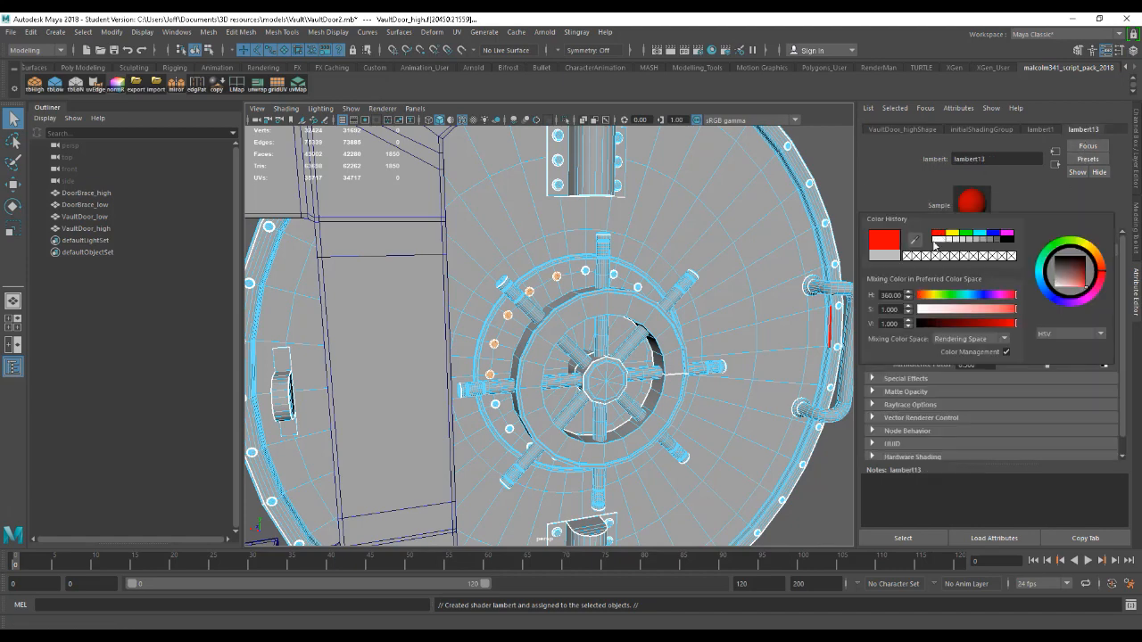
left_click(836, 180)
- Leave face selection, change the perspective view's shading option and examine the whole high-poly door
right_click_drag(838, 157, 872, 141)
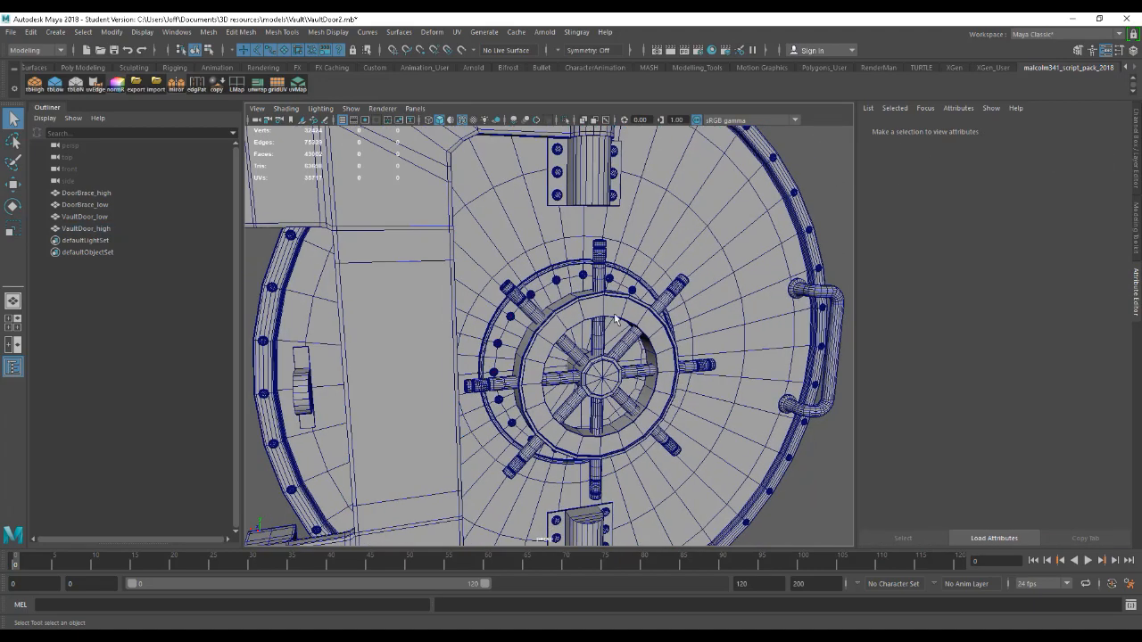
scroll(614, 319, "up", 2)
left_click(285, 108)
left_click(321, 218)
left_click_drag(647, 331, 674, 327, "alt")
scroll(691, 359, "down", 6)
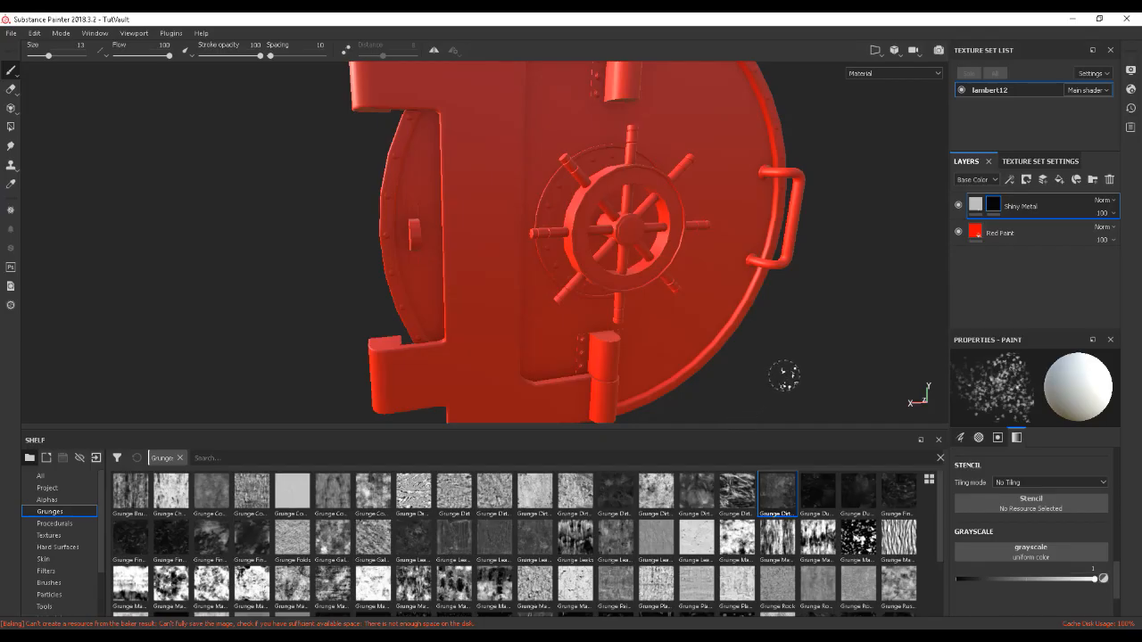
- Switch to Substance Painter, open the mesh map baking settings for lambert12 and check the high definition mesh path
left_click_drag(784, 375, 680, 288, "alt")
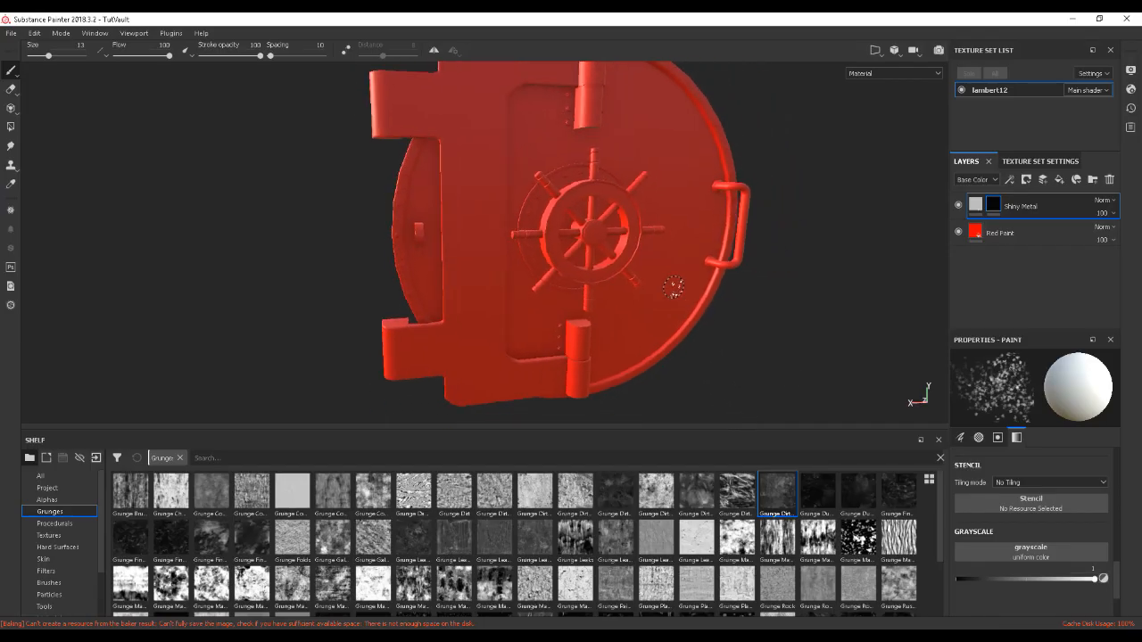
left_click(1037, 161)
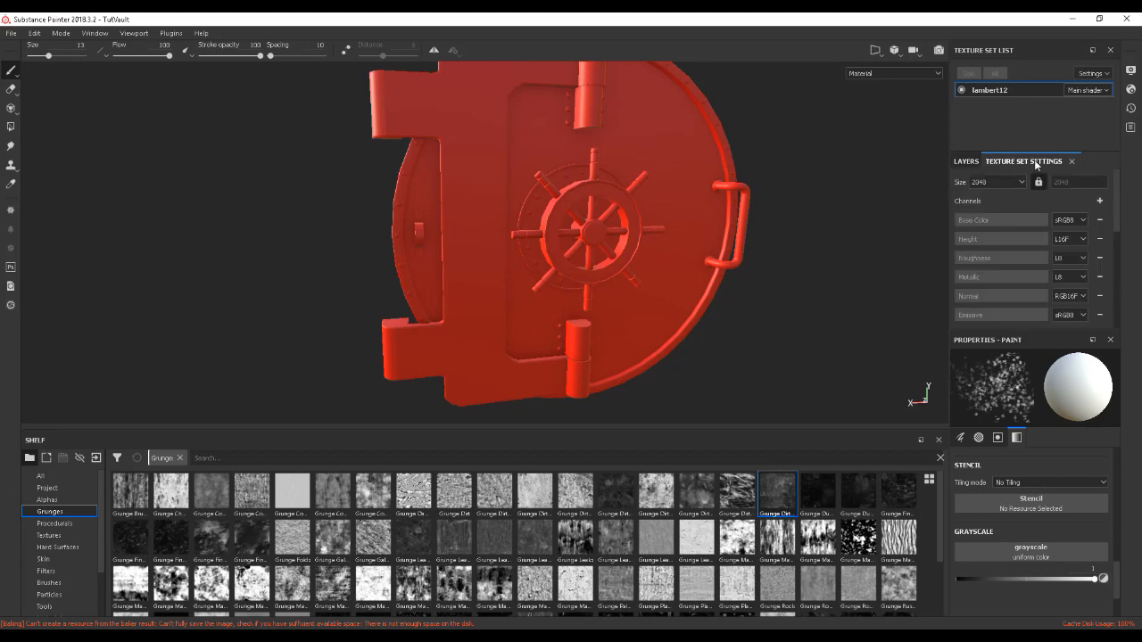
scroll(1074, 249, "down", 5)
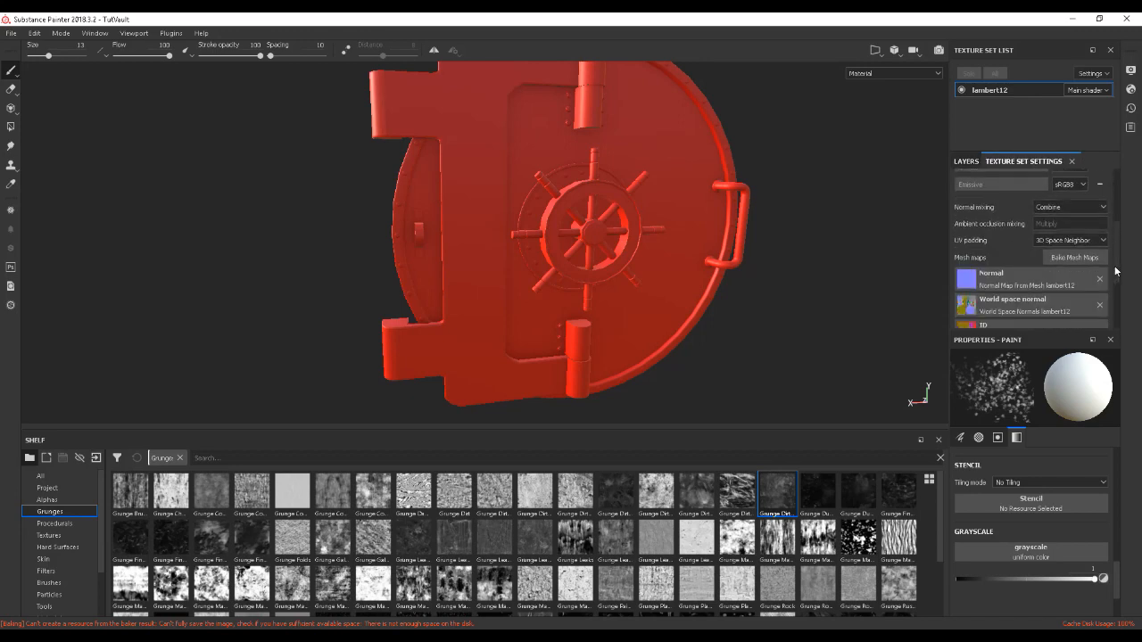
left_click(1073, 246)
left_click(427, 217)
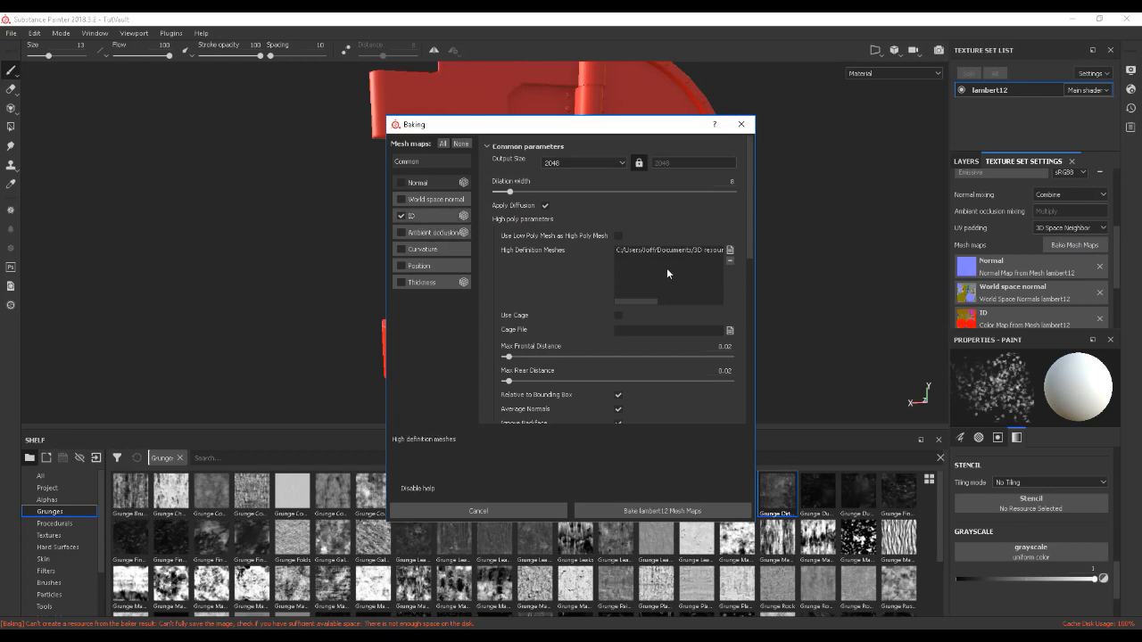
left_click_drag(643, 299, 706, 303)
left_click(714, 253)
left_click_drag(705, 298, 640, 298)
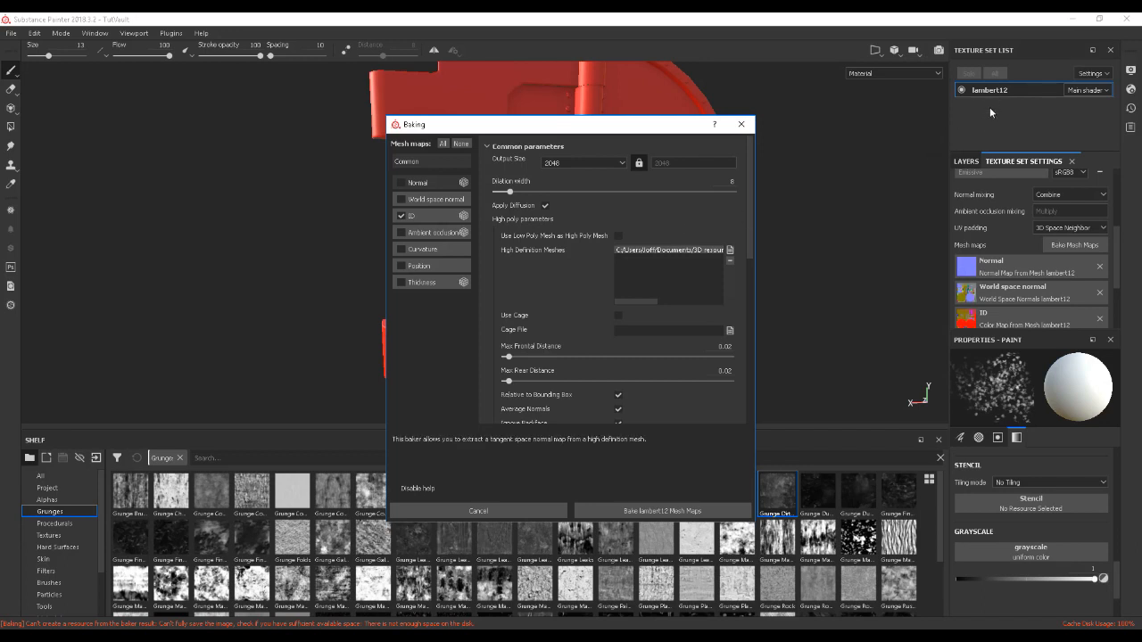
- Try Vertex Color as the ID baker's color source and set it back to Material Color
left_click(423, 214)
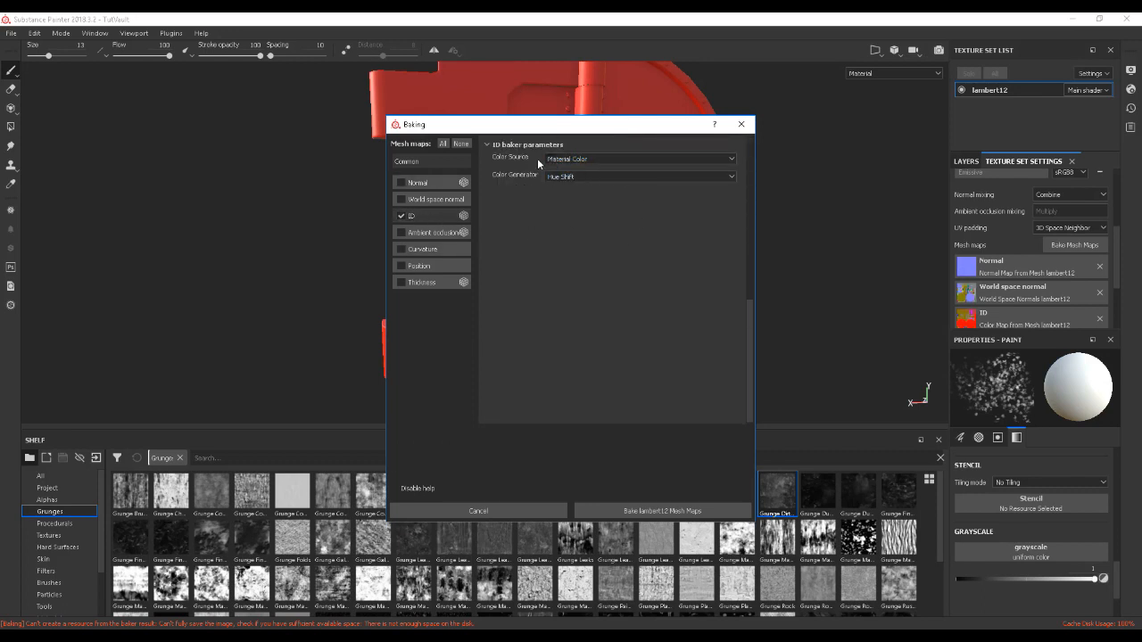
left_click(575, 159)
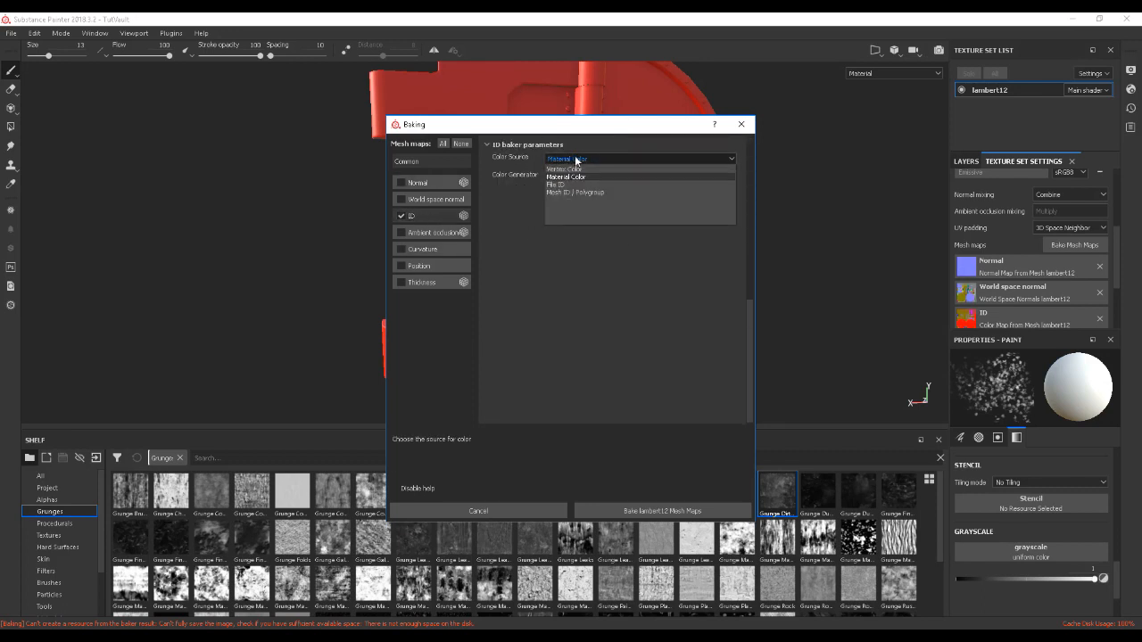
left_click(579, 169)
left_click(582, 161)
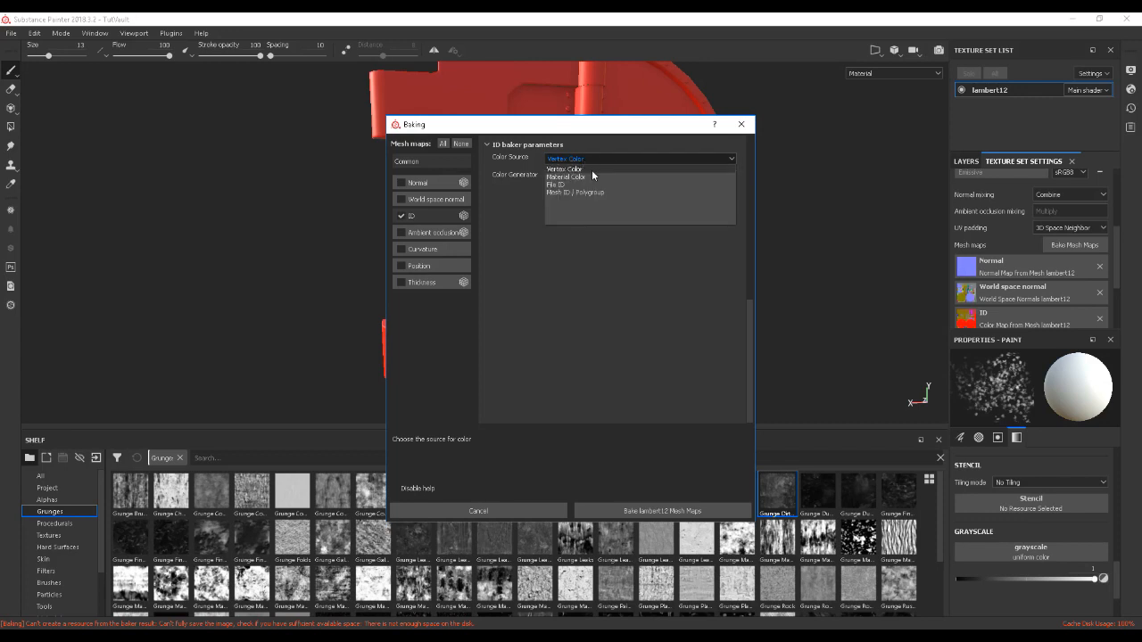
left_click(585, 178)
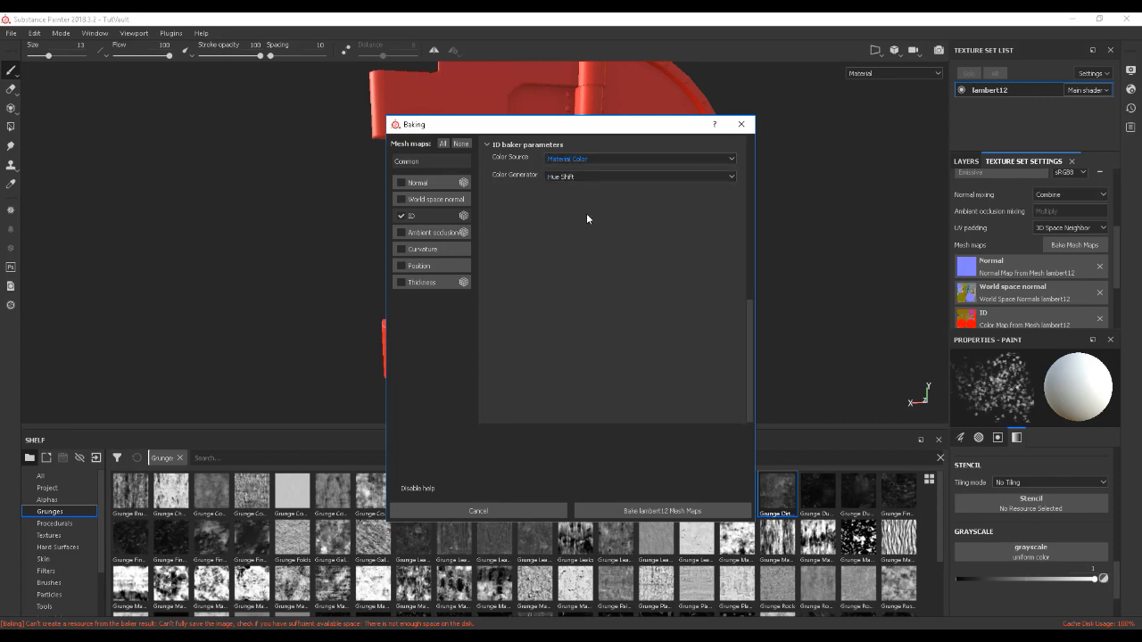
- Check the Maya window briefly and close the baking settings without baking
left_click(744, 637)
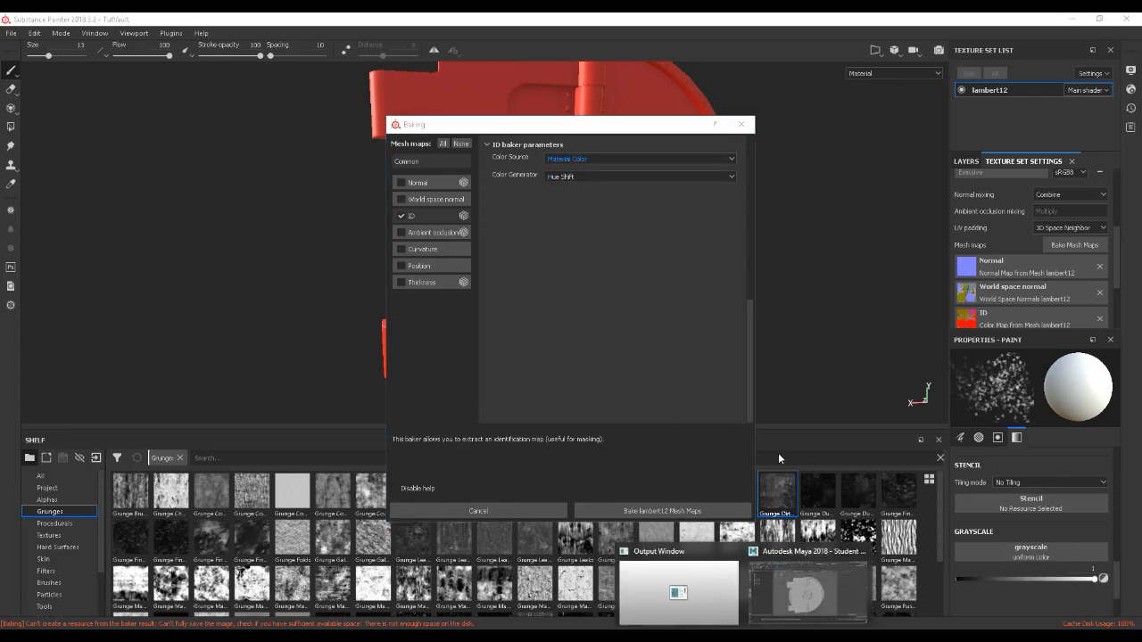
left_click(796, 615)
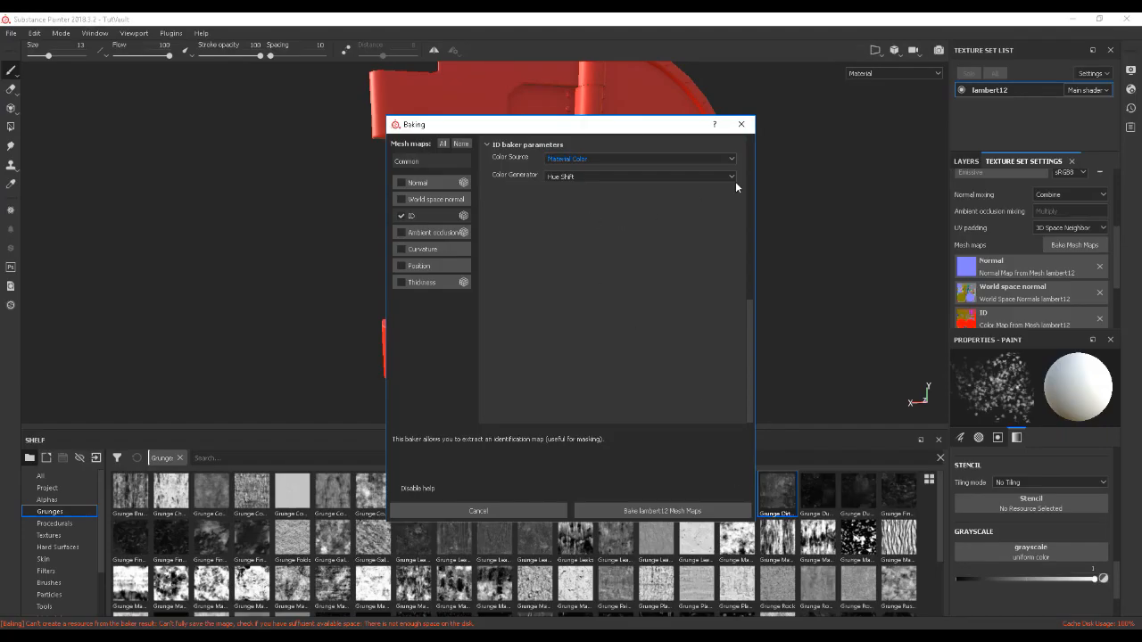
left_click(740, 123)
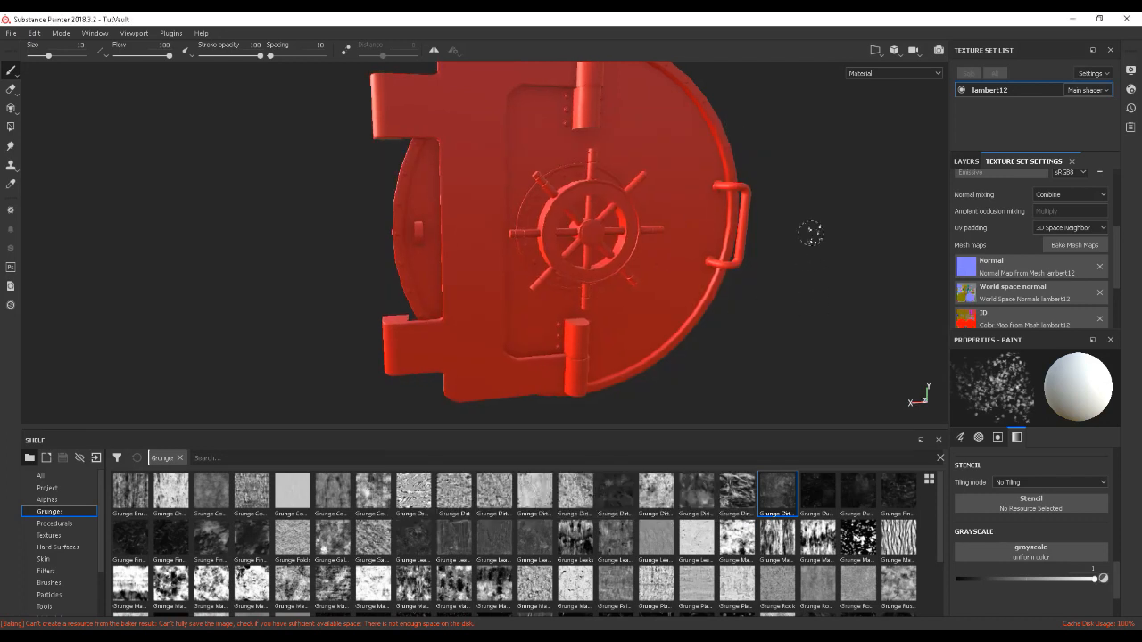
- Try replacing the Shiny Metal layer's mask with a color selection mask, and remove its Color selection effect
left_click(966, 162)
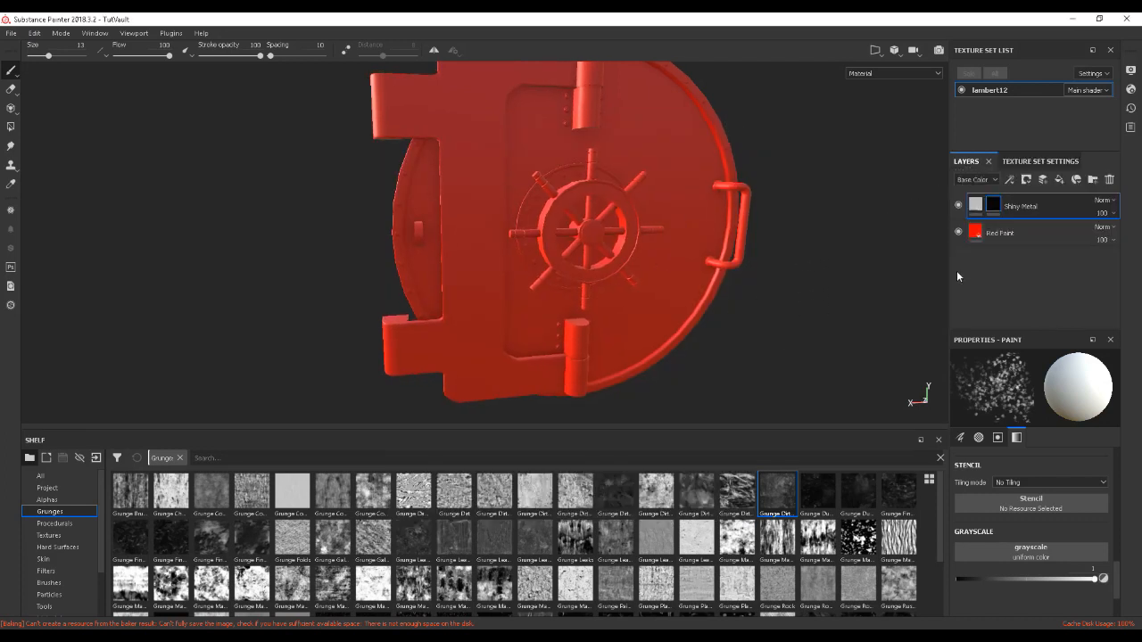
right_click(997, 207)
left_click(1026, 317)
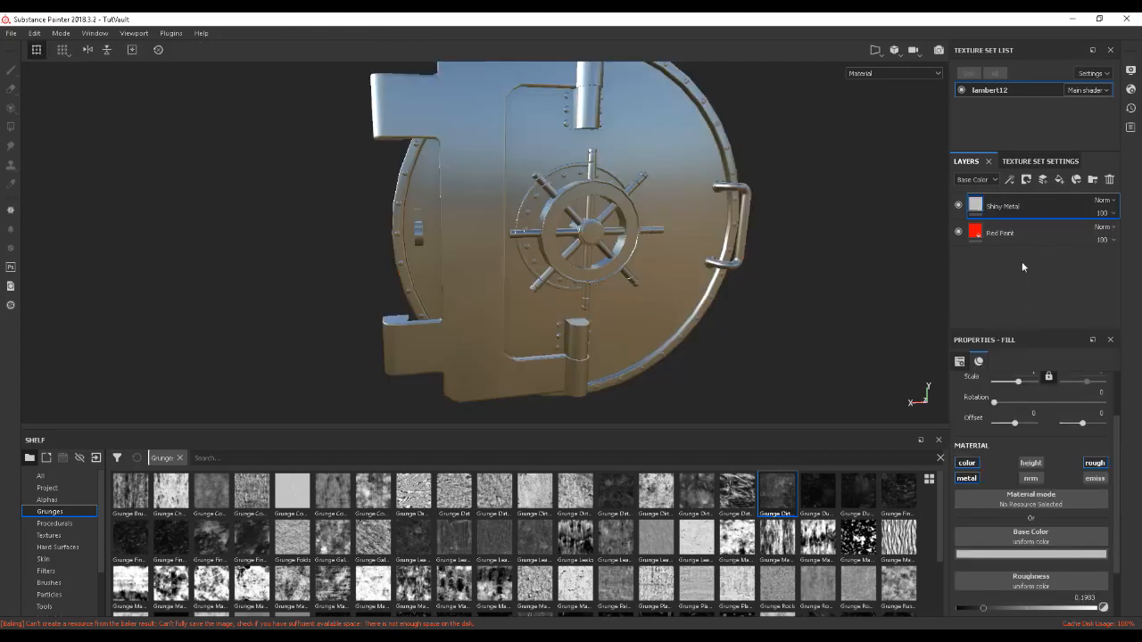
left_click(1026, 179)
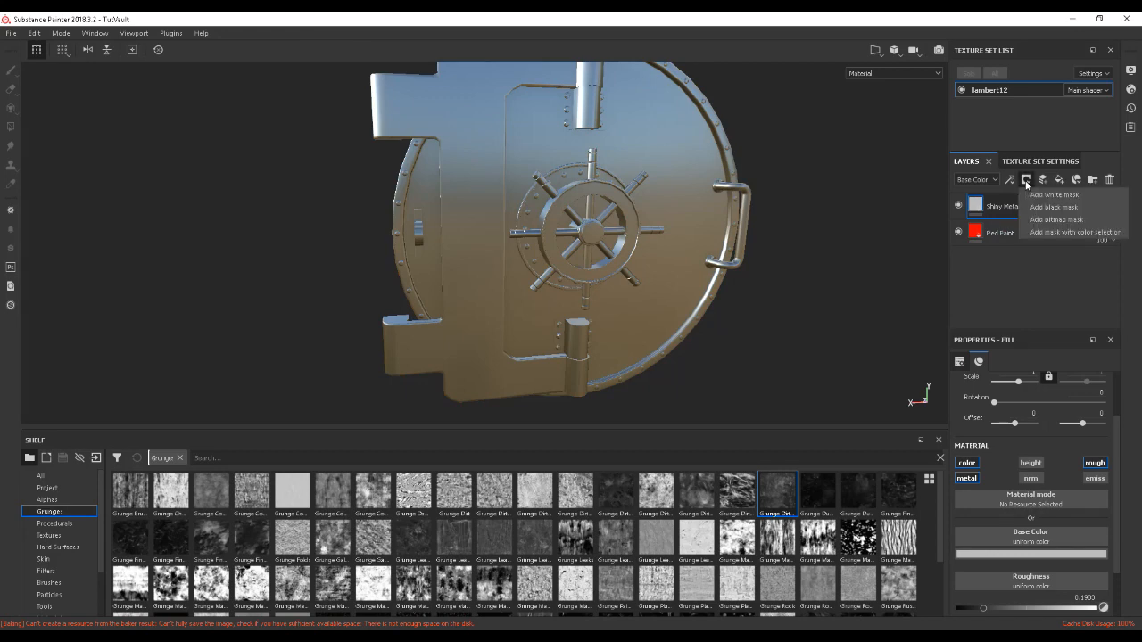
left_click(1070, 231)
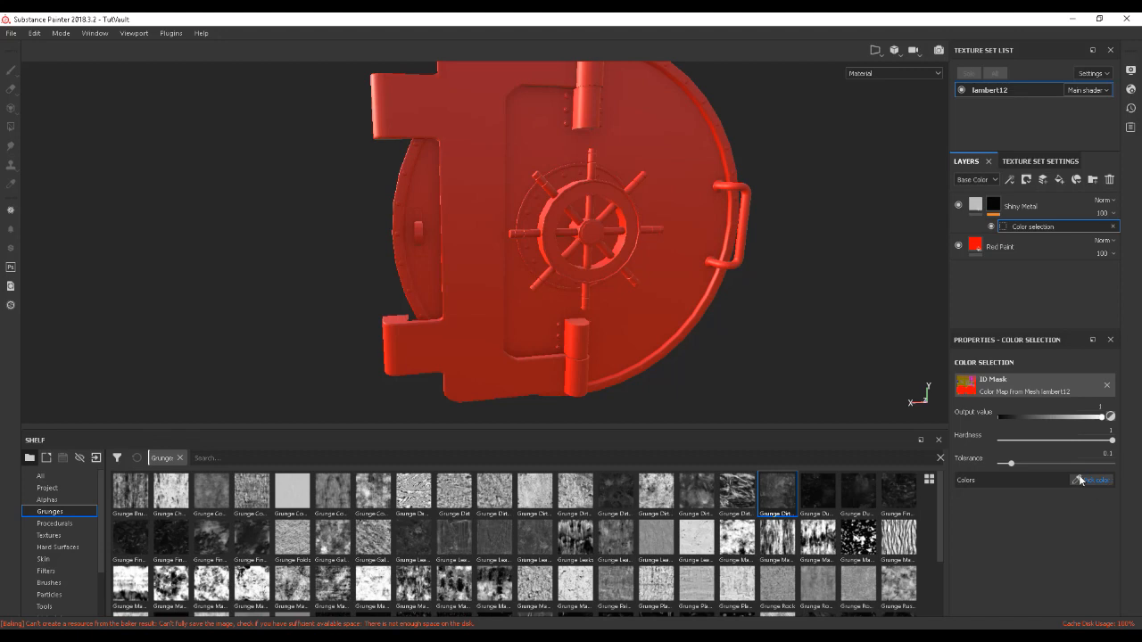
left_click(1114, 227)
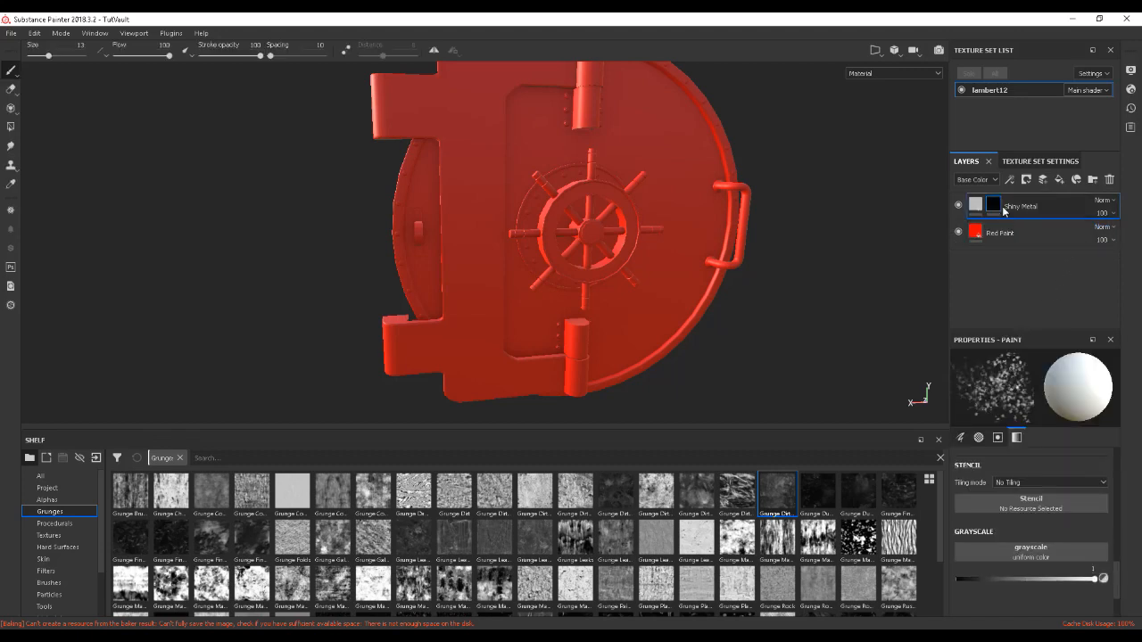
- Add a color selection effect to Shiny Metal's black mask and pick the rivets' green from the ID map
right_click(994, 207)
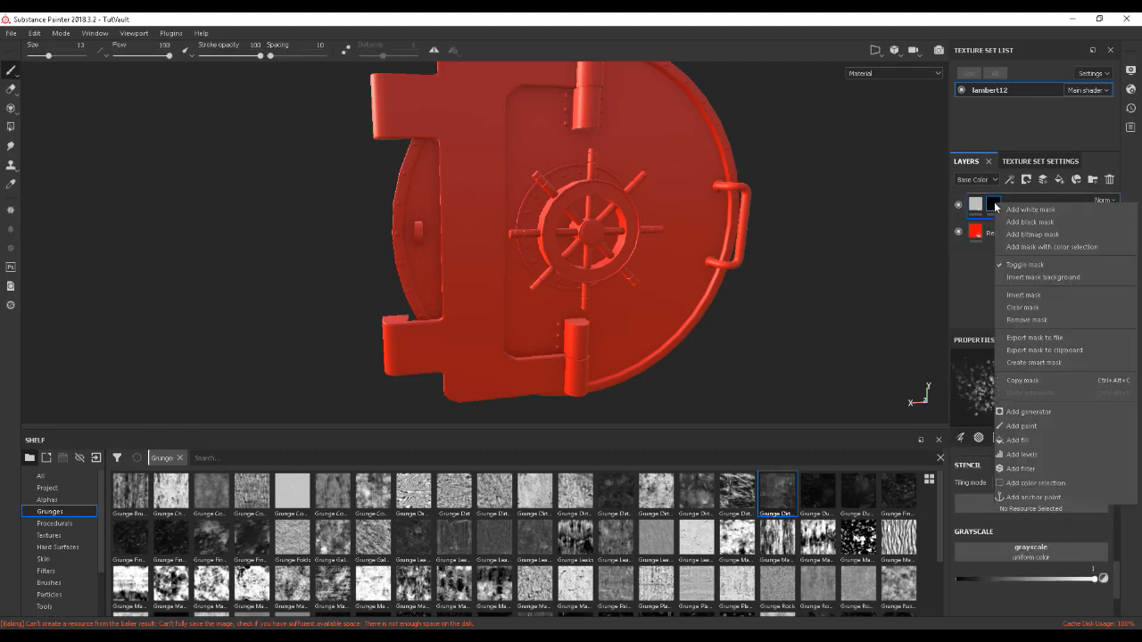
left_click(1033, 484)
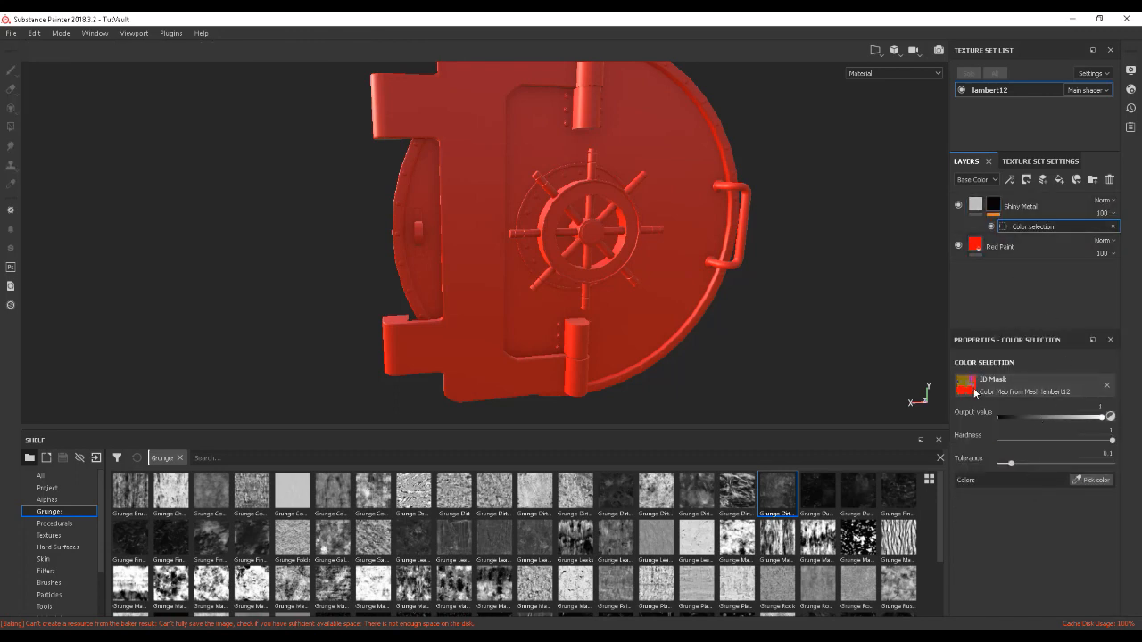
left_click(1096, 480)
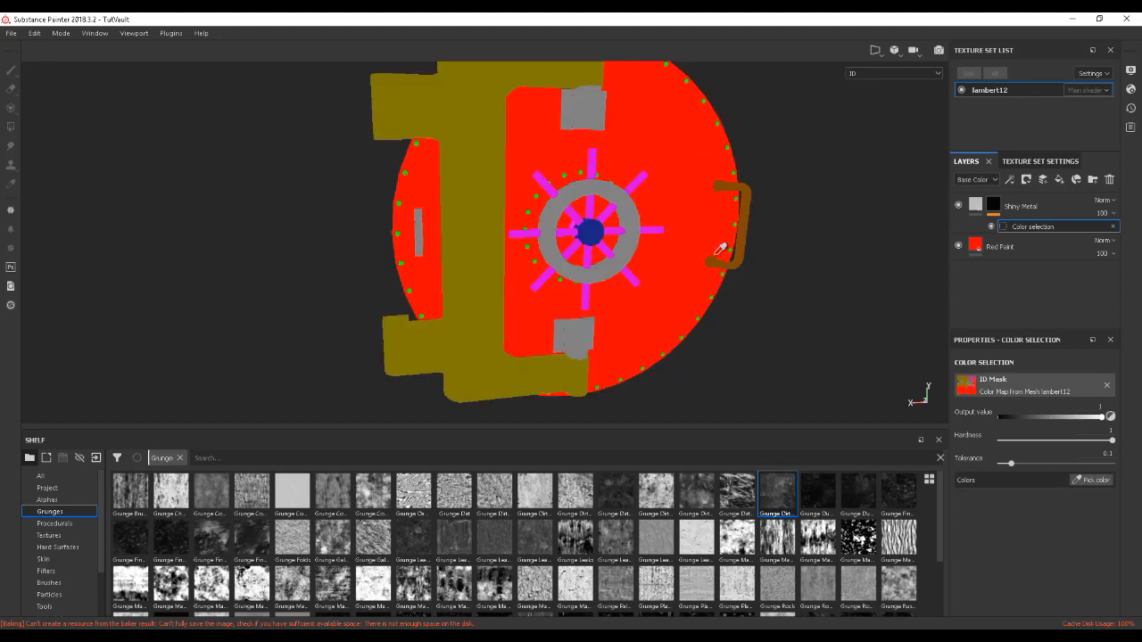
left_click(528, 215)
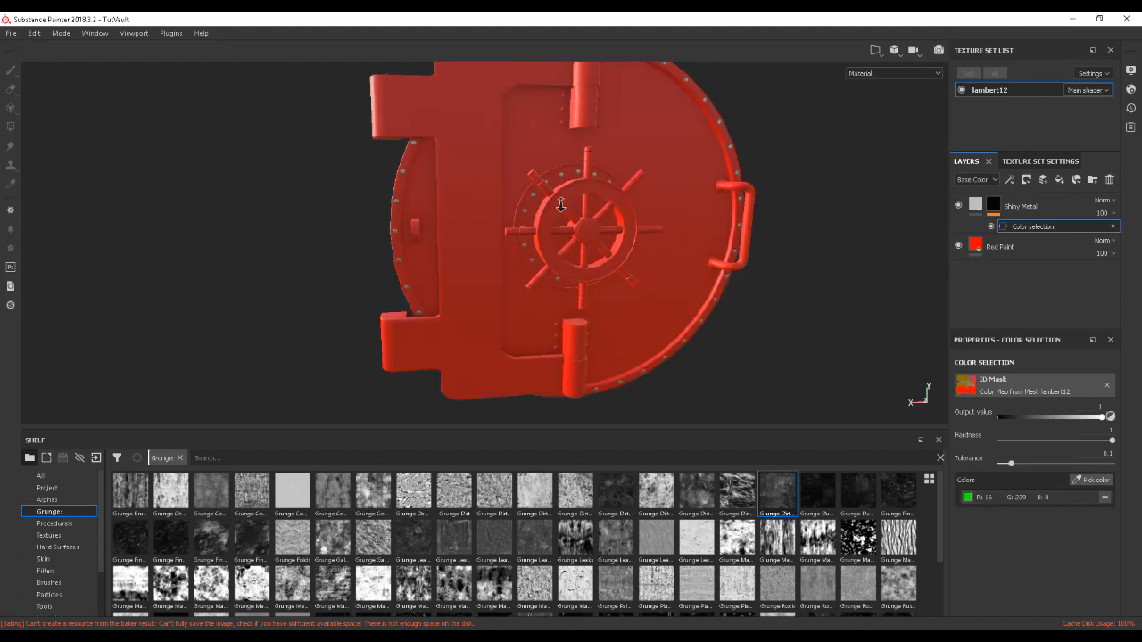
- Examine the metal rivets along the door's rim and around the wheel from near and far
scroll(688, 265, "up", 5)
left_click_drag(636, 245, 738, 230, "alt")
scroll(759, 279, "down", 5)
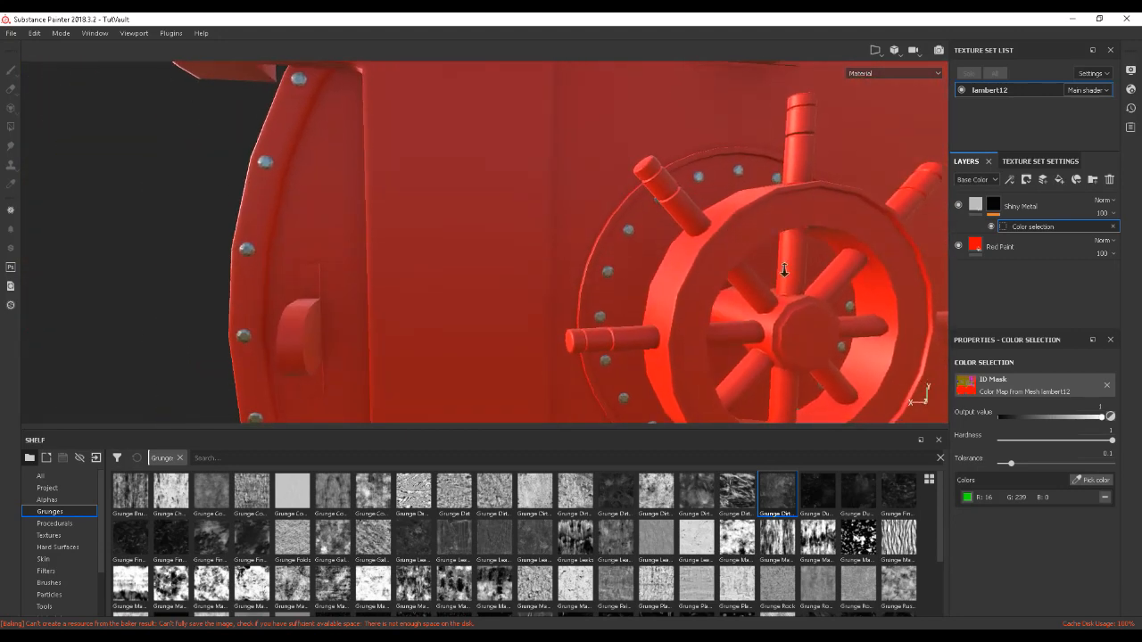
scroll(783, 269, "down", 5)
left_click_drag(783, 269, 737, 236, "alt")
scroll(740, 257, "up", 1)
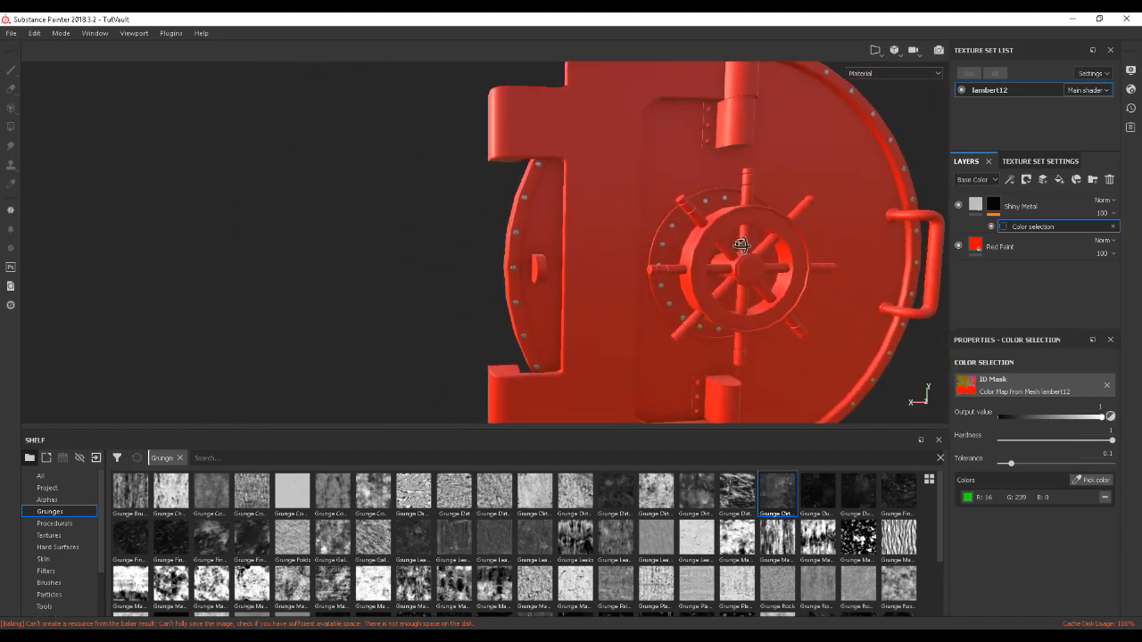
left_click_drag(760, 253, 707, 277, "alt")
scroll(712, 278, "up", 5)
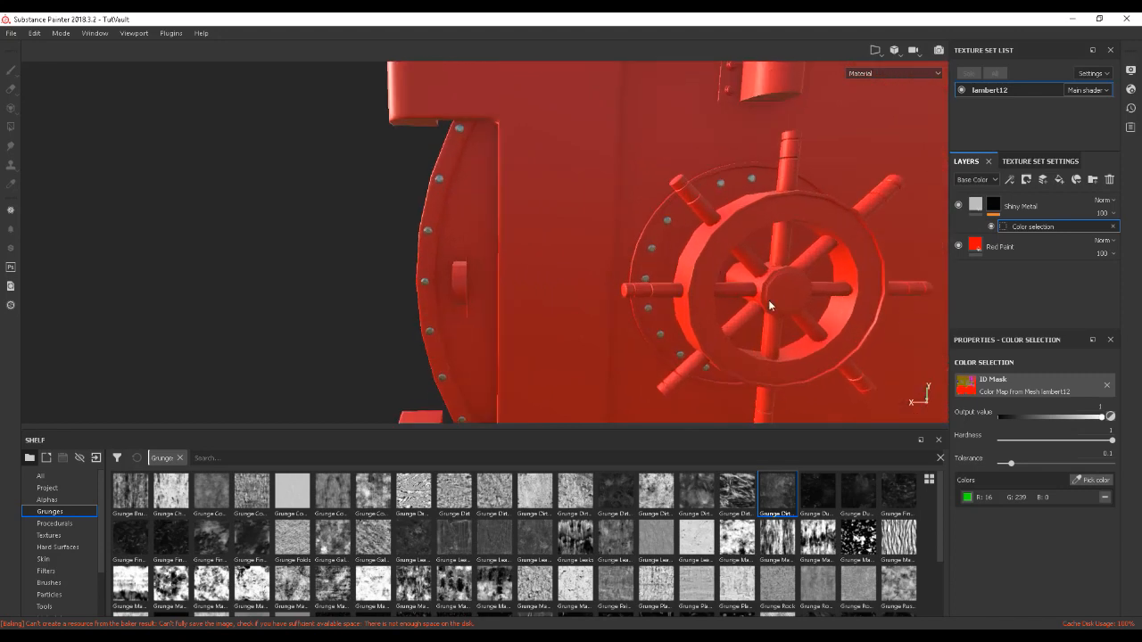
scroll(716, 284, "up", 1)
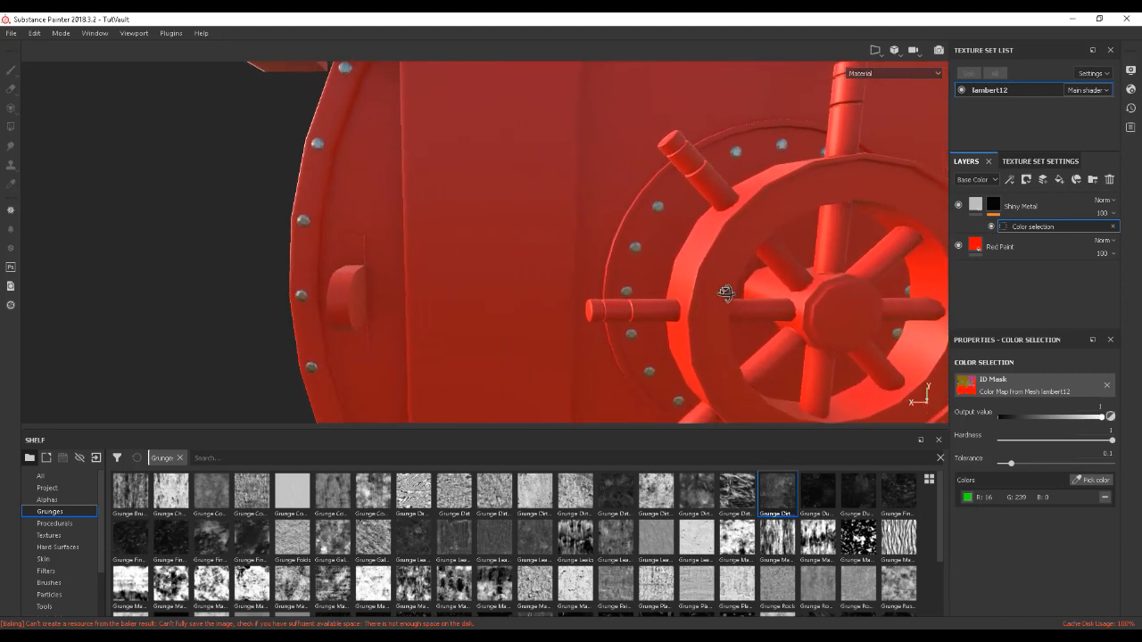
- Add the grey ID color shared by the wheel rim and the side latch to Shiny Metal's color selection
left_click(1093, 481)
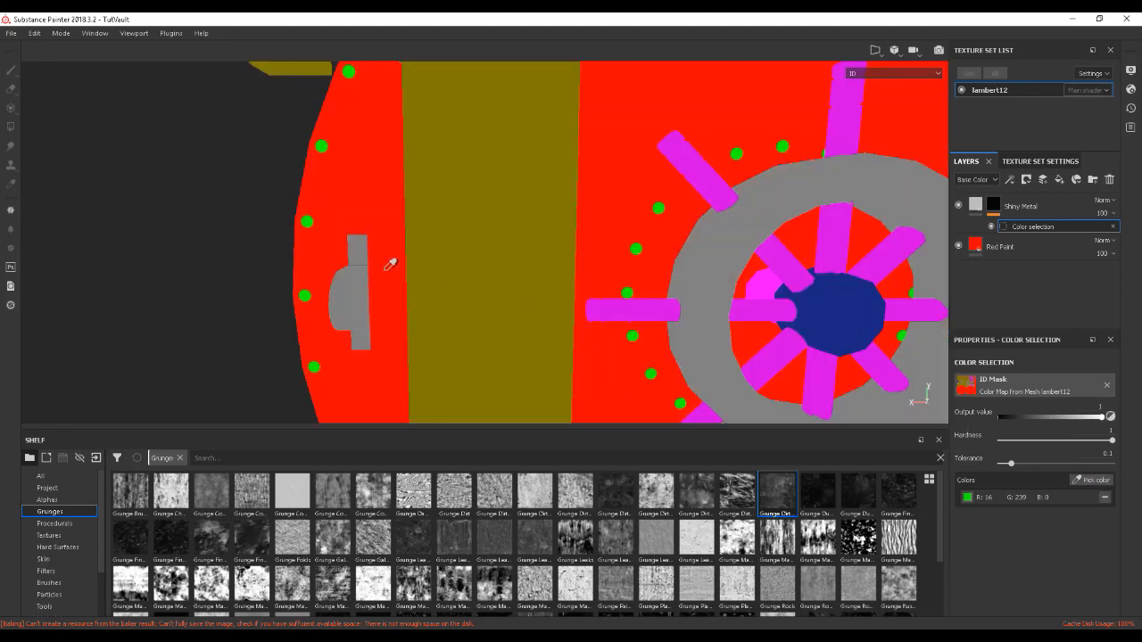
left_click(361, 292)
mouse_move(588, 329)
left_mouse_down("alt")
mouse_move(604, 329)
mouse_move(586, 329)
left_mouse_up("alt")
middle_click_drag(655, 318, 596, 314, "alt")
right_click_drag(596, 314, 702, 353, "alt")
middle_click_drag(702, 353, 677, 345, "alt")
right_click_drag(677, 344, 664, 331, "alt")
middle_click_drag(663, 331, 709, 324, "alt")
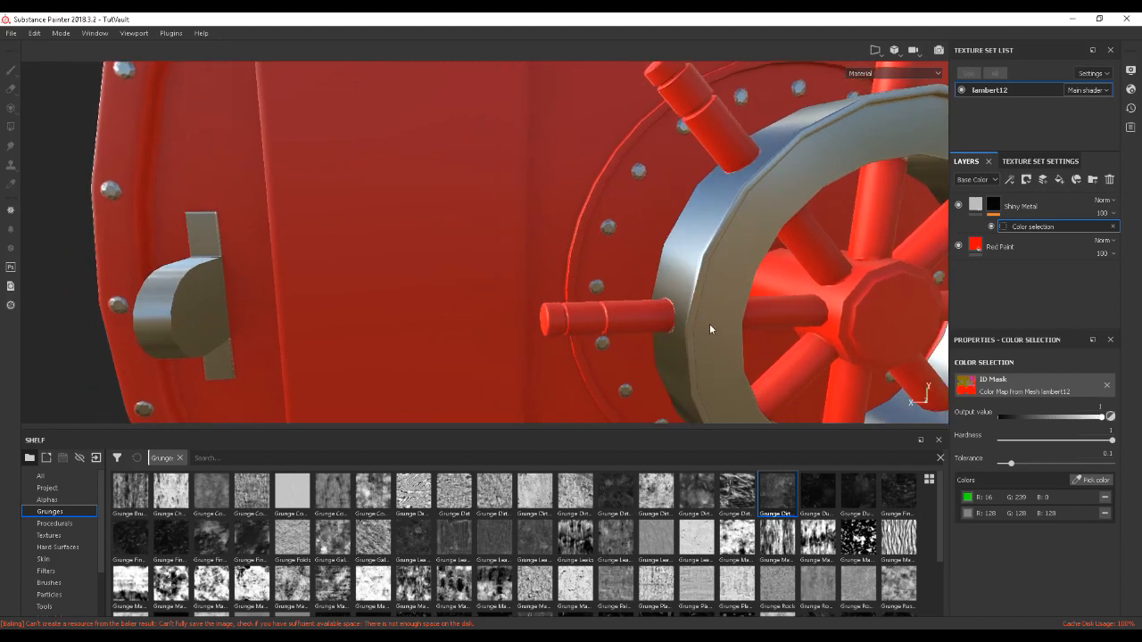
left_click_drag(709, 329, 723, 331, "alt")
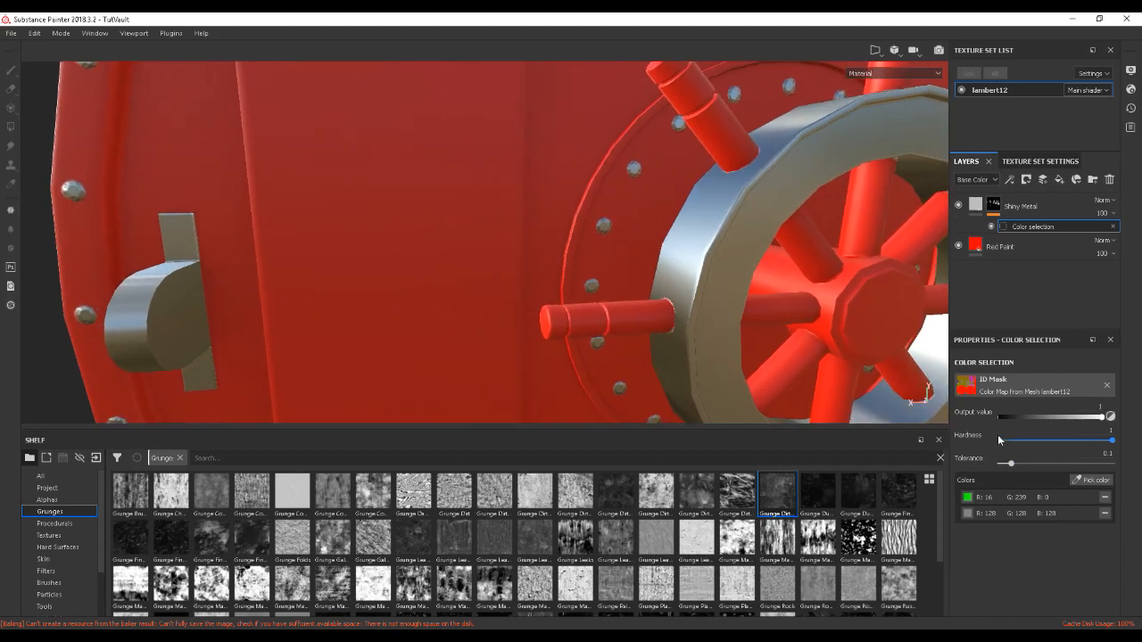
- Try out the color selection's Hardness and Tolerance, and check the Shiny Metal layer's mask and fill
left_click_drag(1106, 444, 1134, 433)
mouse_move(1049, 461)
left_mouse_down()
mouse_move(1065, 458)
mouse_move(1055, 462)
left_mouse_up()
left_click(992, 206, "alt")
left_click(976, 207)
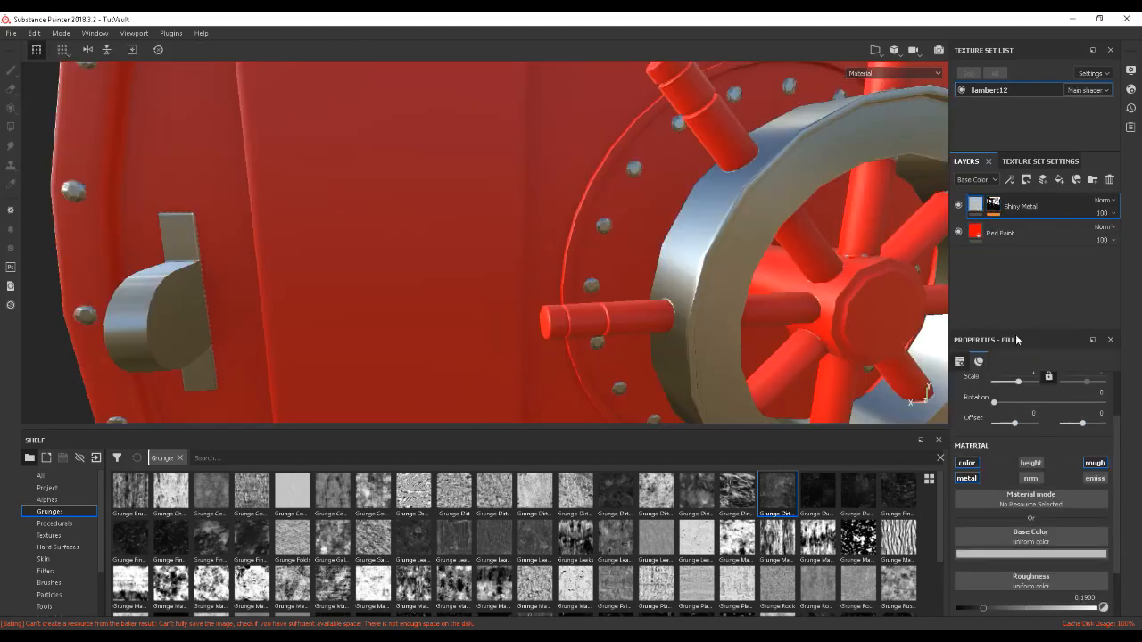
- Examine the metal on the wheel rim, rivets and side latch from several angles and distances
scroll(719, 262, "down", 5)
scroll(755, 272, "up", 5)
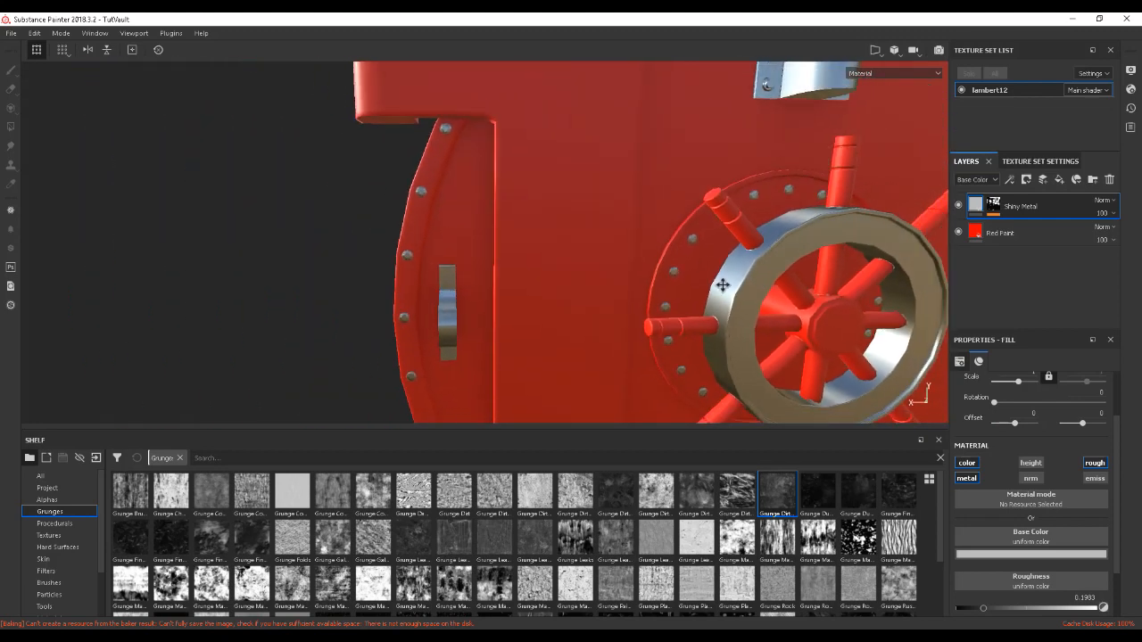
left_click_drag(930, 319, 716, 238, "alt")
right_click_drag(717, 238, 793, 291, "alt")
left_click_drag(793, 290, 727, 235, "alt")
right_click_drag(750, 244, 759, 288, "alt")
left_click_drag(759, 287, 662, 243, "alt")
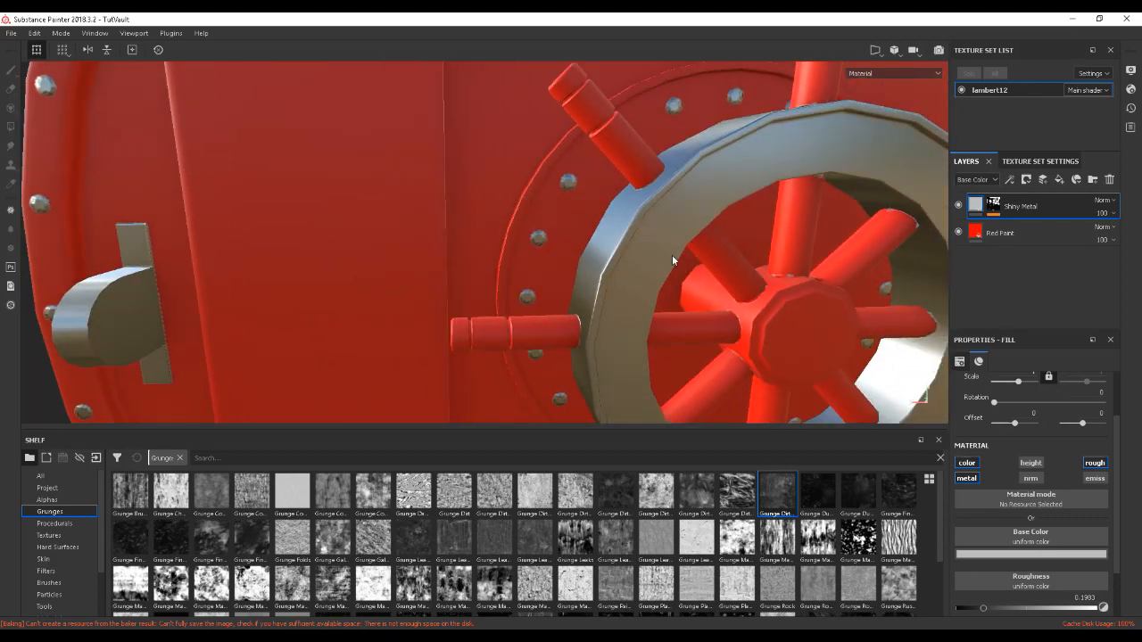
right_click_drag(662, 244, 612, 229, "alt")
left_click_drag(612, 229, 678, 273, "alt")
middle_click_drag(733, 308, 698, 269, "alt")
right_click_drag(697, 269, 662, 245, "alt")
mouse_move(661, 250)
left_mouse_down("alt")
mouse_move(644, 234)
mouse_move(674, 265)
left_mouse_up("alt")
right_click_drag(675, 266, 899, 336, "alt")
left_click_drag(899, 336, 756, 278, "alt")
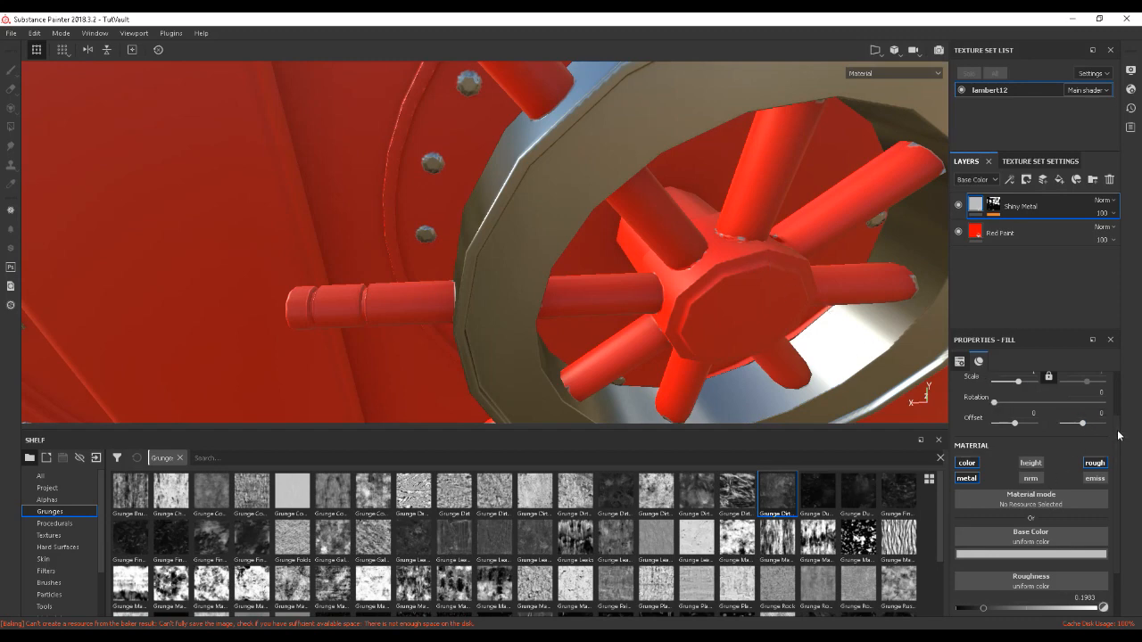
scroll(1116, 393, "up", 2)
- Check the settings of the color selection in Shiny Metal's mask and examine the masked parts across the whole door
left_click(992, 206)
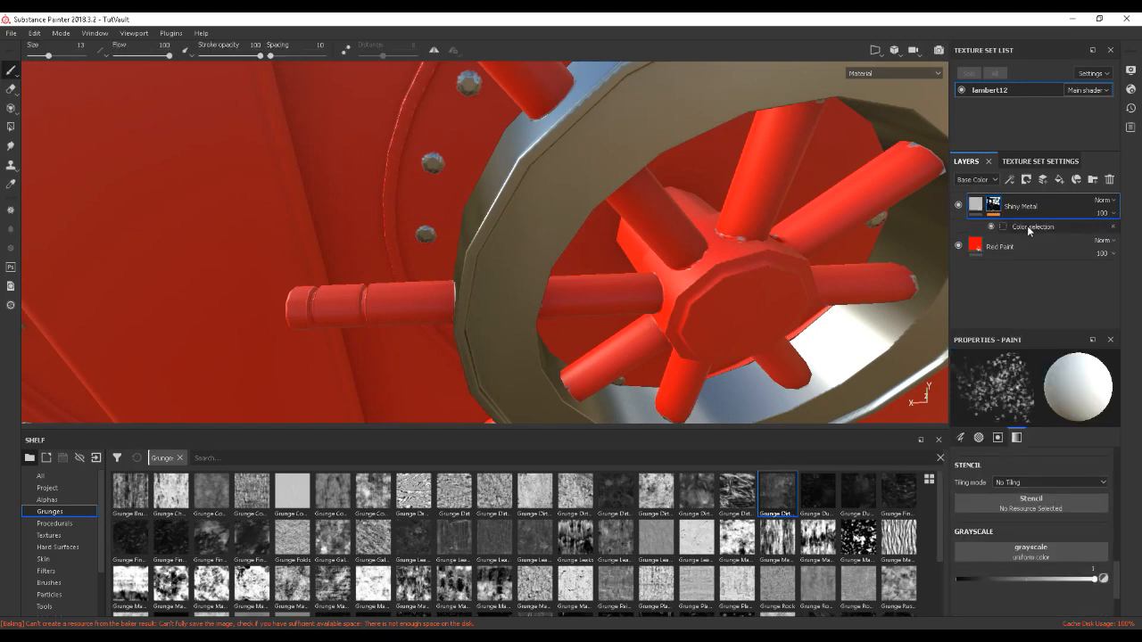
left_click(1030, 226)
left_click_drag(1049, 463, 1048, 463)
left_click_drag(799, 291, 737, 286, "alt")
right_click_drag(737, 285, 686, 244, "alt")
right_click_drag(785, 296, 754, 282, "alt")
left_click_drag(754, 282, 672, 273, "alt")
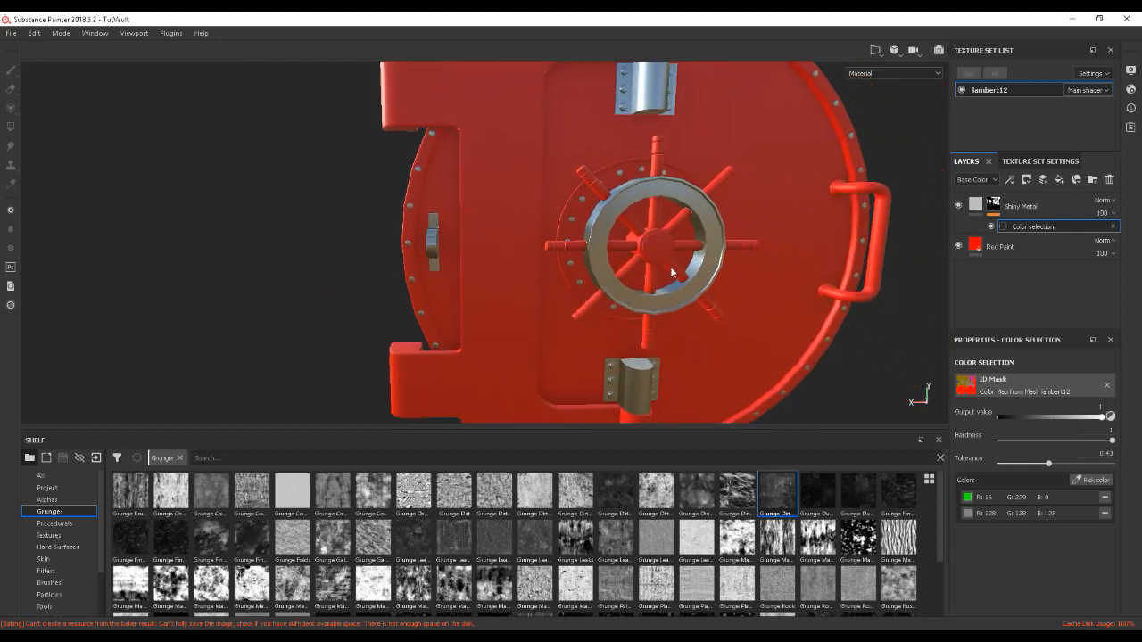
right_click_drag(671, 272, 683, 264, "alt")
mouse_move(683, 264)
left_mouse_down("alt")
mouse_move(739, 280)
mouse_move(702, 274)
left_mouse_up("alt")
middle_click_drag(702, 274, 645, 276, "alt")
right_click_drag(646, 276, 629, 257, "alt")
left_click_drag(629, 257, 609, 236, "alt")
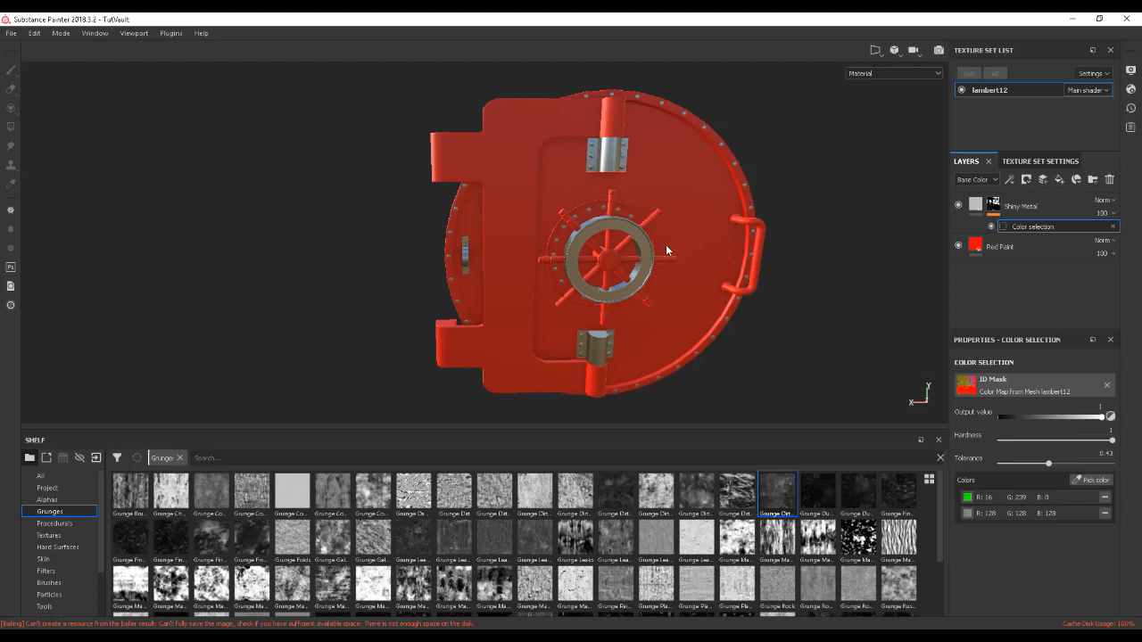
left_click_drag(631, 291, 742, 205, "alt")
left_click_drag(928, 292, 911, 259, "alt")
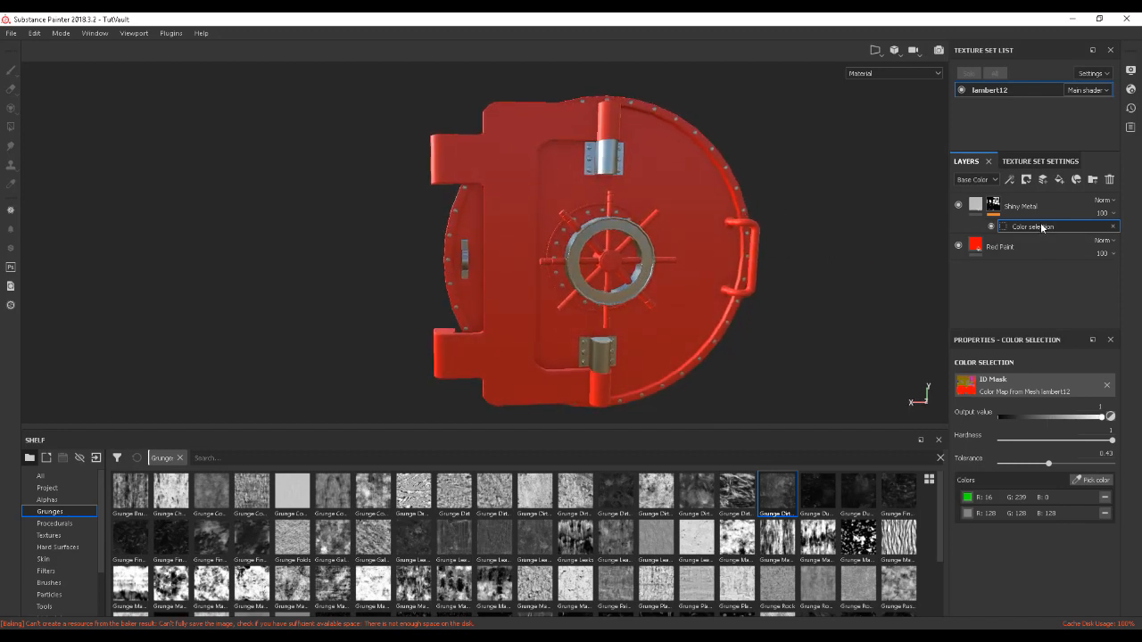
- Remove the color selection from Shiny Metal's mask and activate the Polygon Fill tool for that mask
key("Delete")
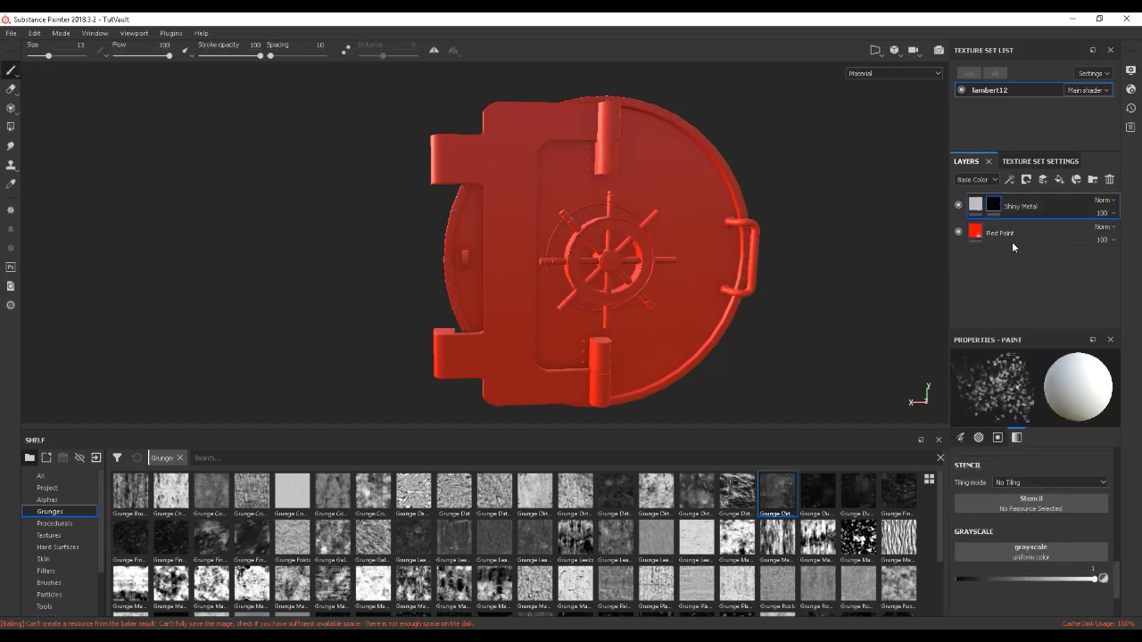
left_click_drag(739, 262, 637, 235, "alt")
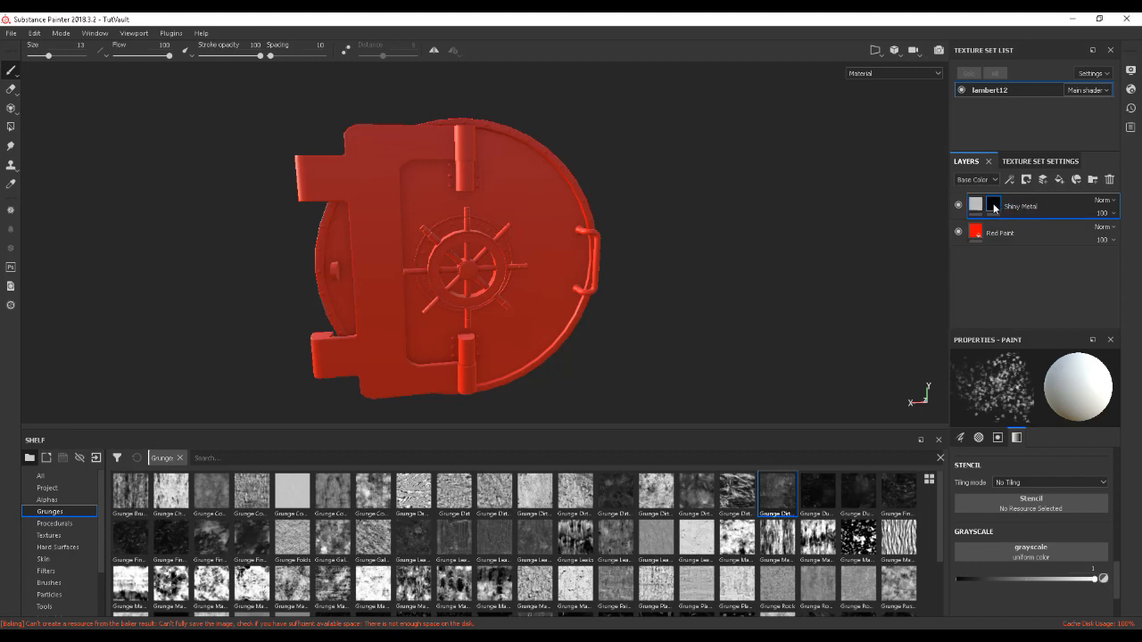
left_click(10, 127)
left_click_drag(643, 269, 659, 289, "alt")
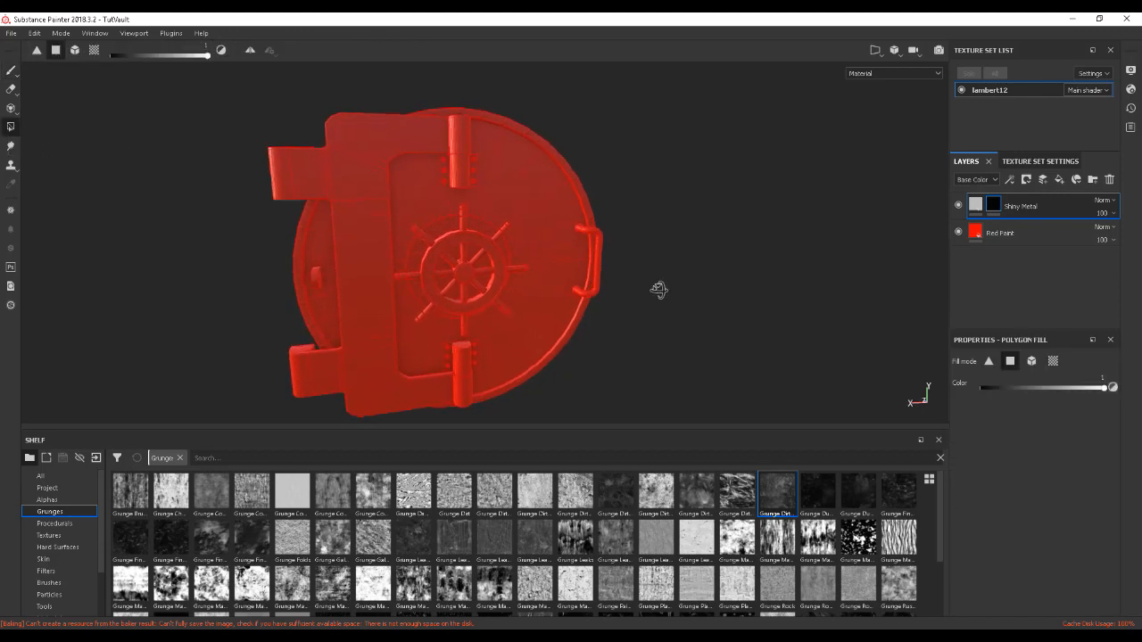
- Show the 3D and UV views side by side and fill the faces of the upper hinge arm in Shiny Metal's mask using quad fill
key("F1")
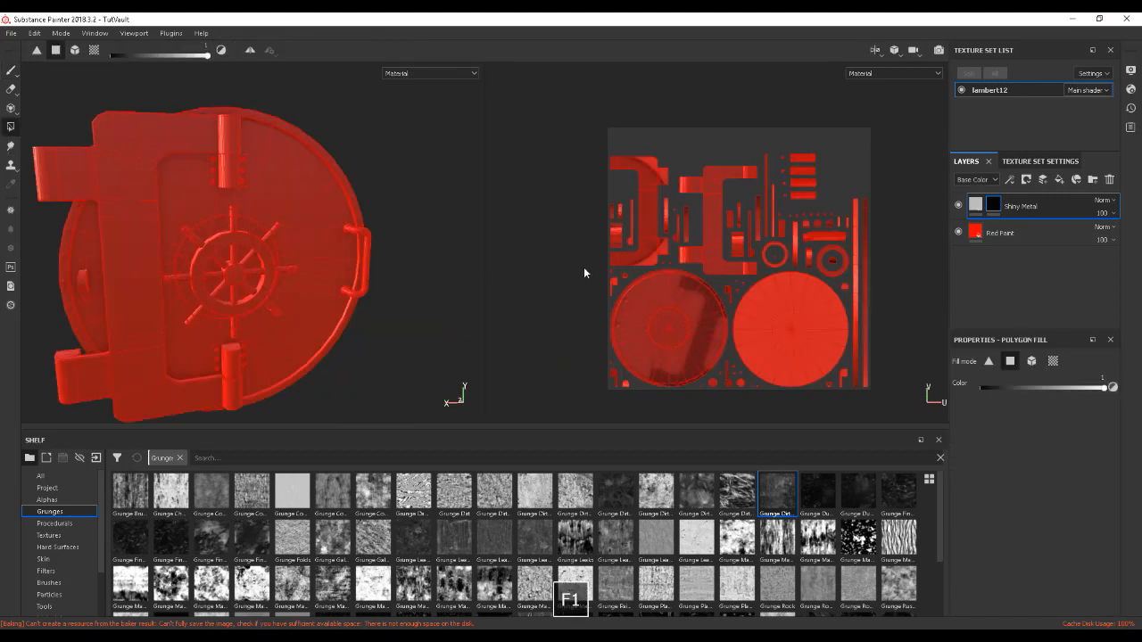
right_click_drag(371, 242, 390, 250, "alt")
middle_click_drag(365, 241, 468, 268, "alt")
right_click_drag(420, 270, 463, 296, "alt")
middle_click_drag(373, 266, 480, 312, "alt")
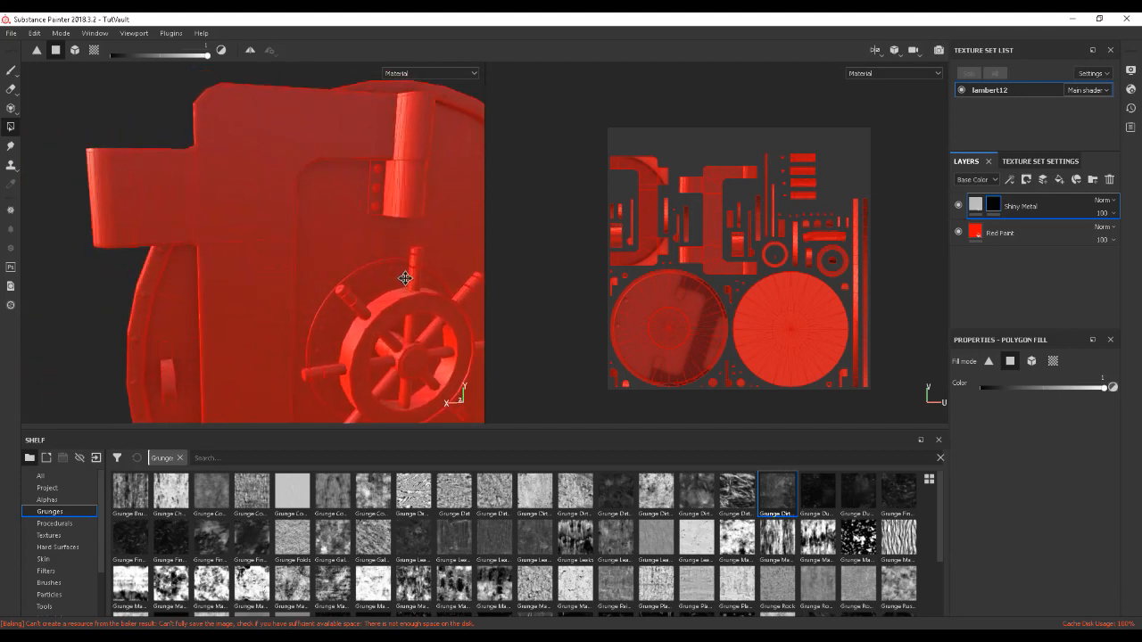
mouse_move(319, 247)
right_mouse_down("alt")
mouse_move(372, 260)
mouse_move(347, 239)
mouse_move(375, 256)
right_mouse_up("alt")
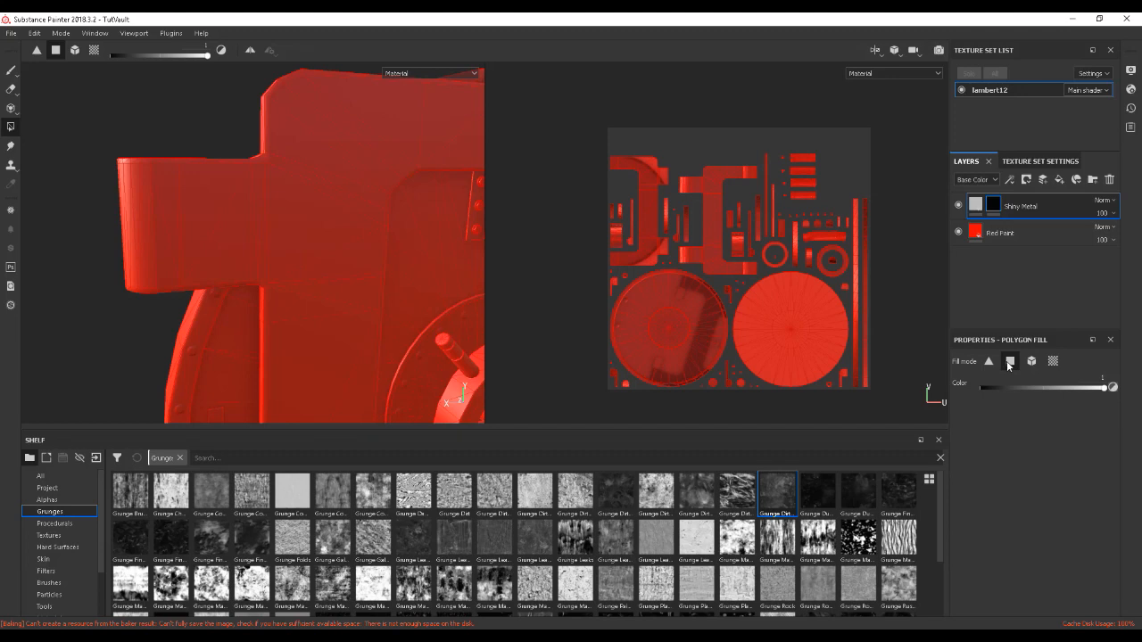
mouse_move(226, 232)
left_mouse_down()
mouse_move(213, 216)
mouse_move(107, 205)
left_mouse_up()
left_click_drag(234, 262, 359, 318, "alt")
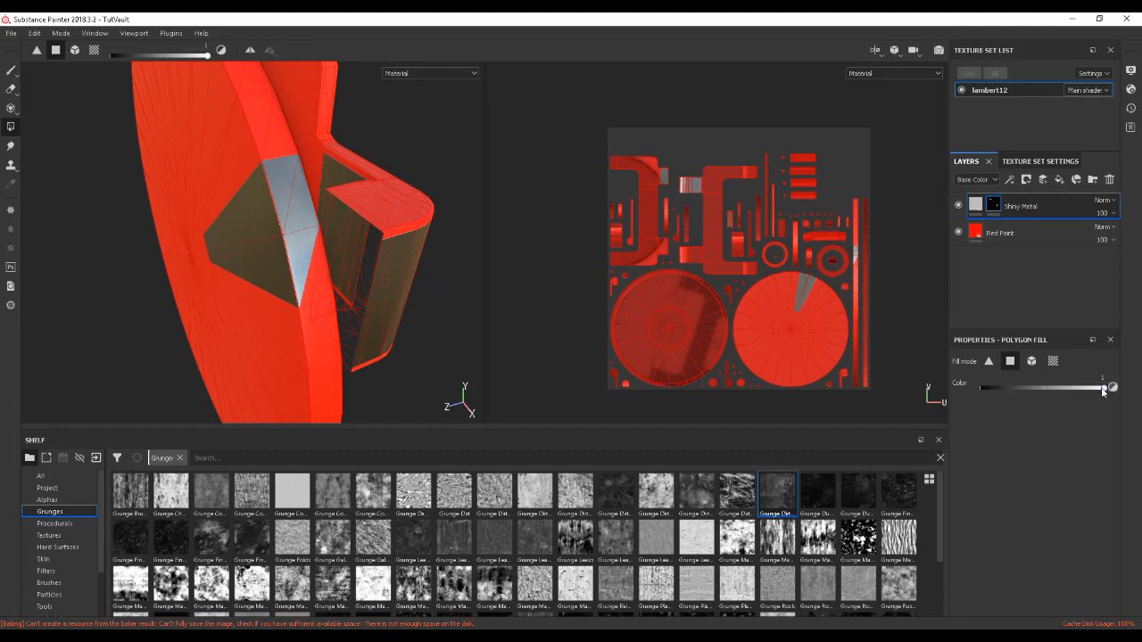
- Set the fill color to 0 and erase the stray metal faces from the door disc's back and outer rim
left_click_drag(1104, 390, 1095, 391)
left_click(301, 266)
left_click(270, 256)
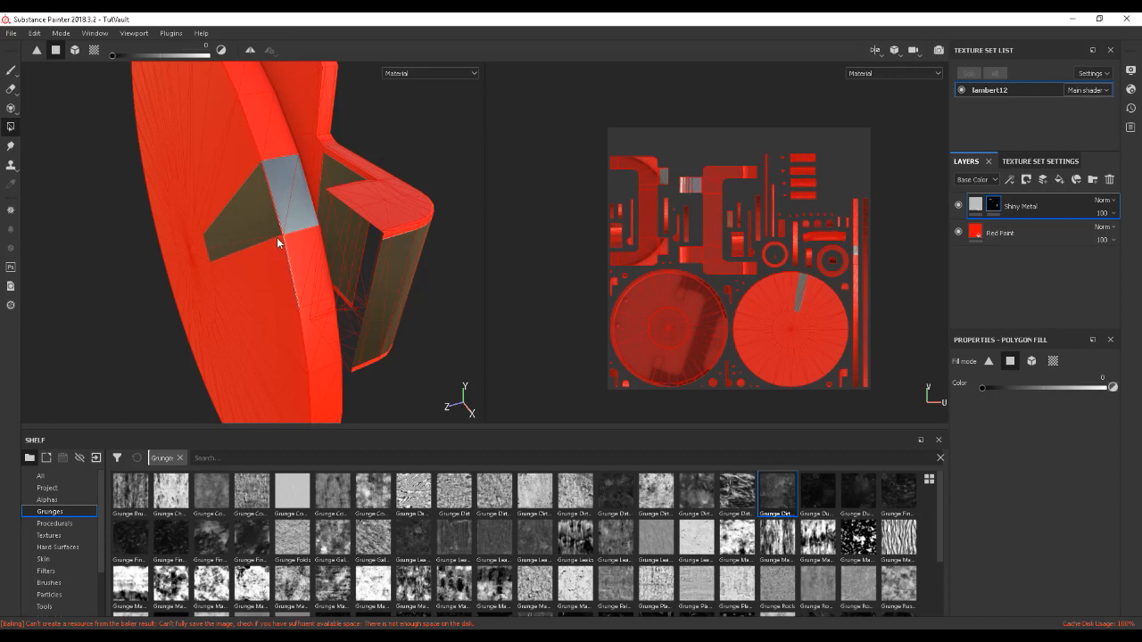
left_click(276, 234)
left_click(284, 227)
left_click(292, 227)
left_click_drag(396, 266, 253, 242, "alt")
- Erase the metal from the back of the upper hinge arm, and clear the rest of the hinge frame with mesh fill
left_click_drag(321, 274, 535, 227, "alt")
left_click(241, 191)
left_click(185, 253)
left_click_drag(336, 260, 364, 276, "alt")
right_click_drag(335, 247, 333, 252, "alt")
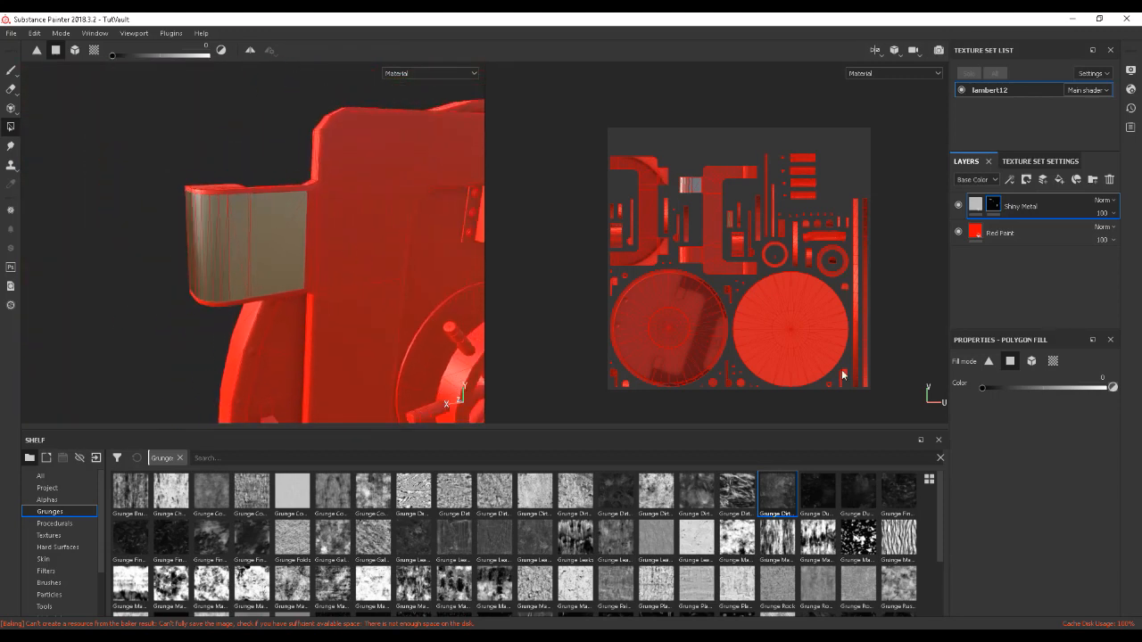
left_click(1032, 361)
left_click_drag(342, 224, 264, 204, "alt")
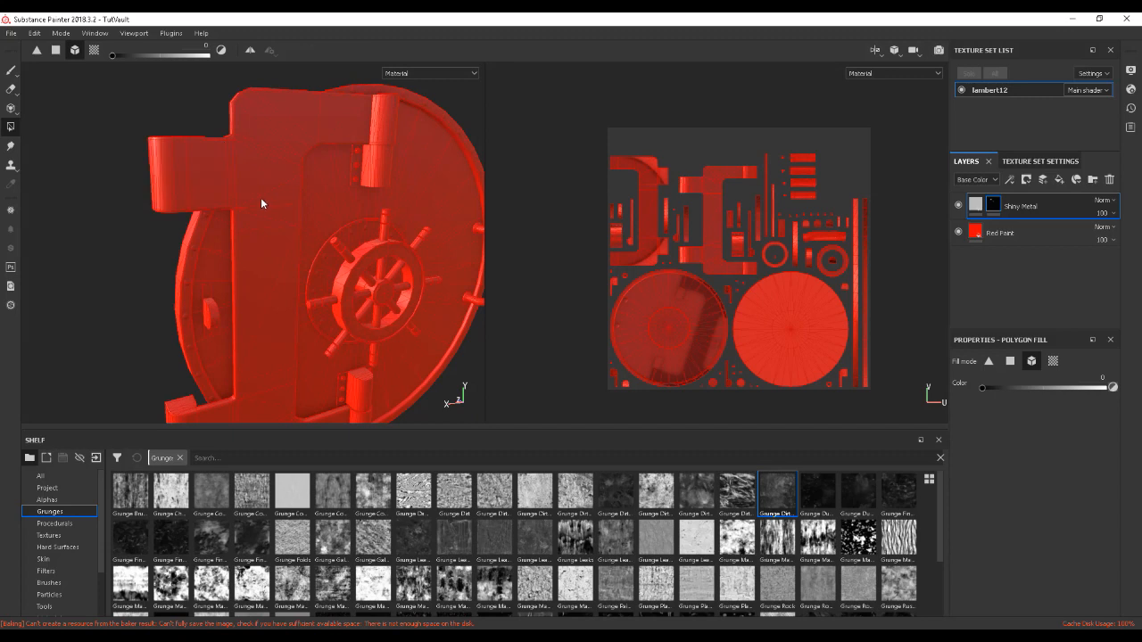
- Set the fill color to 1 and mask in the whole hinge frame and the wheel rim with mesh fill
left_click_drag(982, 388, 1104, 387)
left_click(256, 192)
mouse_move(369, 259)
left_mouse_down("alt")
mouse_move(400, 274)
mouse_move(357, 287)
mouse_move(247, 265)
mouse_move(295, 250)
mouse_move(364, 271)
mouse_move(333, 221)
mouse_move(360, 268)
mouse_move(344, 281)
mouse_move(326, 277)
mouse_move(357, 279)
left_mouse_up("alt")
left_click(333, 221)
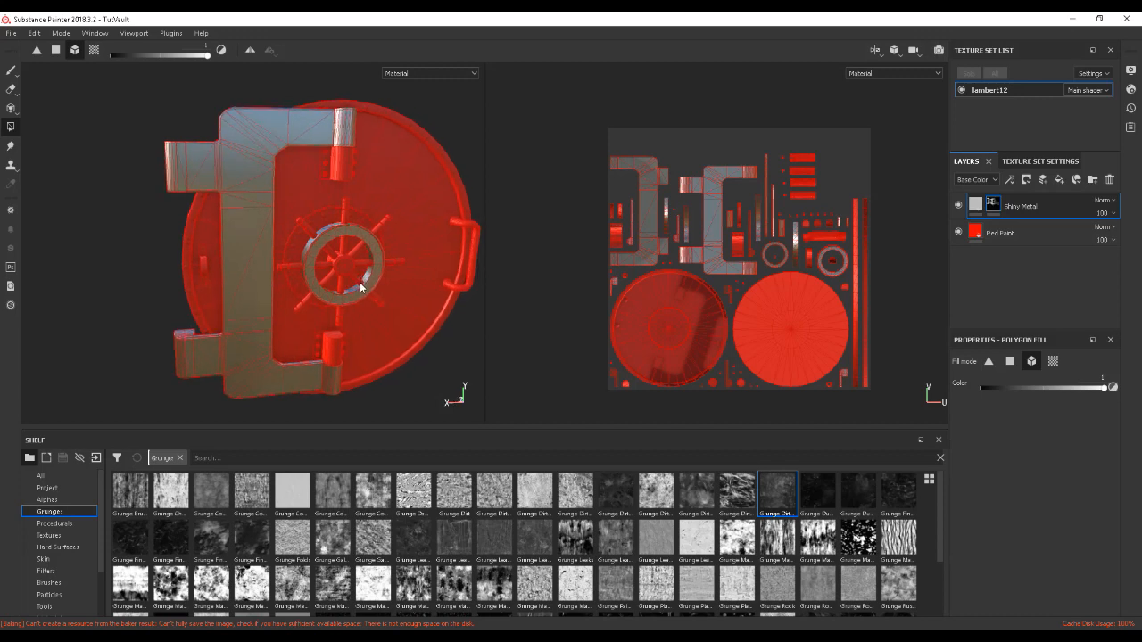
left_click_drag(450, 299, 428, 288, "alt")
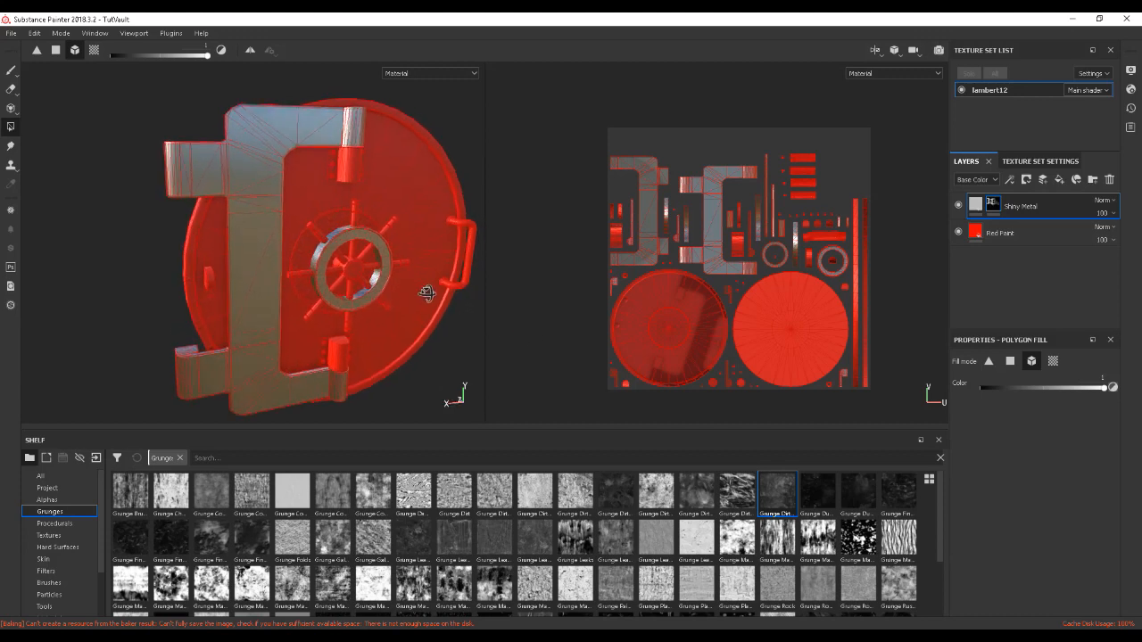
- Switch to UV chunk fill and fill the door's front disc island in the UV view
left_click(1055, 363)
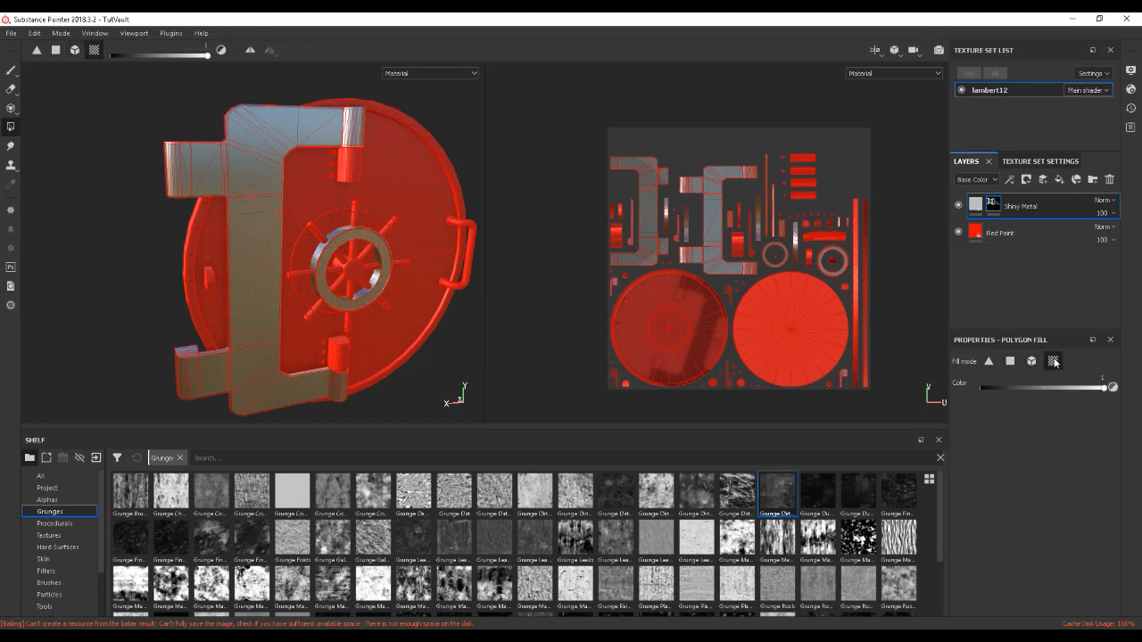
mouse_move(309, 294)
left_mouse_down("alt")
mouse_move(504, 286)
mouse_move(327, 290)
mouse_move(304, 280)
left_mouse_up("alt")
right_click_drag(305, 280, 562, 335, "alt")
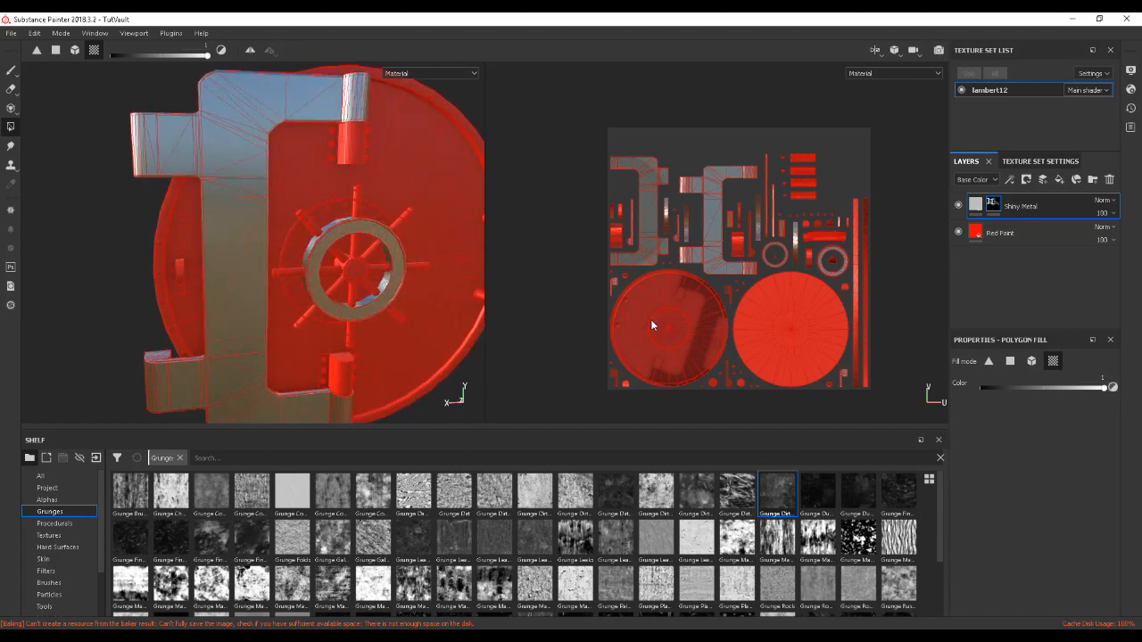
left_click_drag(571, 311, 458, 315, "alt")
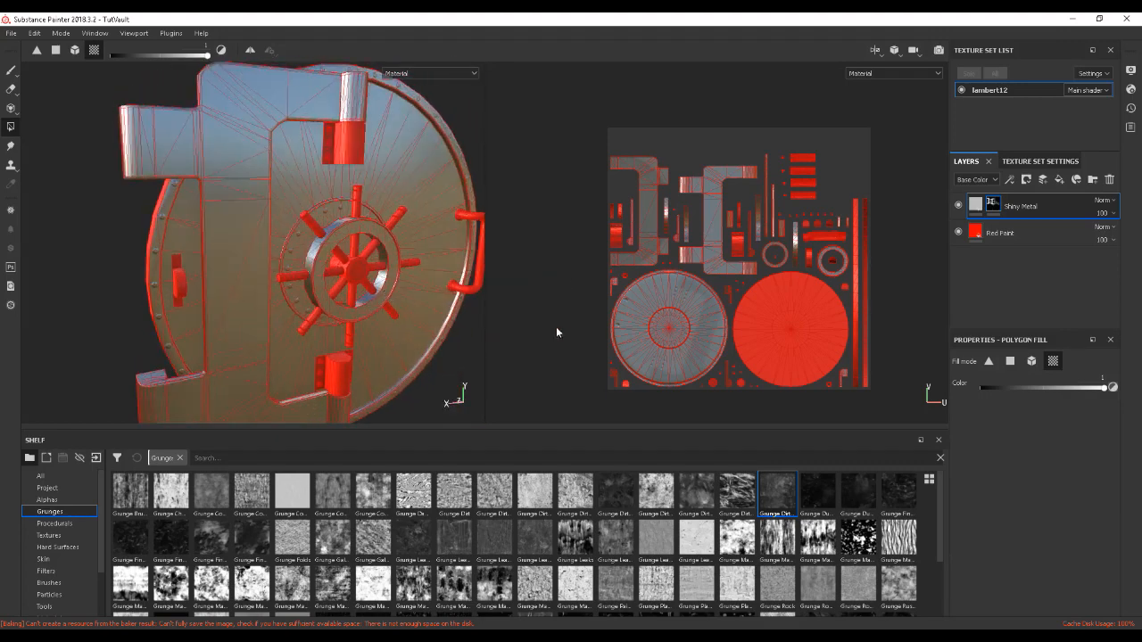
- Examine the filled parts on the door and the UV layout, and inspect Shiny Metal's mask on its own
right_click_drag(709, 325, 740, 331, "alt")
middle_click_drag(774, 334, 757, 334, "alt")
mouse_move(786, 336)
right_mouse_down("alt")
mouse_move(774, 327)
mouse_move(785, 327)
right_mouse_up("alt")
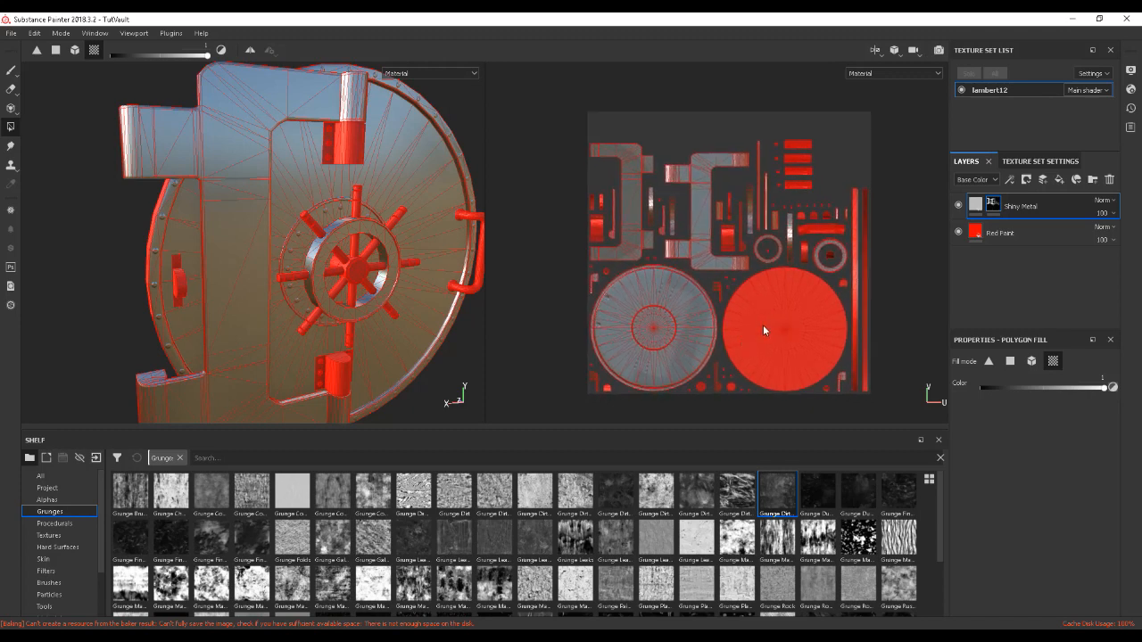
left_click_drag(372, 252, 350, 249, "alt")
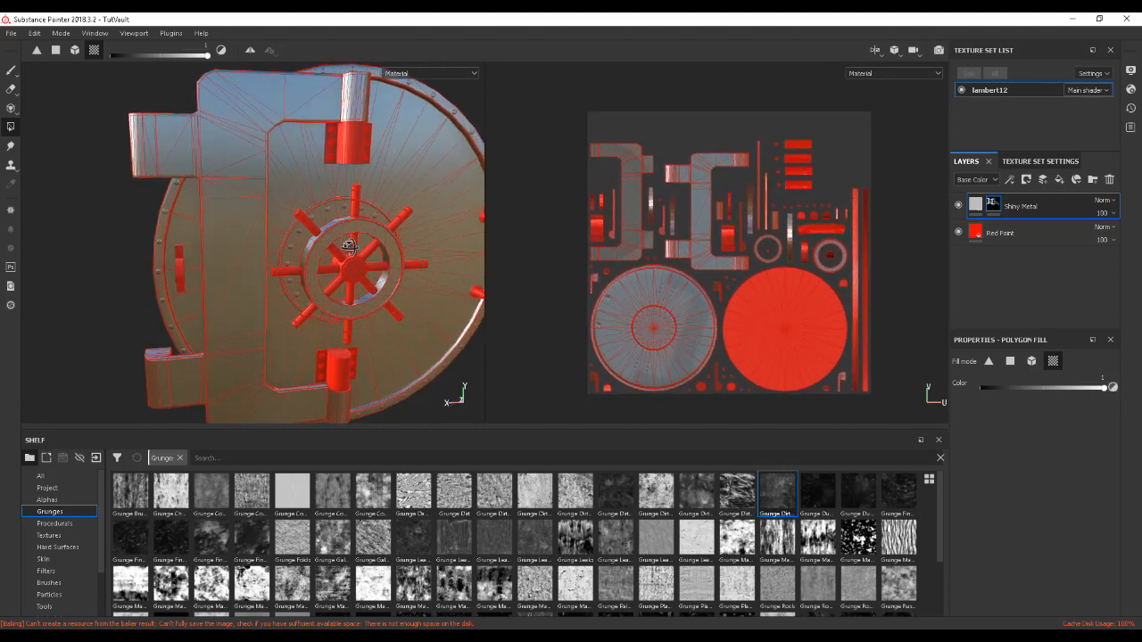
scroll(403, 272, "down", 2)
middle_click_drag(402, 272, 362, 257, "alt")
left_click_drag(362, 257, 366, 253, "alt")
middle_click_drag(409, 259, 366, 250, "alt")
mouse_move(367, 251)
left_mouse_down("alt")
mouse_move(394, 239)
mouse_move(362, 255)
mouse_move(374, 253)
left_mouse_up("alt")
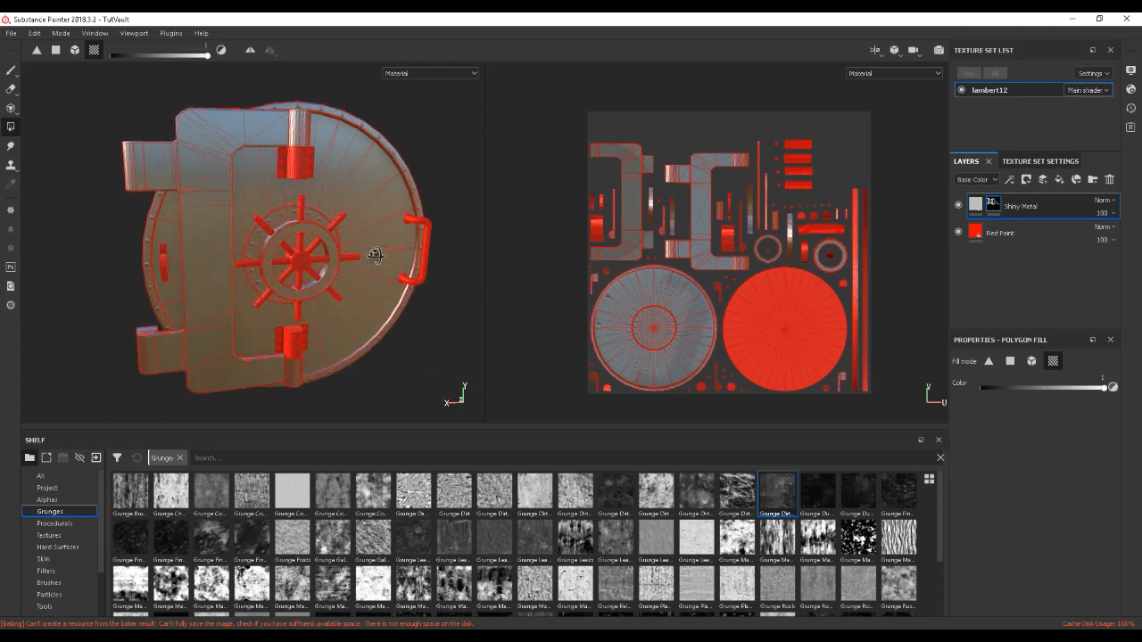
middle_click_drag(354, 255, 365, 255, "alt")
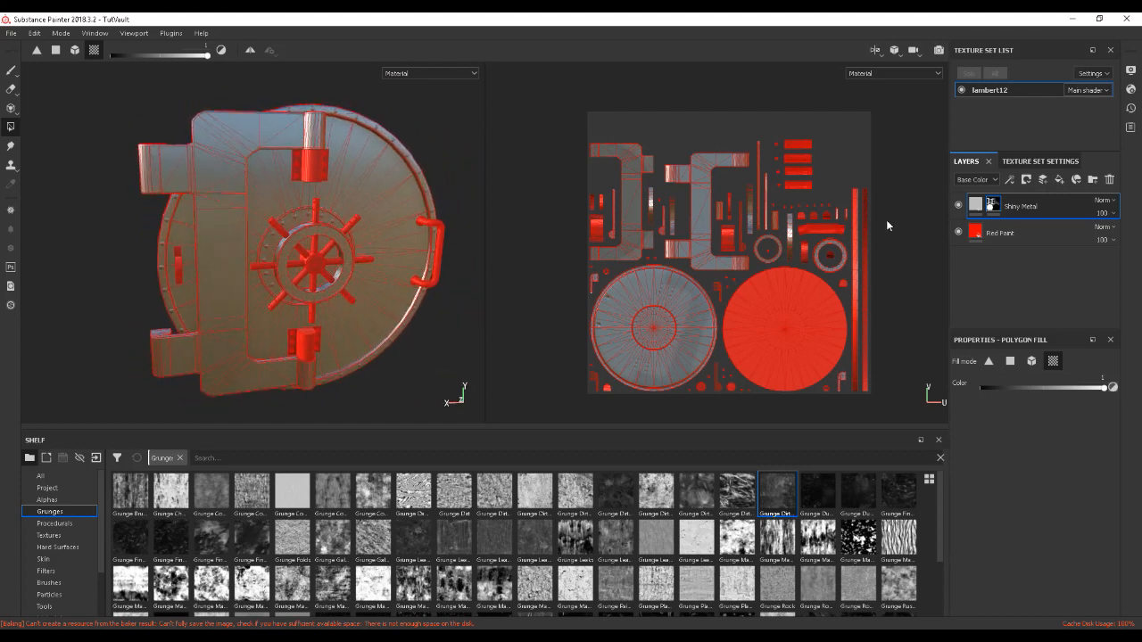
left_click(992, 205, "alt")
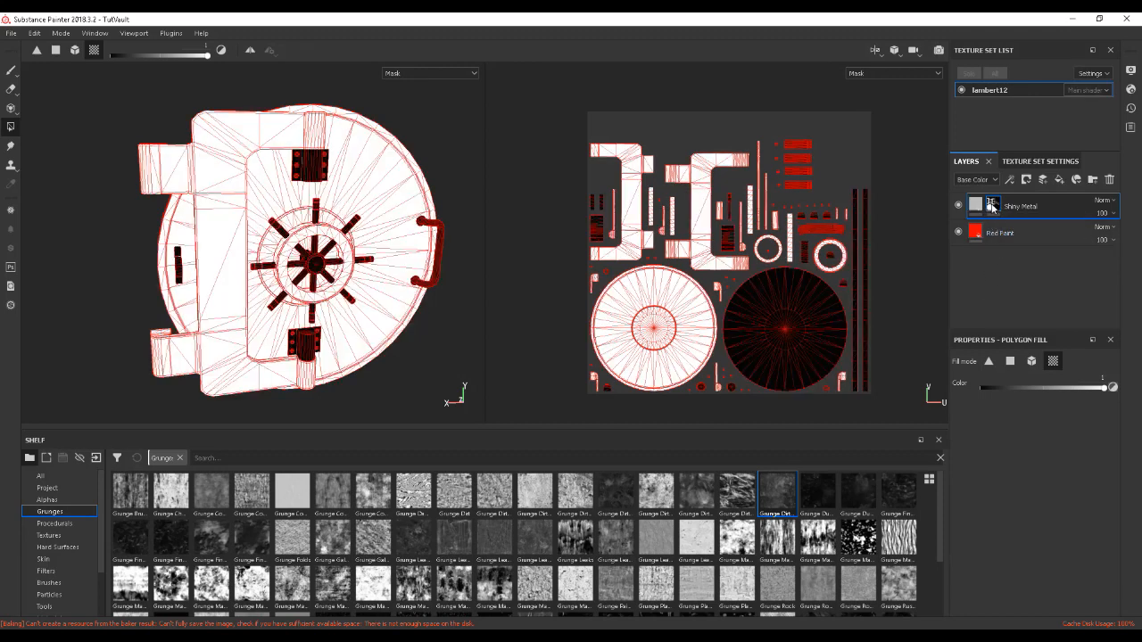
left_click(991, 206, "alt")
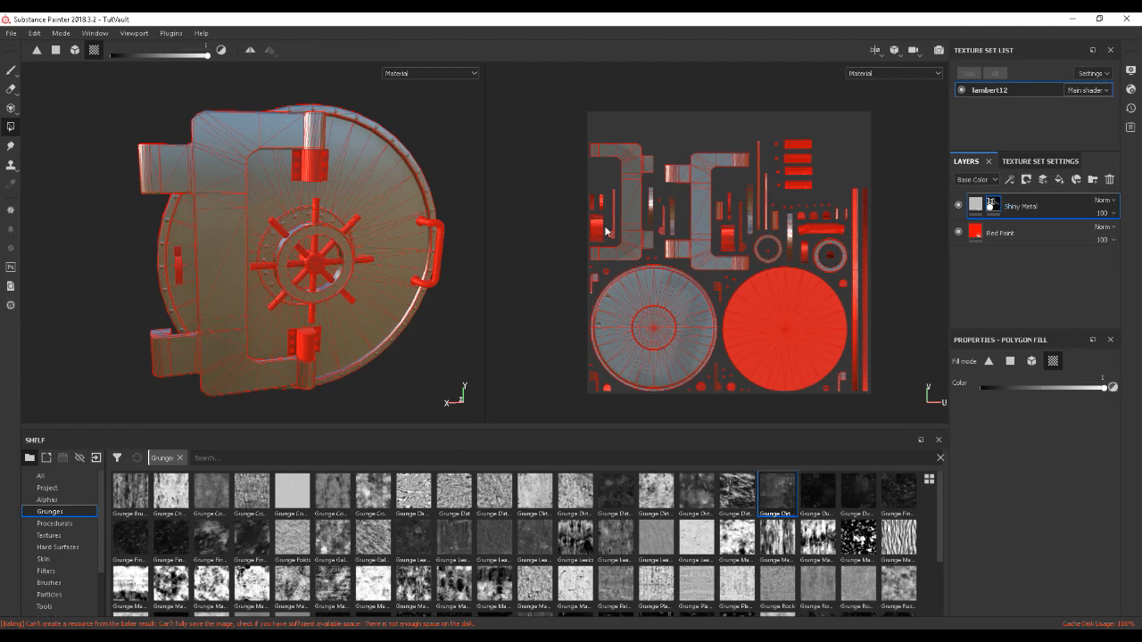
- Leave Polygon Fill for the Paint tool, add a fill effect to Shiny Metal's mask and set its grayscale value to 0
left_click(11, 71)
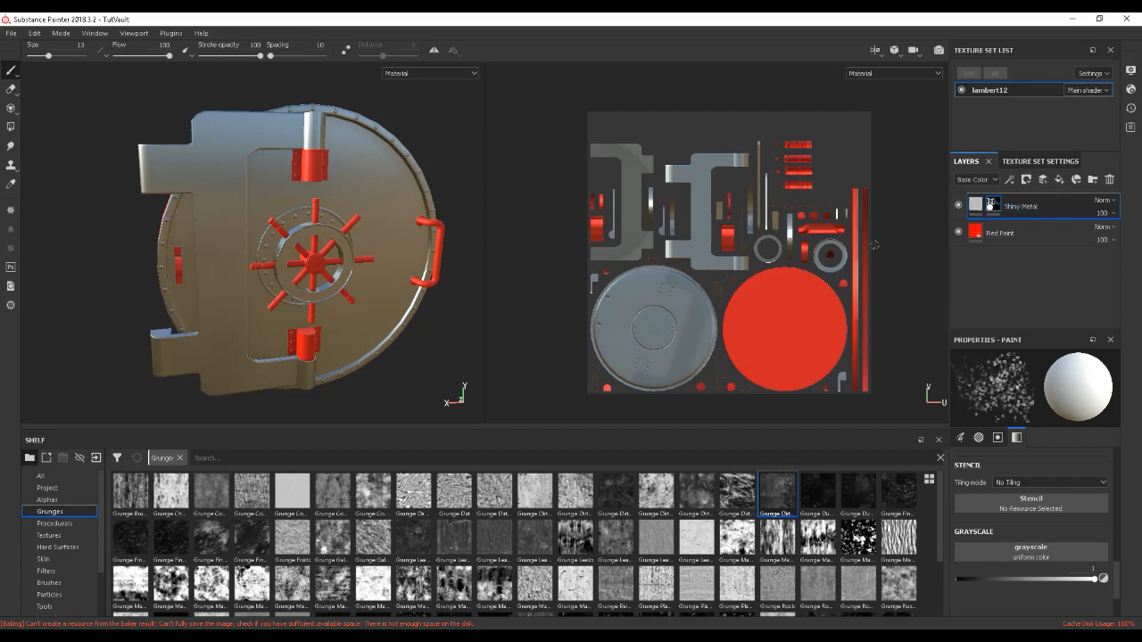
right_click(994, 207)
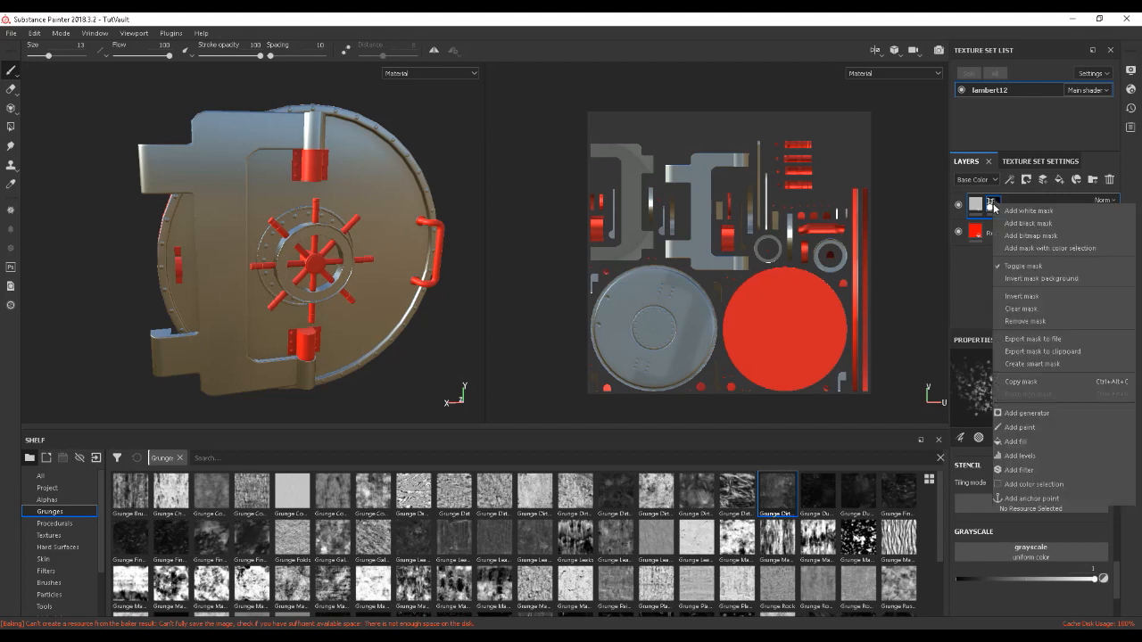
left_click(1035, 439)
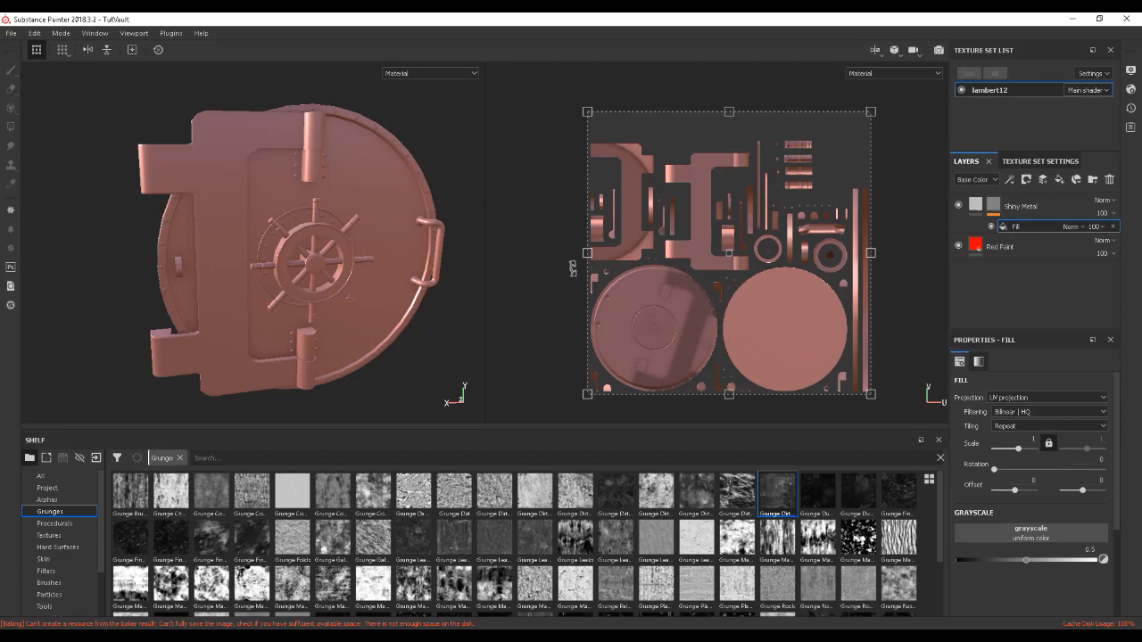
double_click(1045, 228)
left_click_drag(1029, 558, 941, 559)
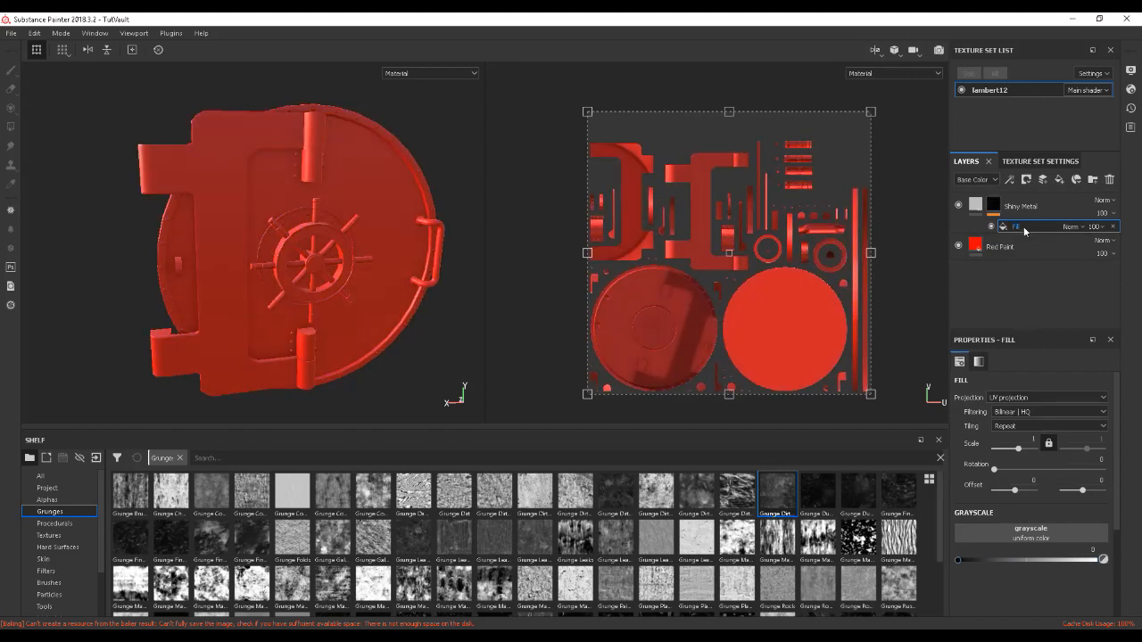
- Compare Shiny Metal with its mask fill hidden and shown, and assign Grunge Splashes Dusty to the fill's grayscale
left_click(990, 227)
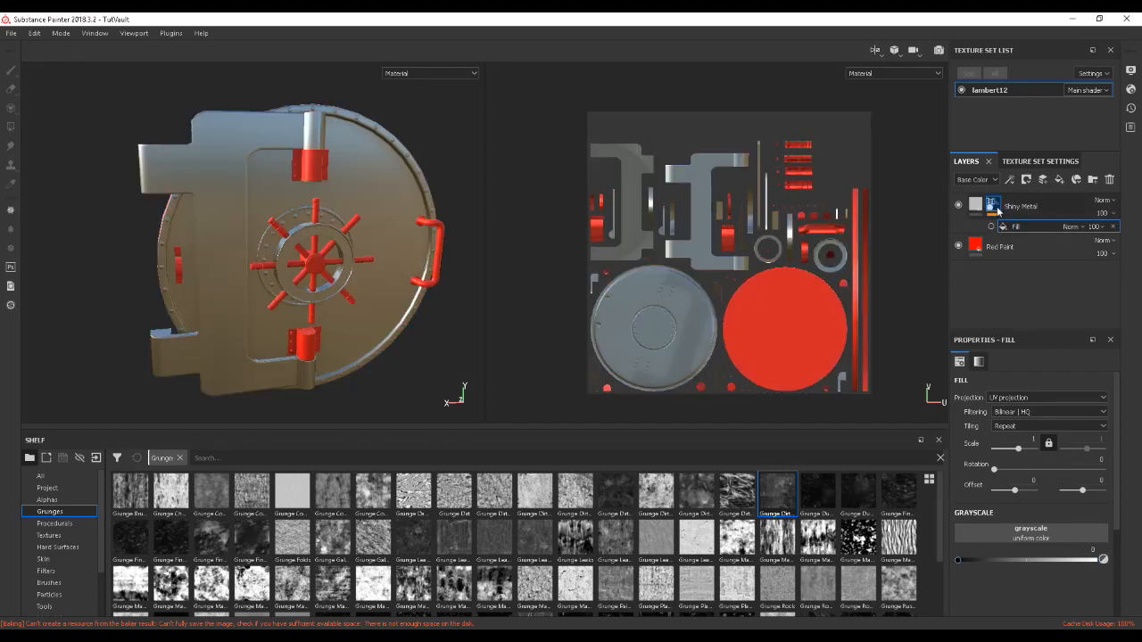
left_click(991, 227)
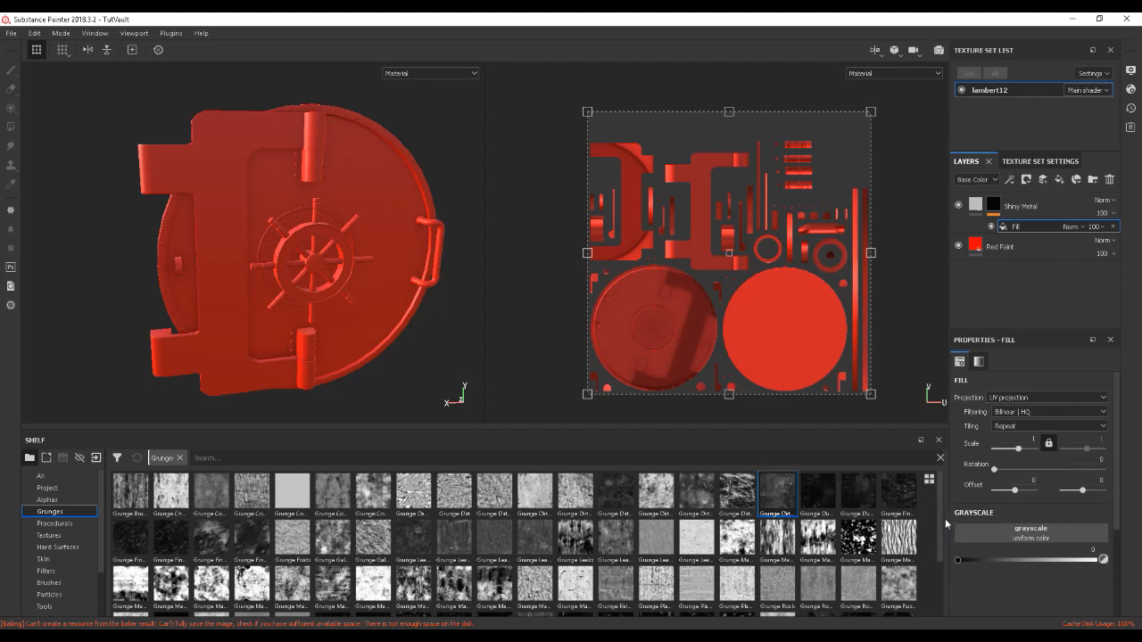
left_click_drag(940, 521, 934, 557)
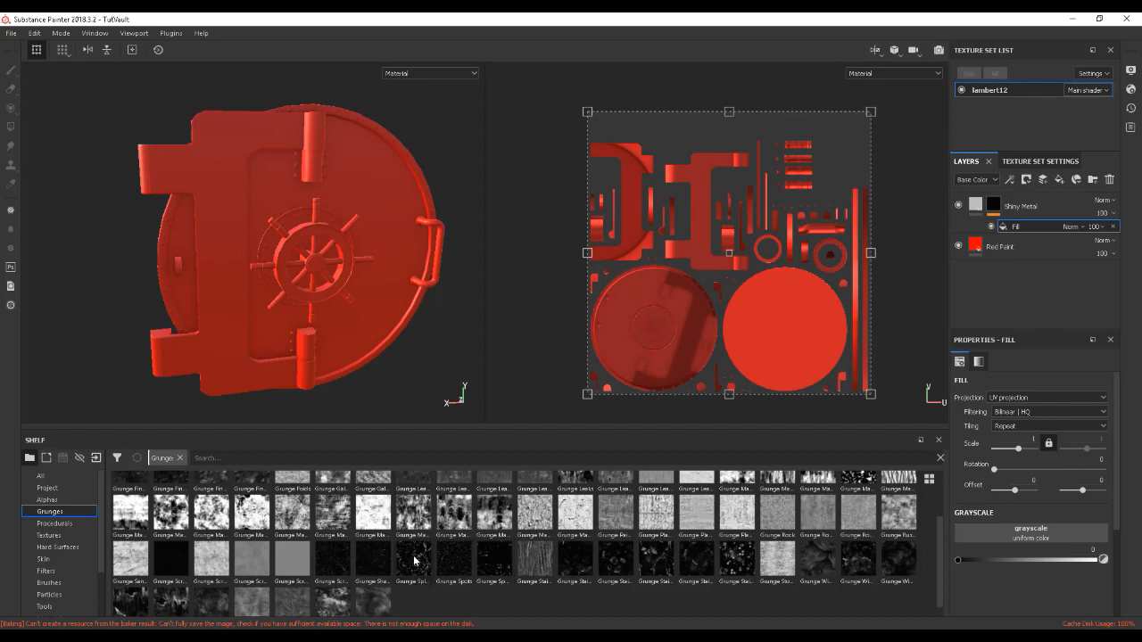
mouse_move(414, 561)
mouse_move(414, 560)
left_mouse_down()
mouse_move(927, 572)
mouse_move(1034, 539)
left_mouse_up()
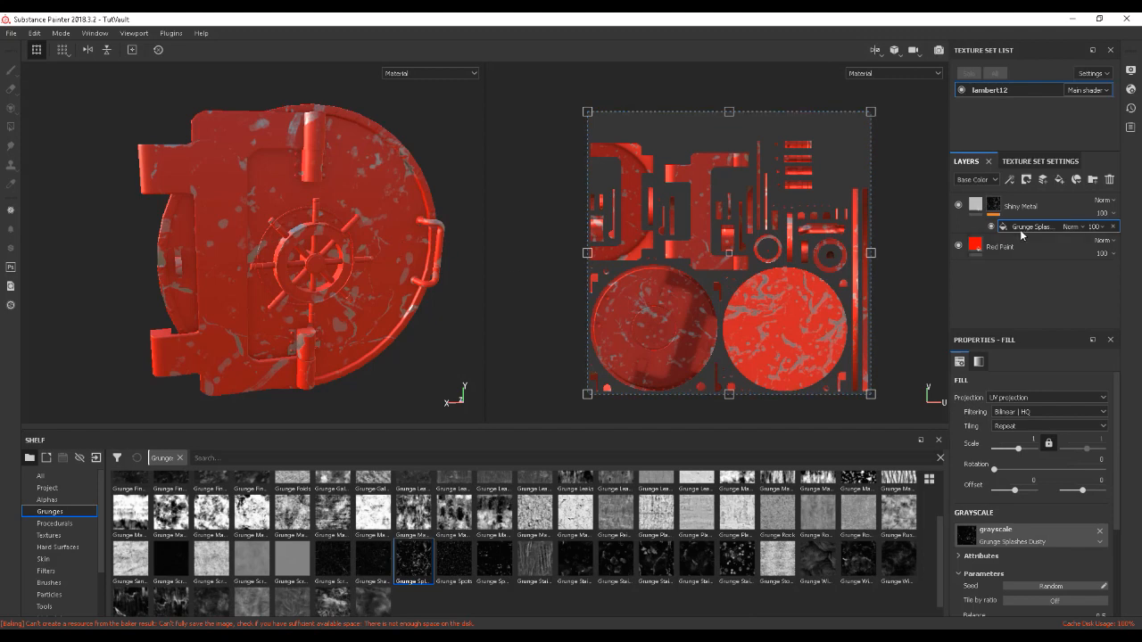
- Inspect Shiny Metal's mask with the grunge fill shown and hidden, comparing the mask view with the material view
left_click(993, 204, "alt")
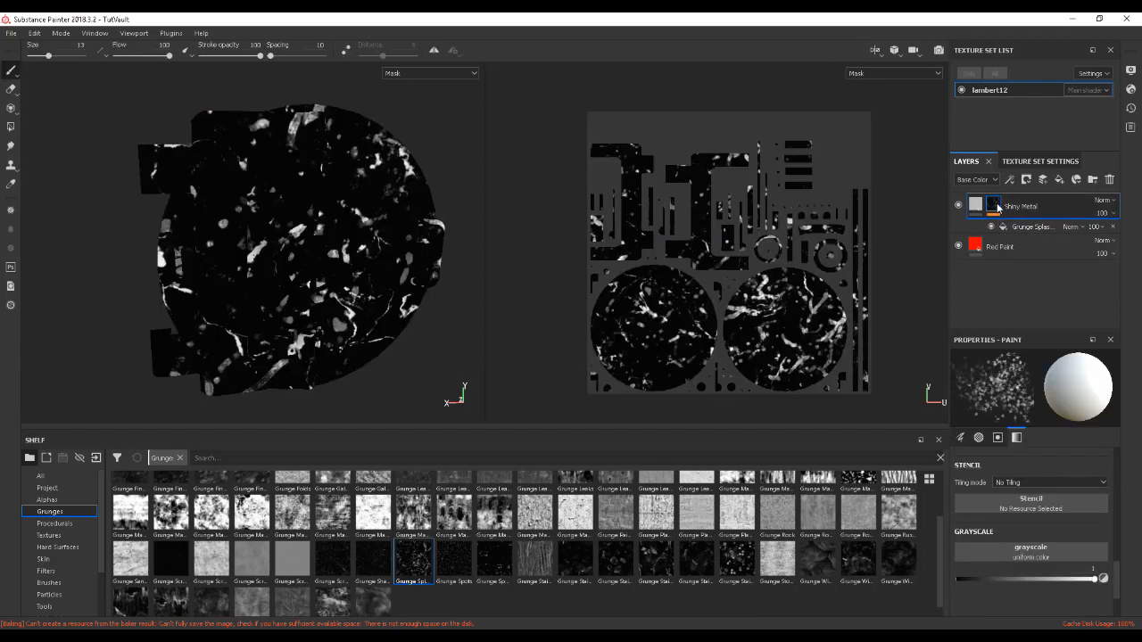
mouse_move(998, 208)
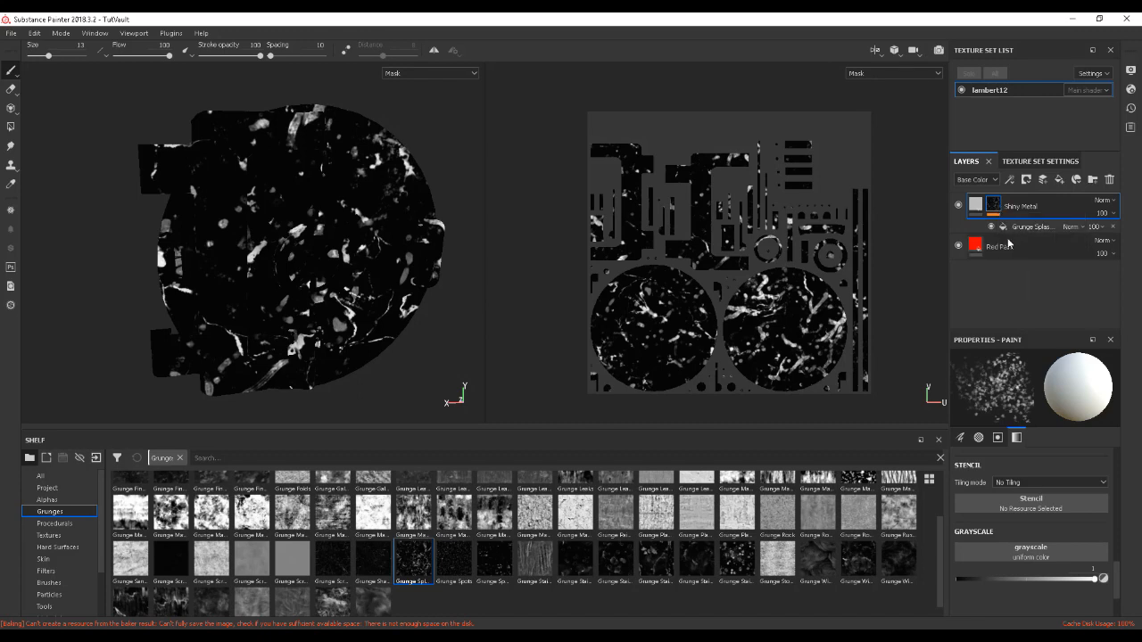
left_click(1031, 229)
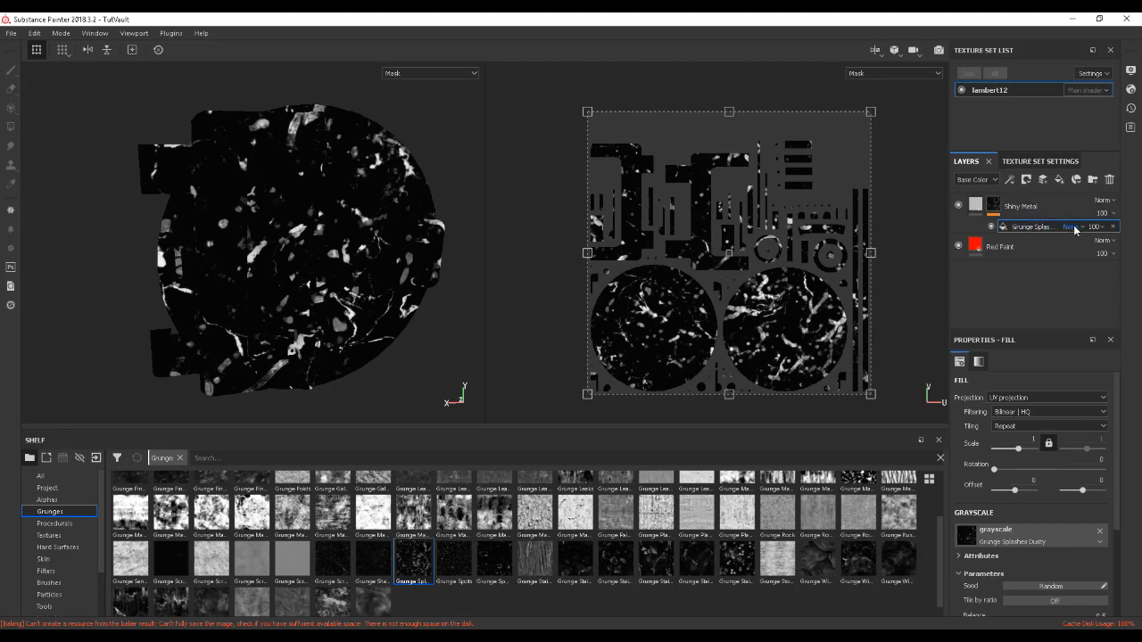
left_click(992, 206)
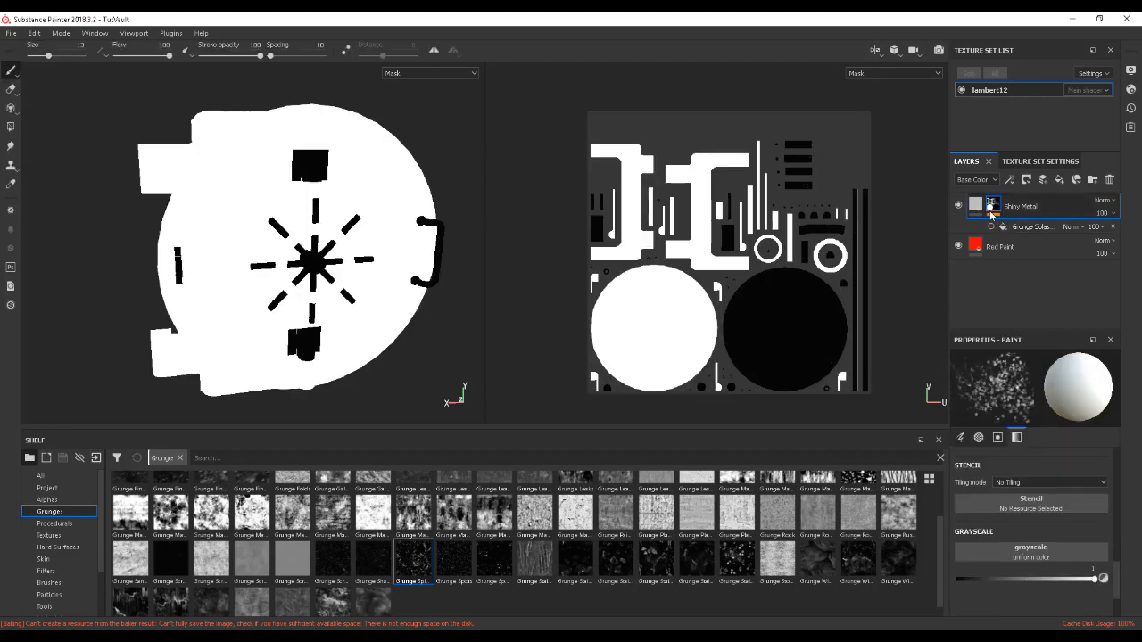
left_click(992, 210)
left_click(993, 207)
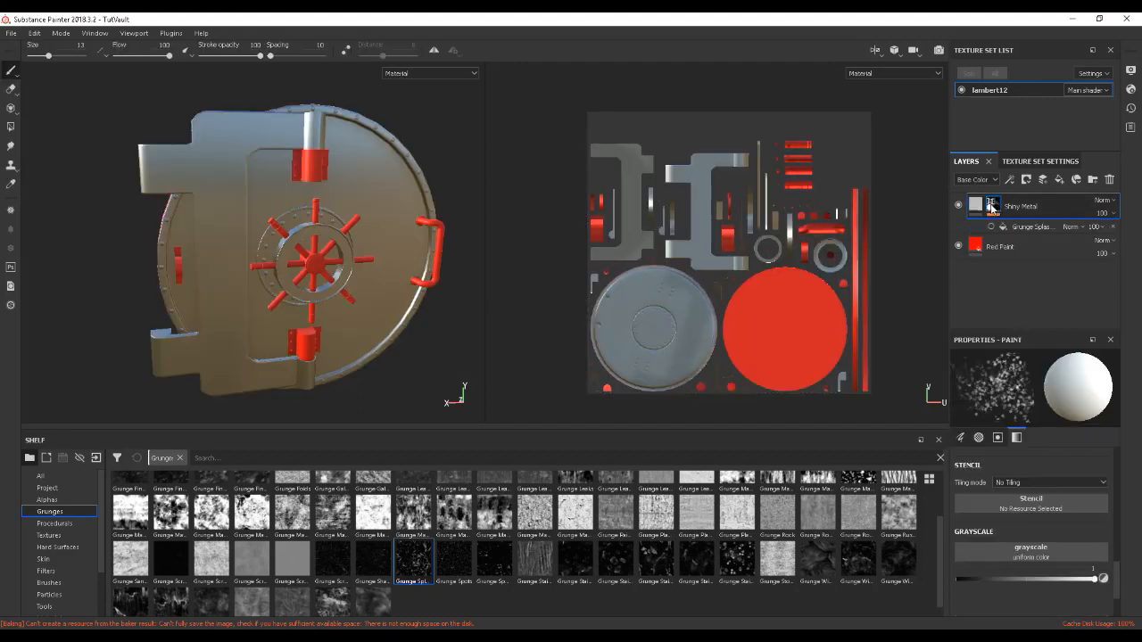
mouse_move(390, 258)
left_mouse_down("alt")
mouse_move(366, 256)
mouse_move(389, 257)
left_mouse_up("alt")
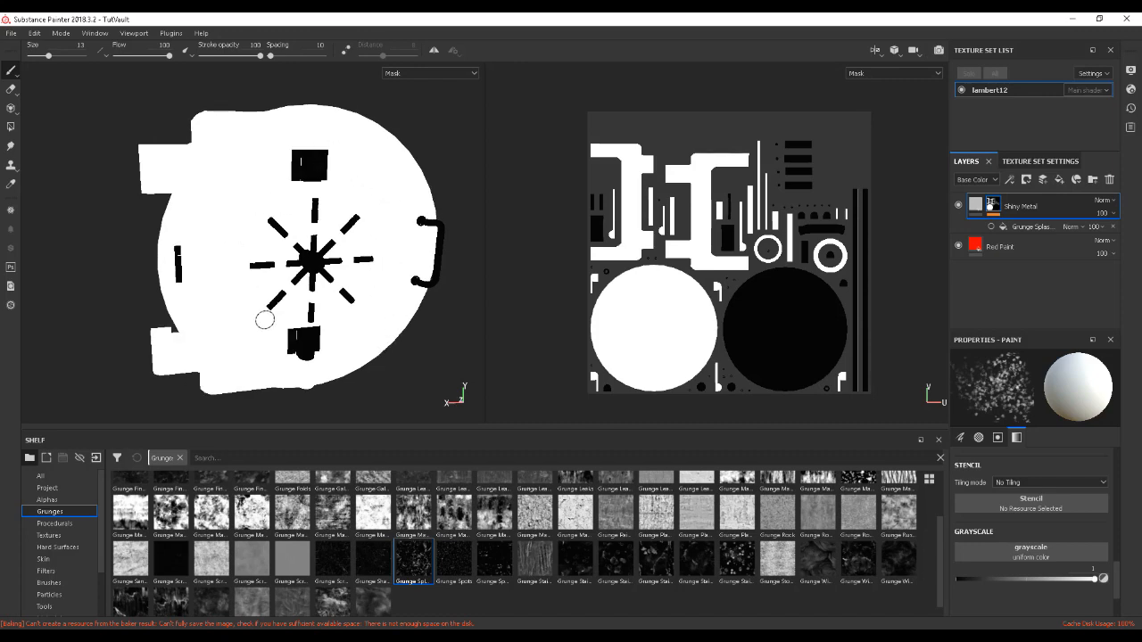
left_click(976, 205)
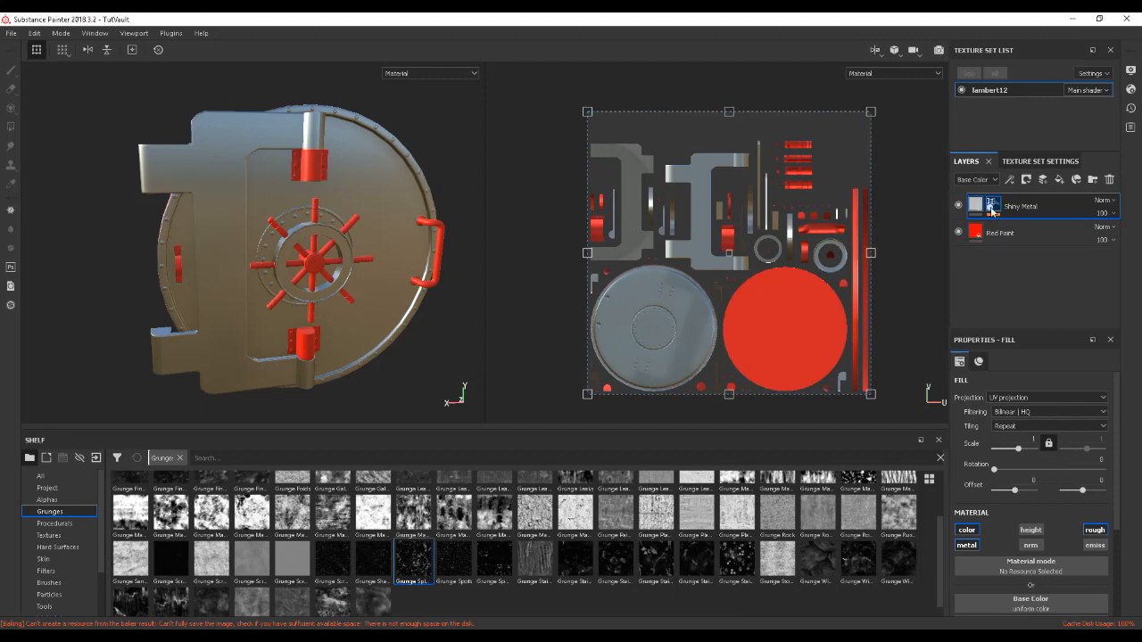
left_click(992, 205)
left_click(976, 207)
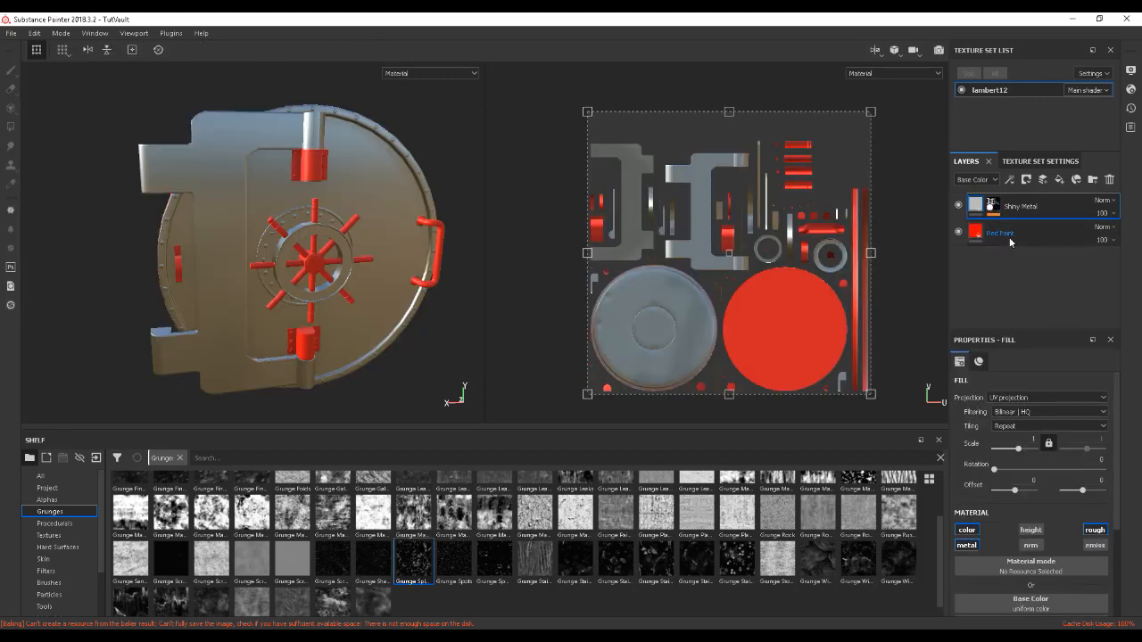
left_click(992, 207)
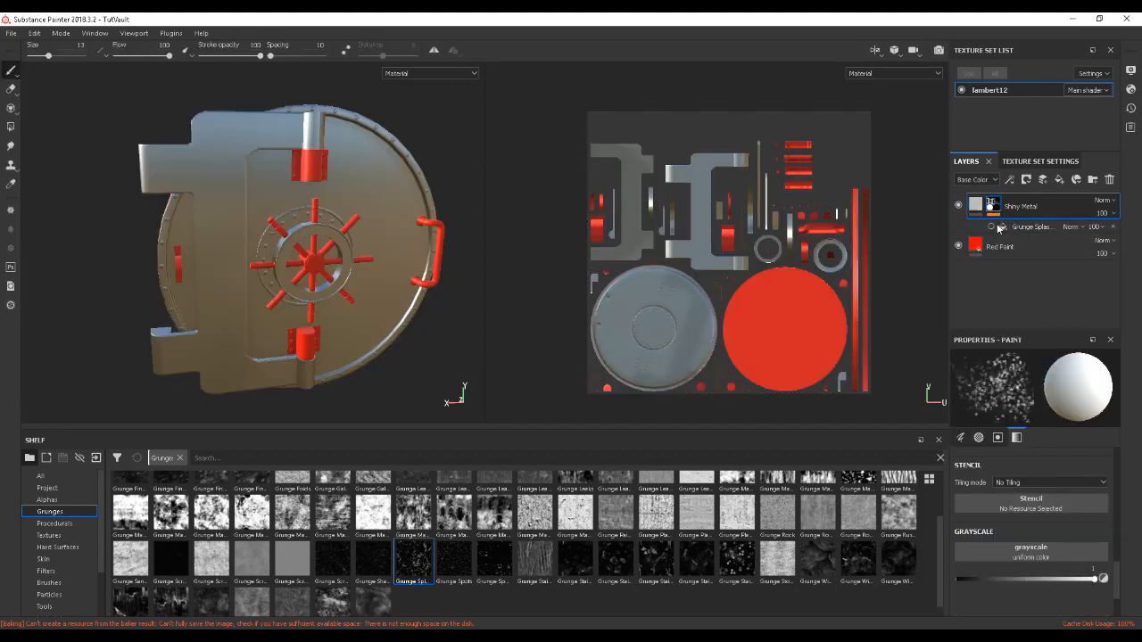
- Set the grunge fill's blend mode to Screen and examine the hinges and wheel up close
left_click(1032, 228)
left_click(1073, 226)
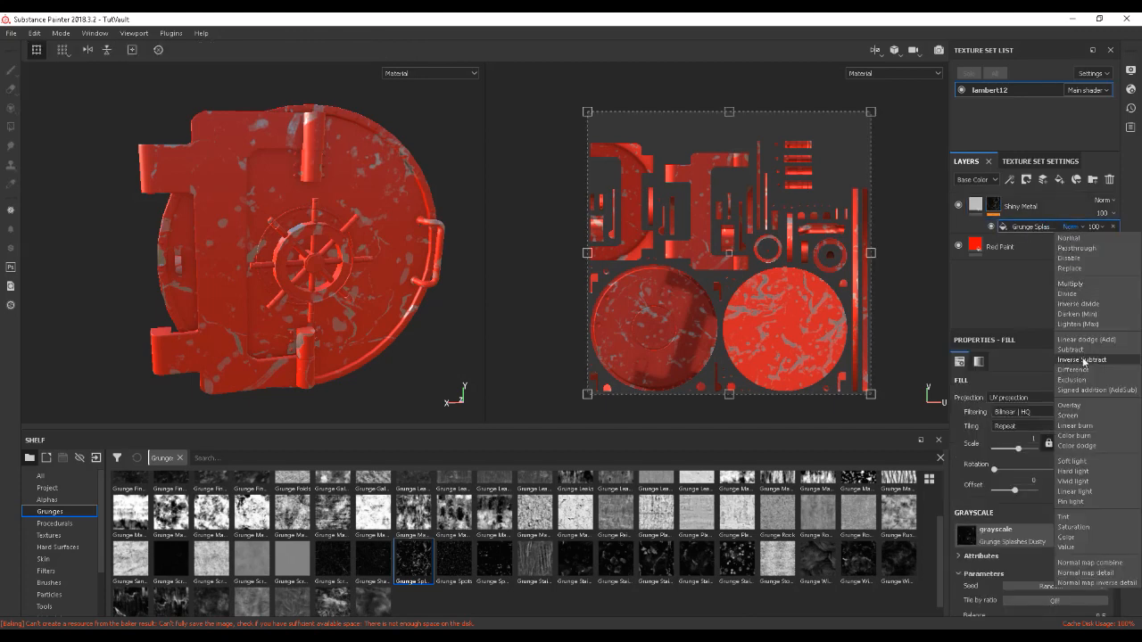
left_click(1085, 415)
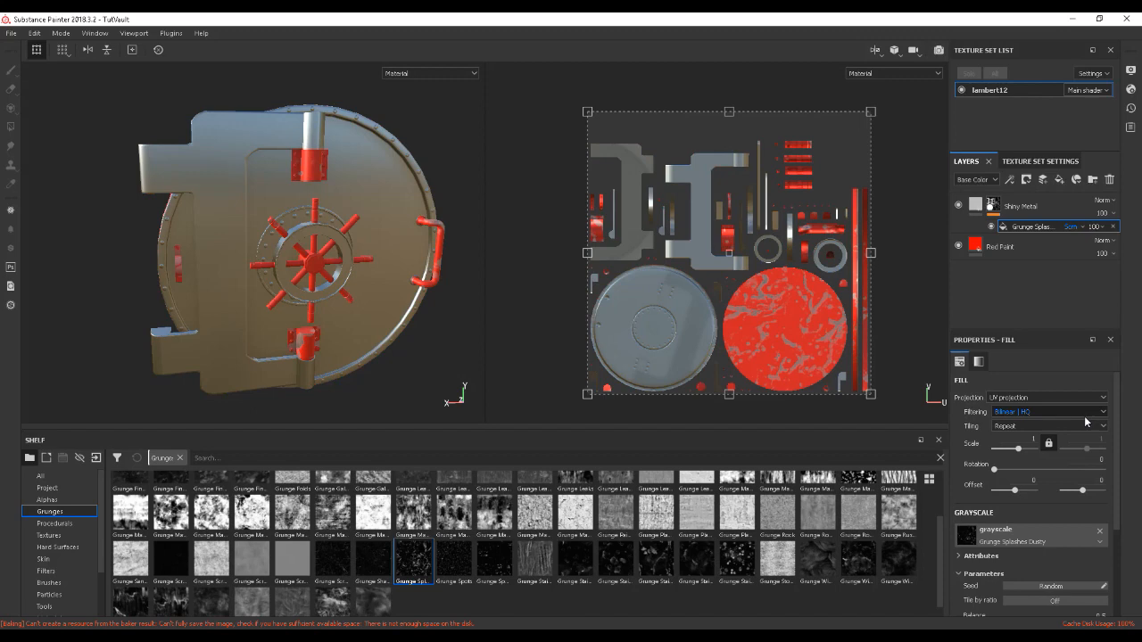
left_click_drag(458, 260, 439, 252, "alt")
right_click_drag(439, 252, 598, 316, "alt")
left_click_drag(324, 218, 453, 247, "alt")
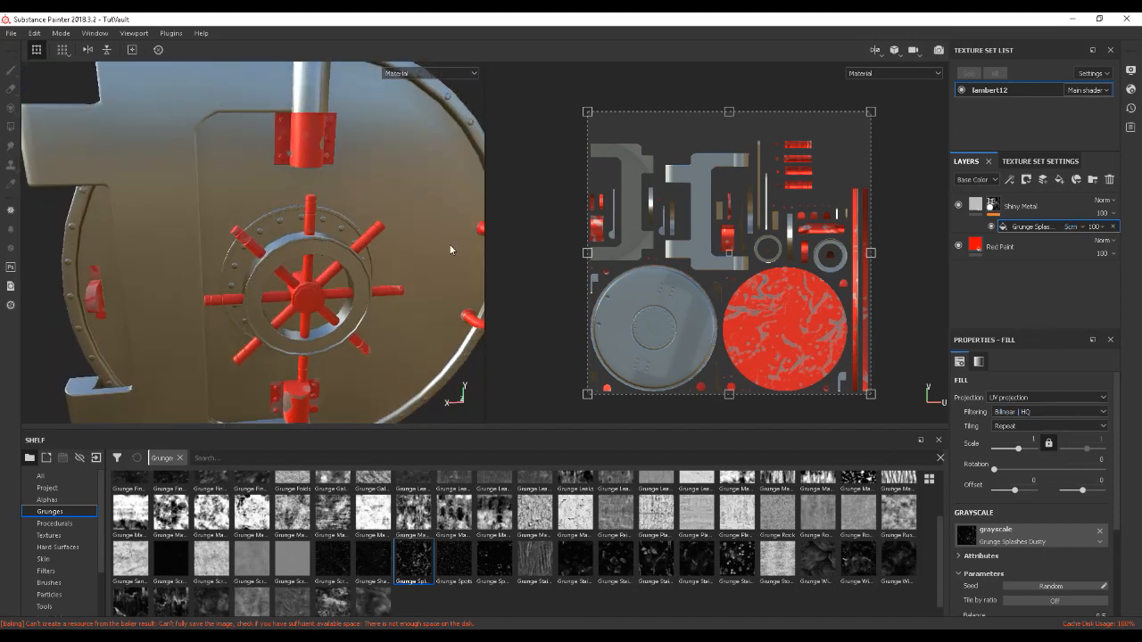
- Change the grunge fill's blend mode to Multiply and check Shiny Metal's mask on its own
left_click(1071, 227)
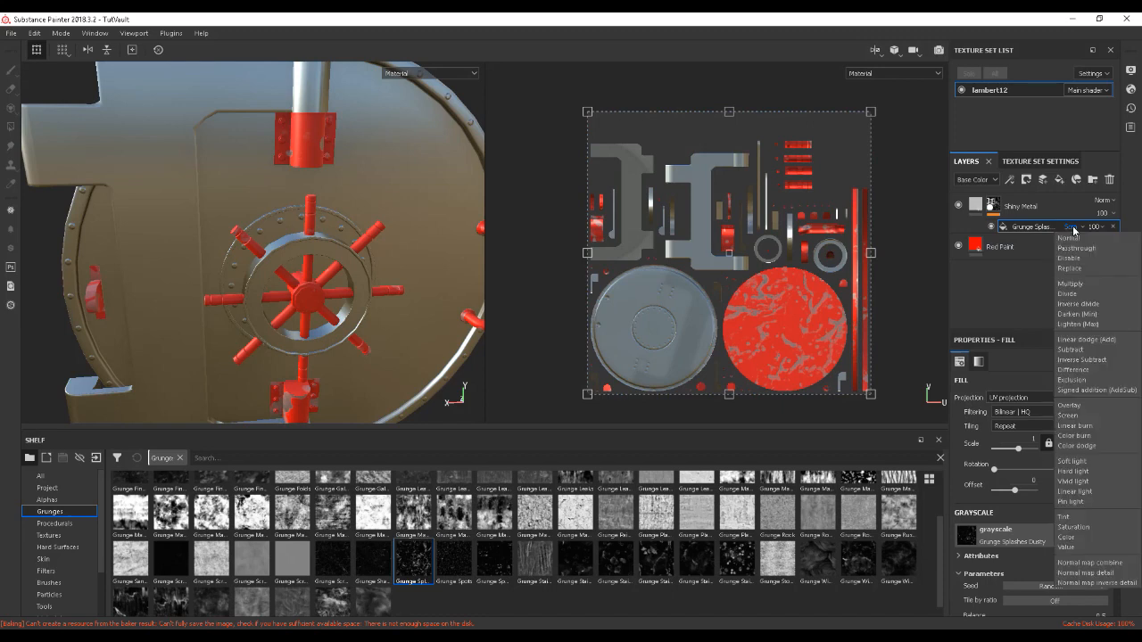
left_click(1074, 284)
mouse_move(378, 261)
left_mouse_down("alt")
mouse_move(406, 246)
mouse_move(333, 219)
mouse_move(361, 252)
mouse_move(344, 236)
left_mouse_up("alt")
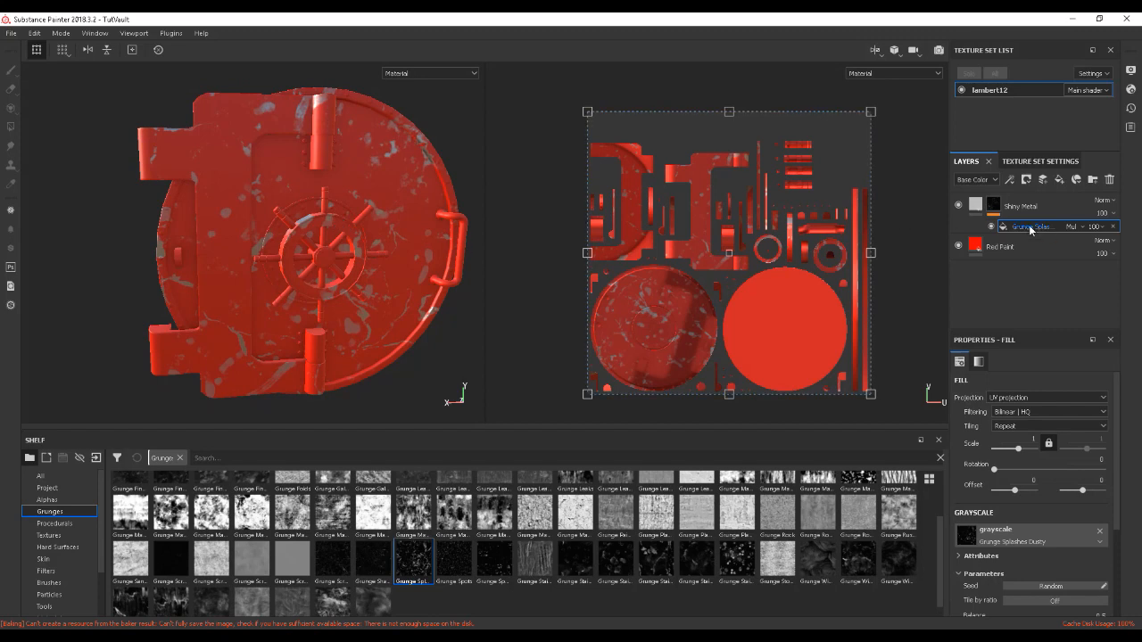
left_click(993, 206, "alt")
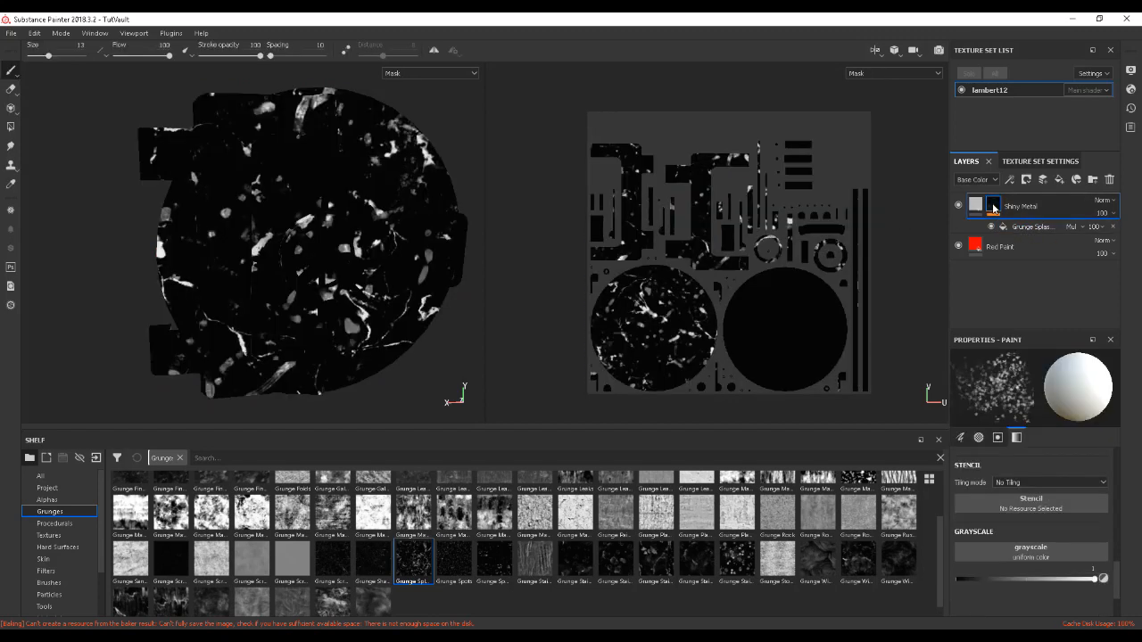
left_click_drag(453, 210, 357, 220, "alt")
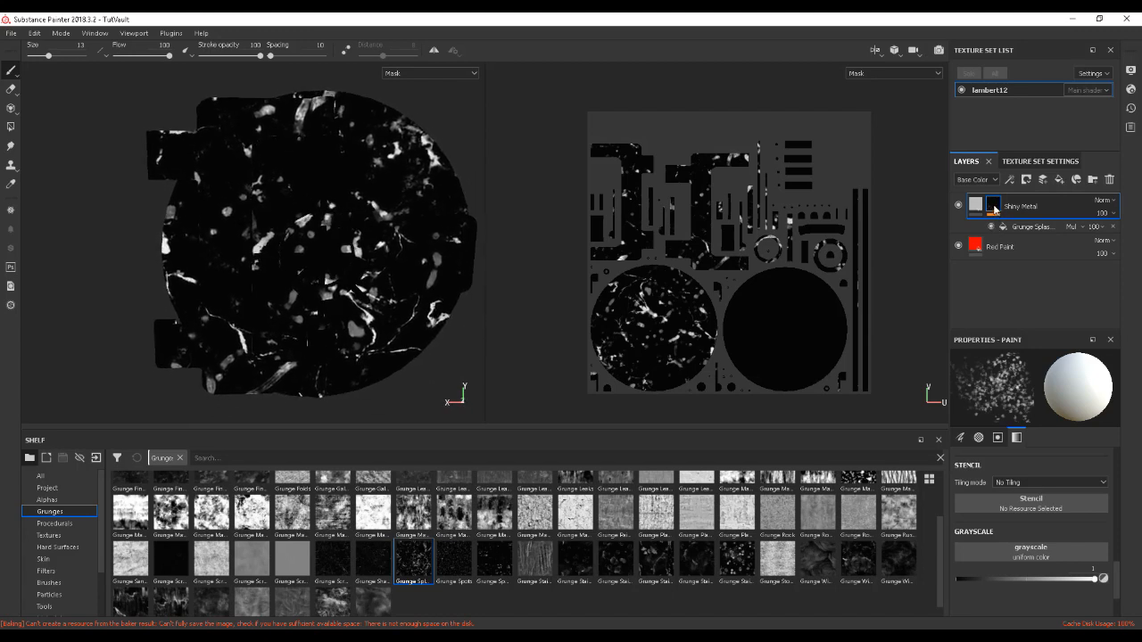
- Reset the grunge fill to Normal and cycle through its blend modes, settling on Subtract
left_click(1021, 226)
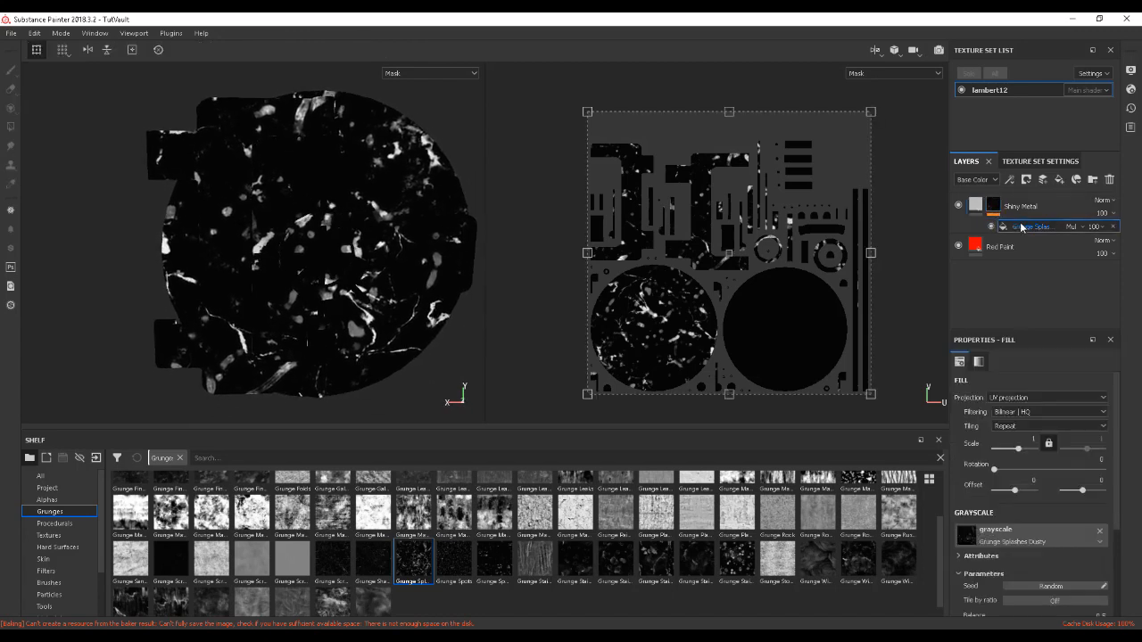
left_click(1075, 227)
left_click(1079, 238)
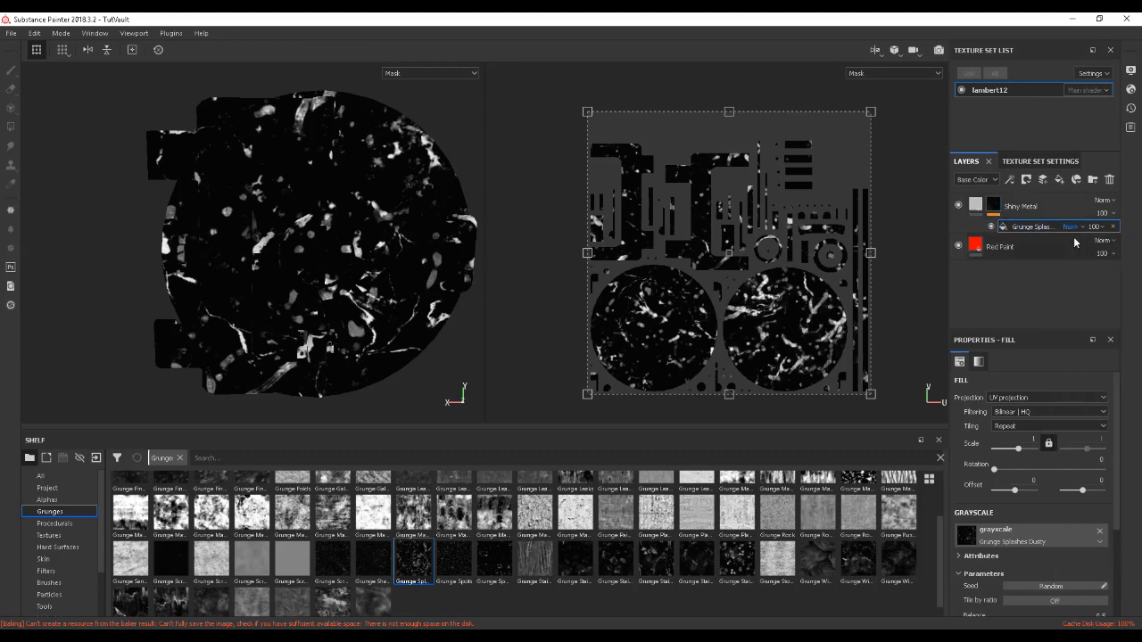
key("Down")
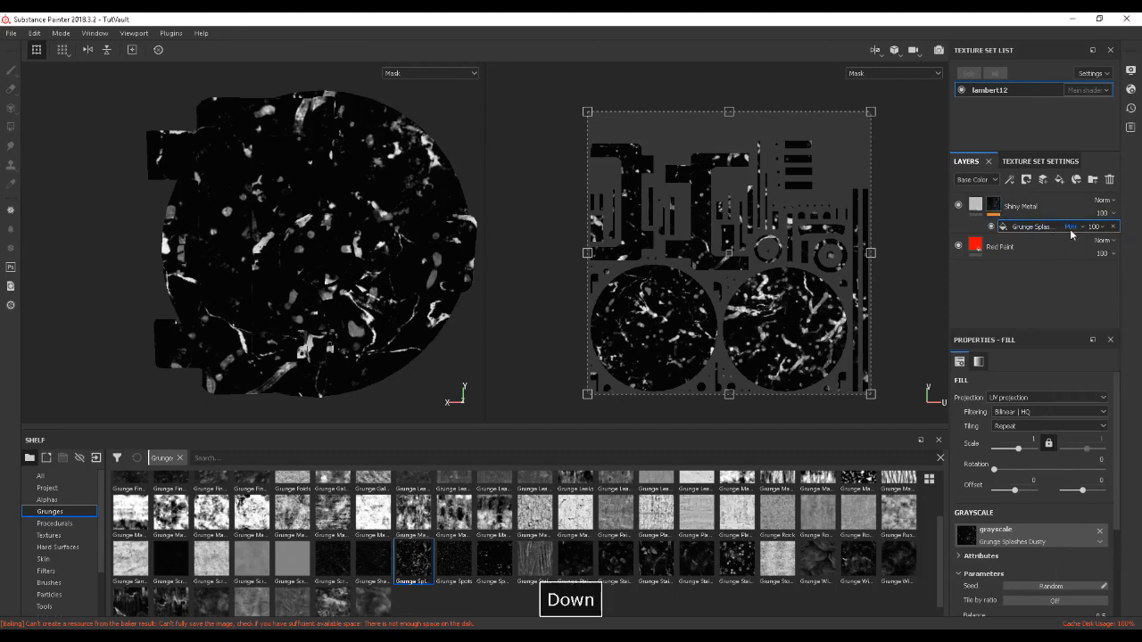
key("Down")
key("Down")
key("Down")
key("Down")
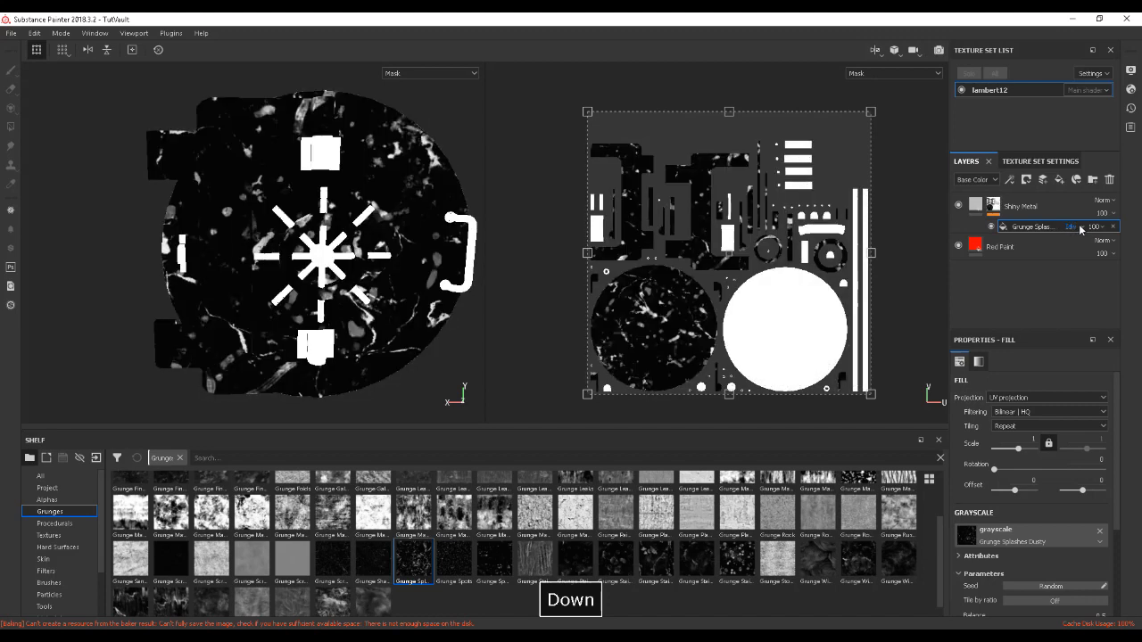
key("Down")
key("Down")
key("Down")
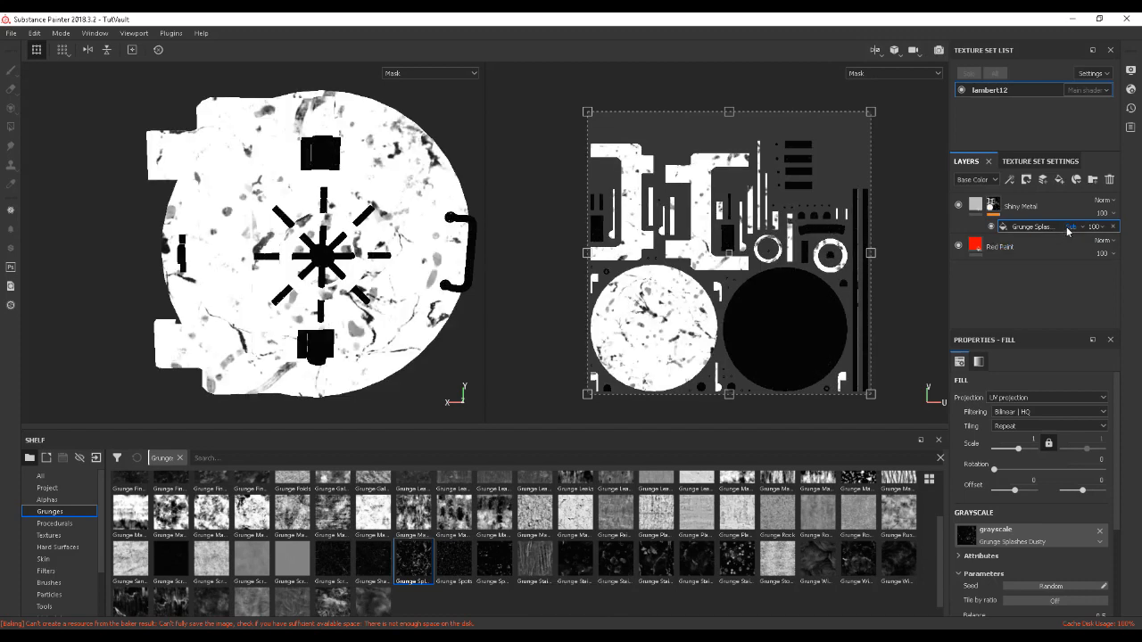
- Examine the subtracted grunge on the vault door in both the mask view and the material view
left_click_drag(470, 237, 414, 231, "alt")
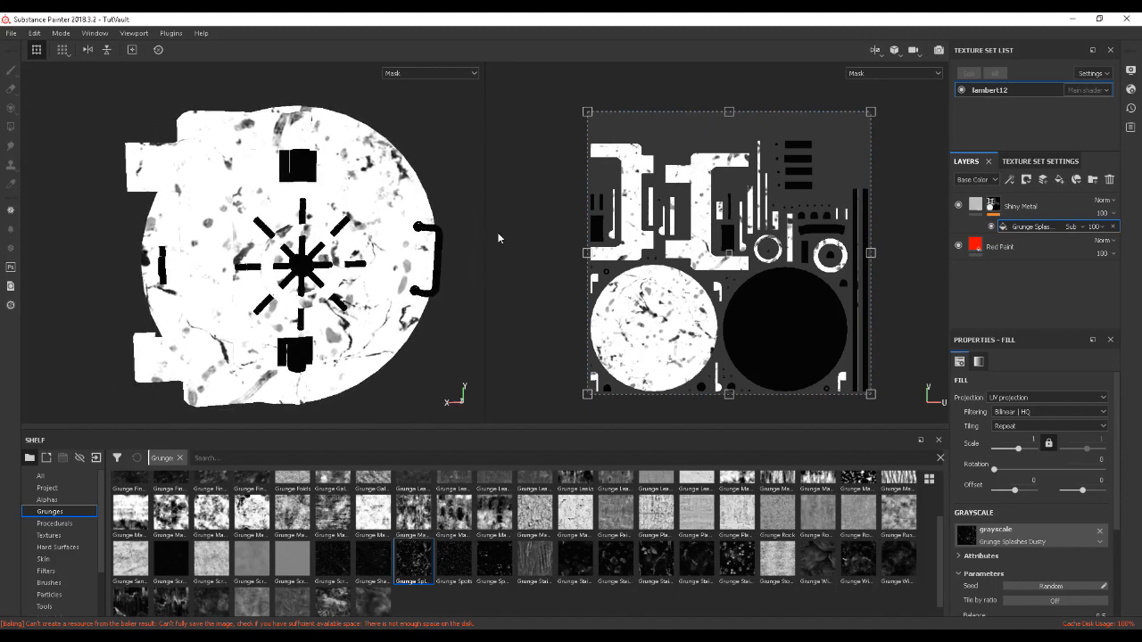
left_click(975, 204)
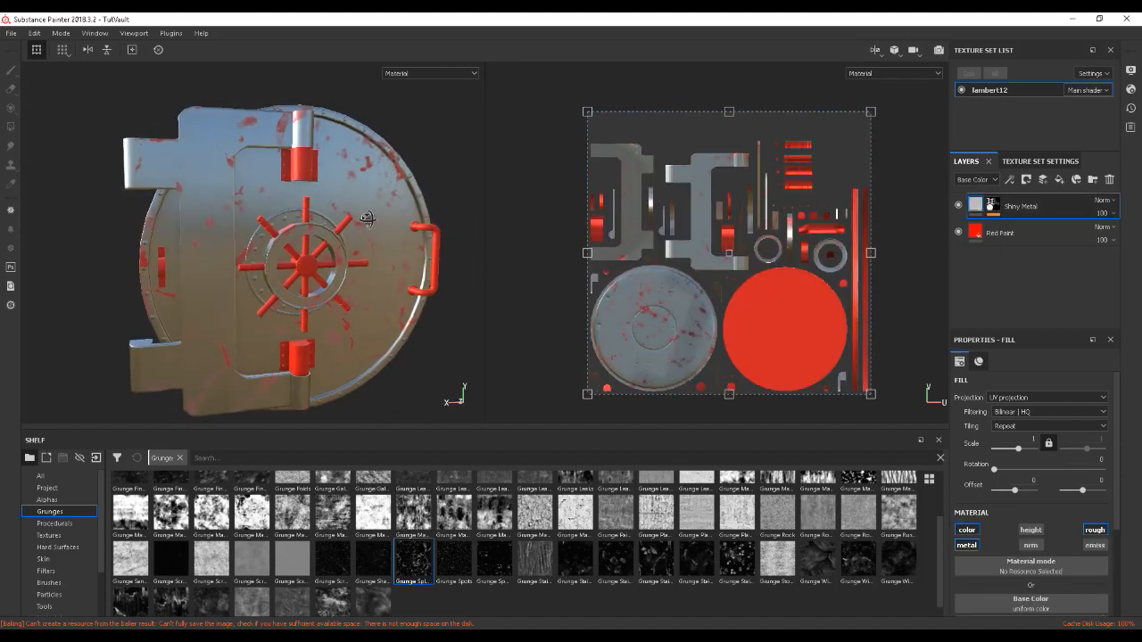
left_click_drag(361, 228, 365, 154, "alt")
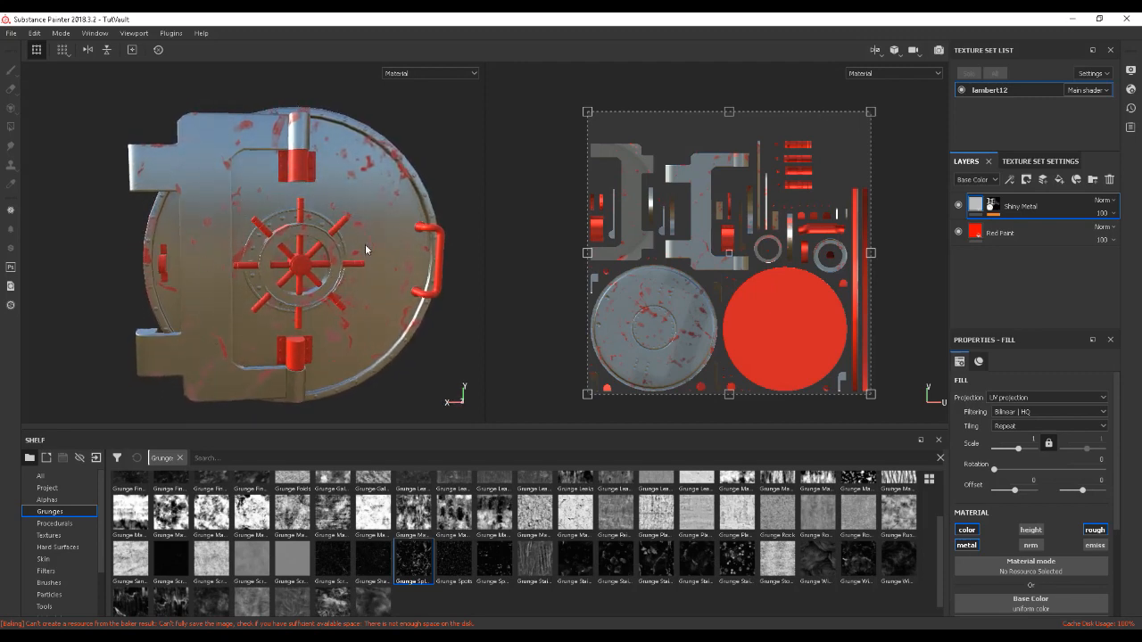
left_click_drag(395, 223, 358, 201, "alt")
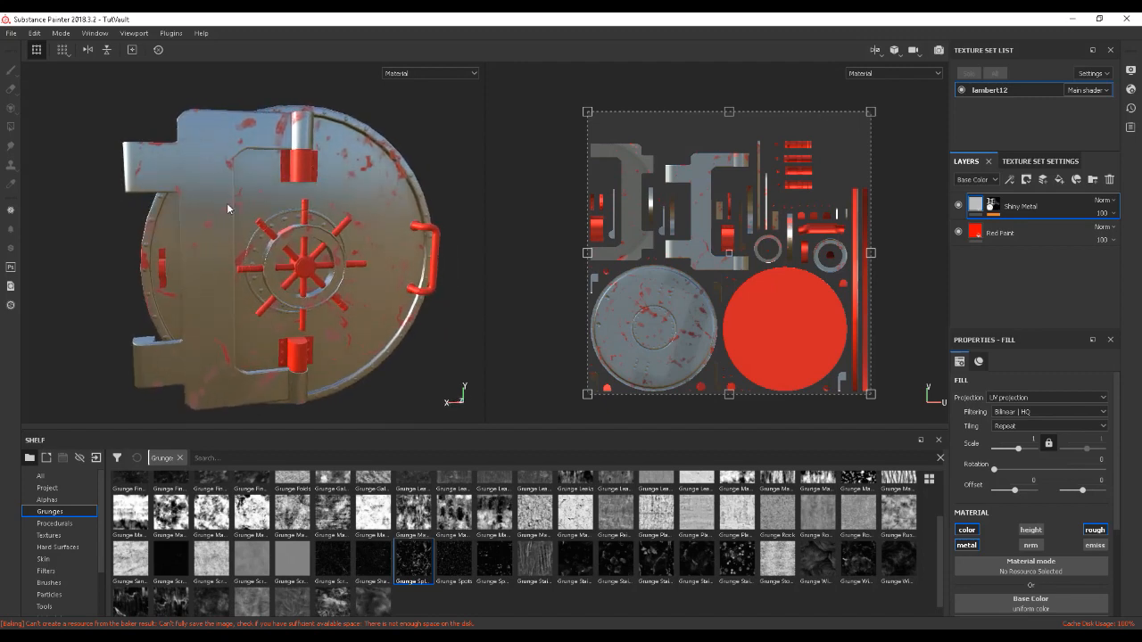
left_click(991, 206)
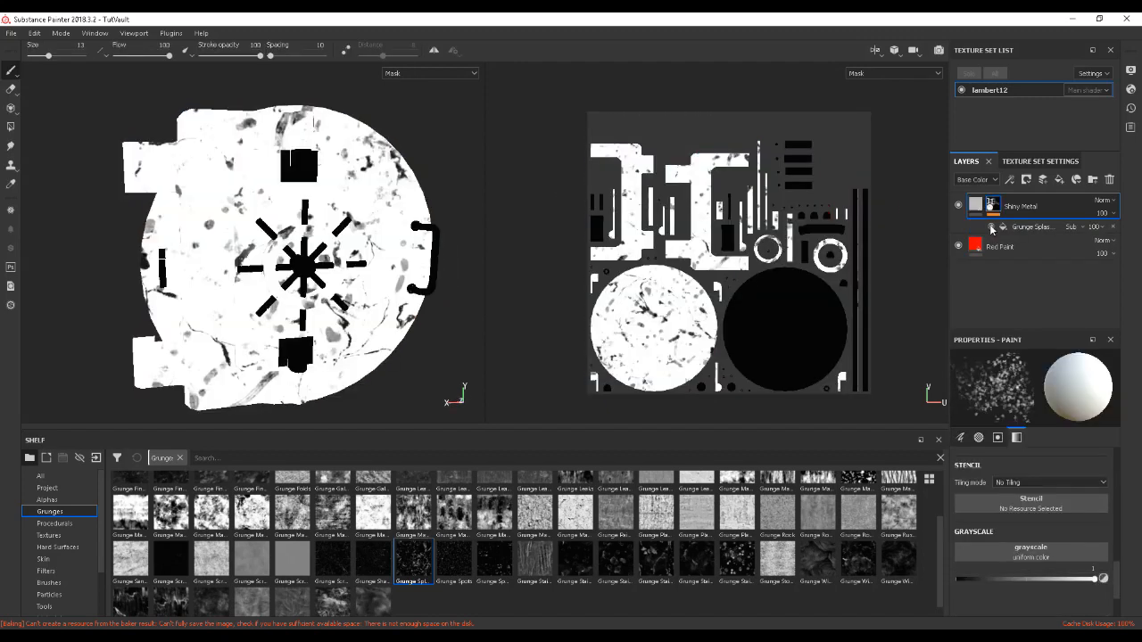
- Add a paint effect above the grunge fill in Shiny Metal's mask and set the brush grayscale to 0 near the door handle
left_click(1017, 227)
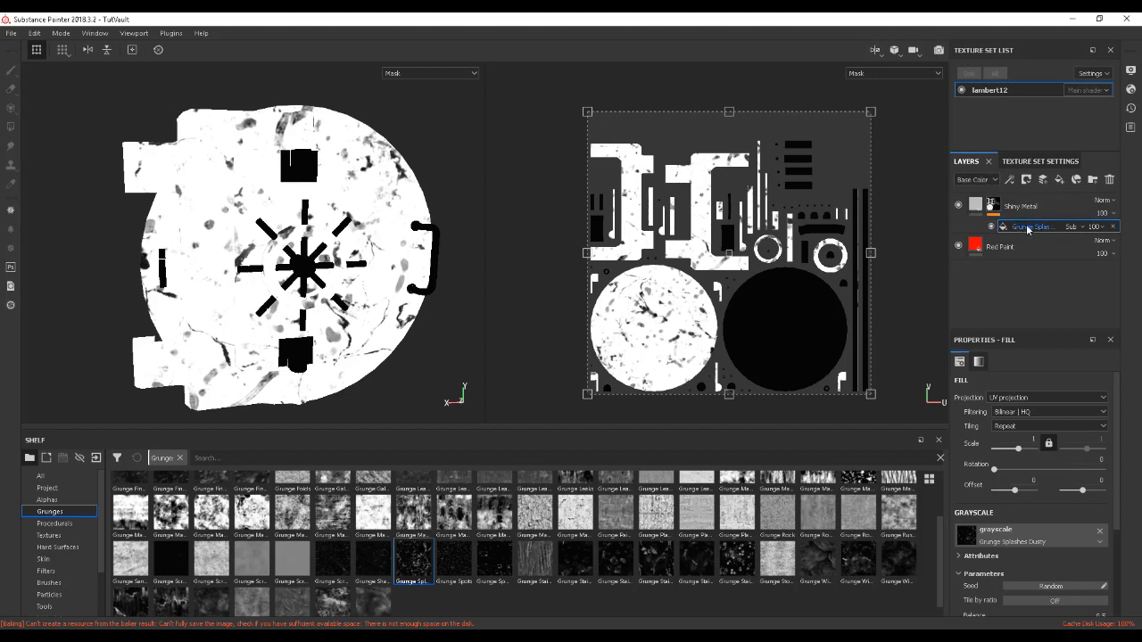
right_click(1026, 229)
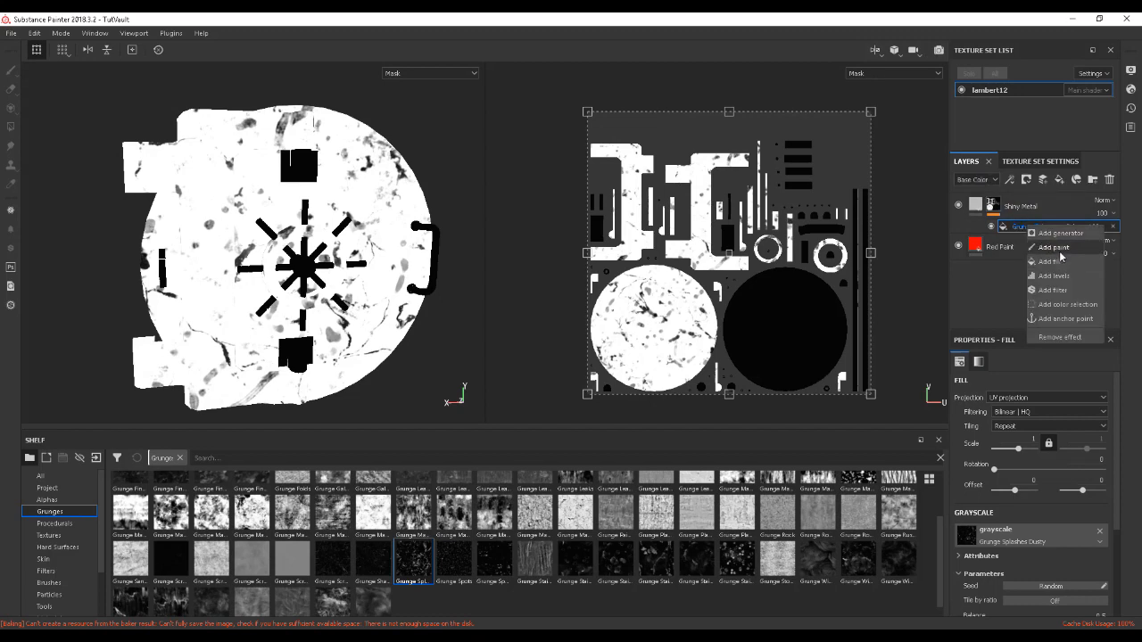
left_click(1058, 250)
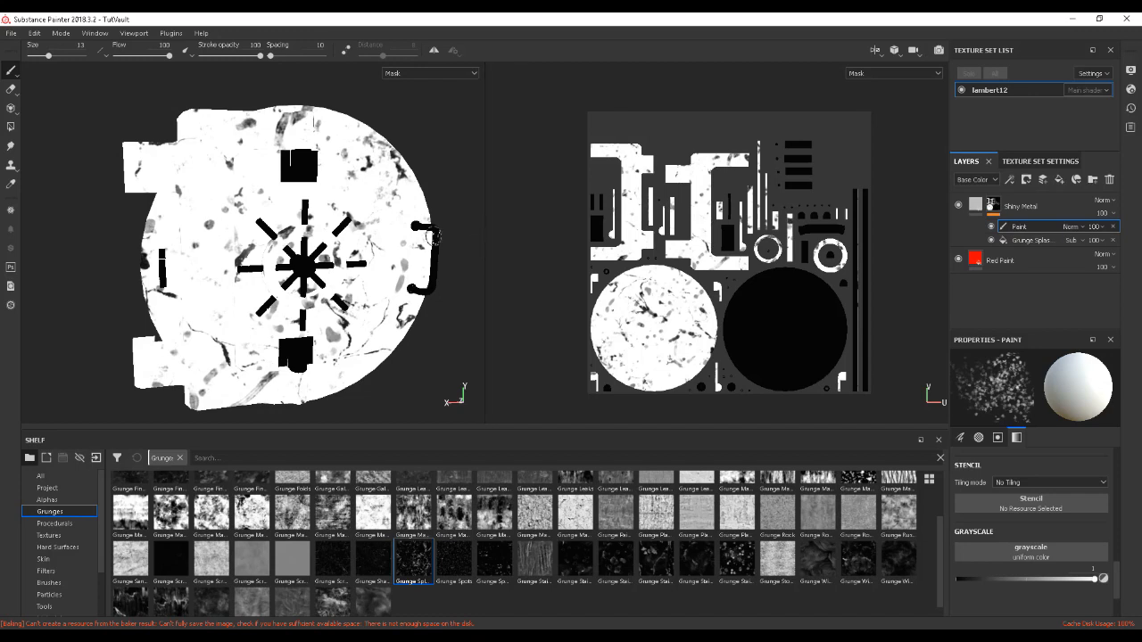
left_click_drag(431, 245, 376, 220, "alt")
middle_click_drag(376, 220, 330, 229, "alt")
scroll(329, 229, "up", 6)
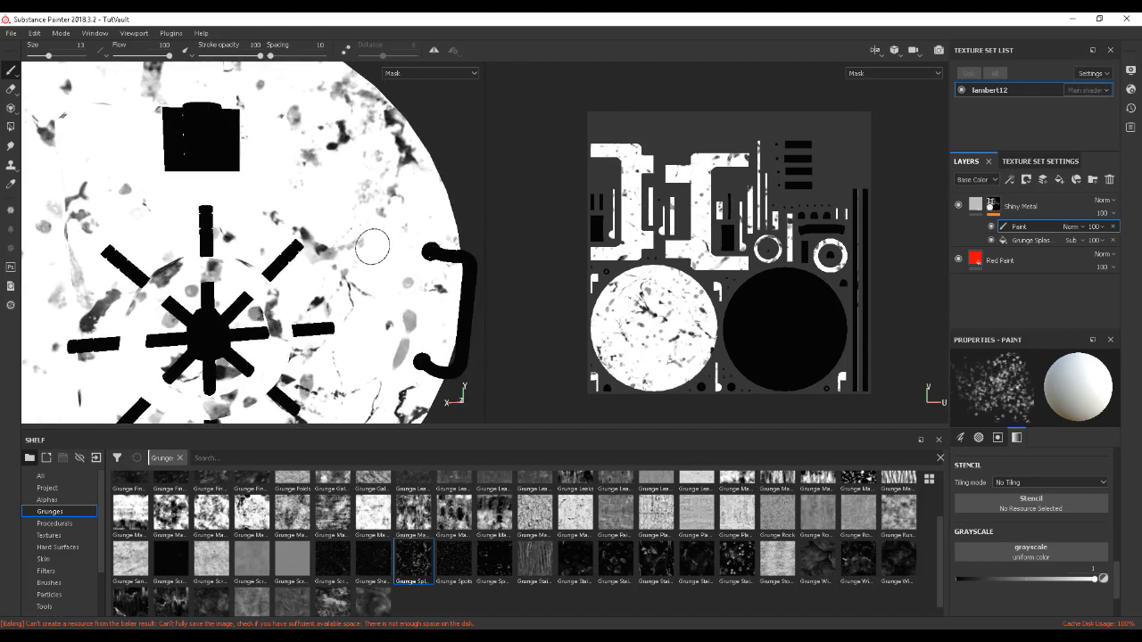
left_click_drag(1094, 579, 951, 581)
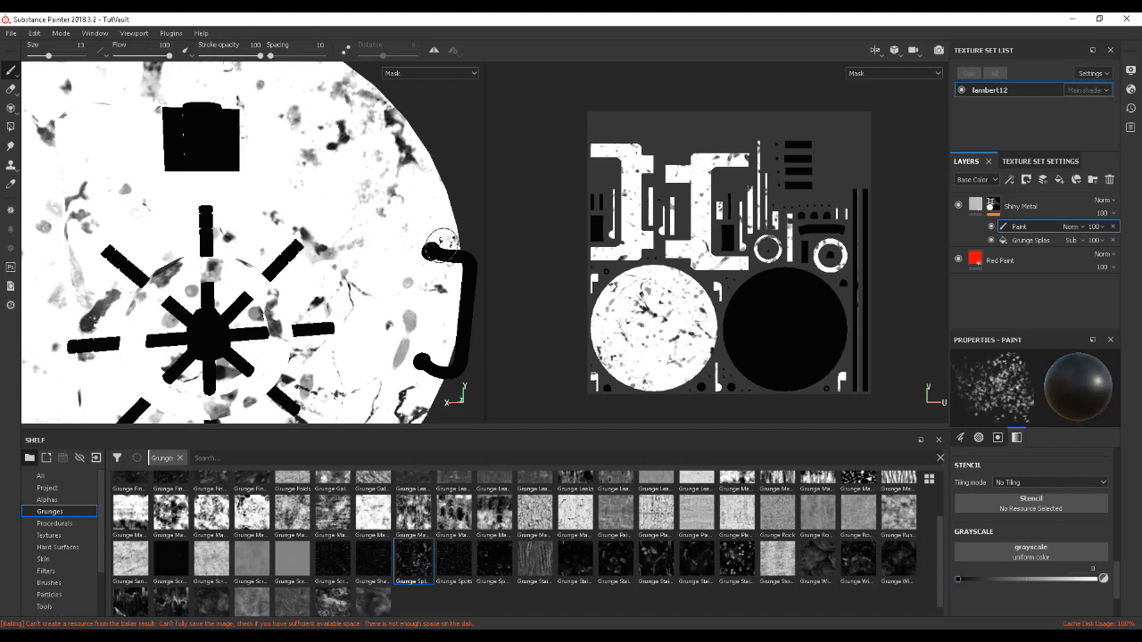
- Paint black speckles into Shiny Metal's mask beside the door handle and, in the material view, near the door's rim above the handle
mouse_move(375, 250)
left_mouse_down()
mouse_move(382, 258)
mouse_move(385, 239)
mouse_move(400, 242)
left_mouse_up()
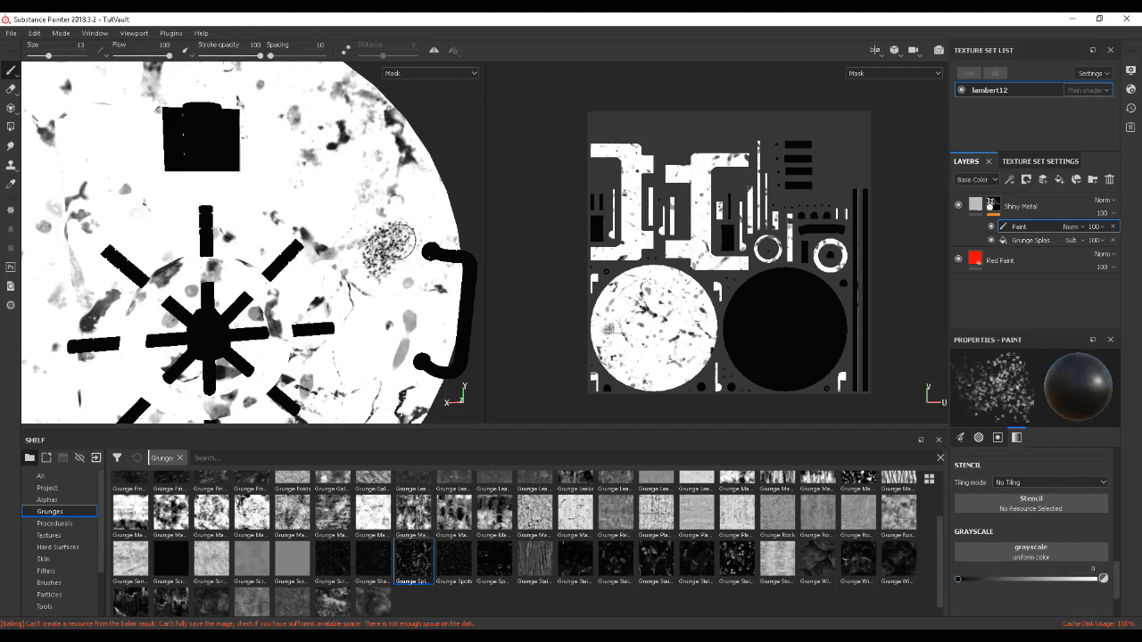
left_click(973, 209)
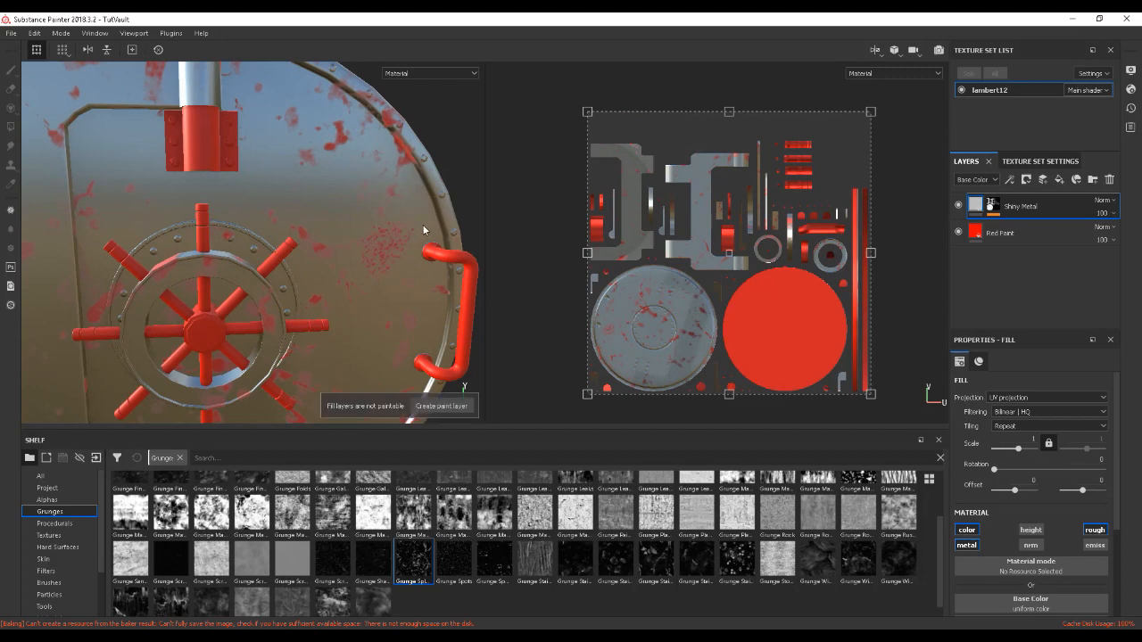
left_click(991, 206)
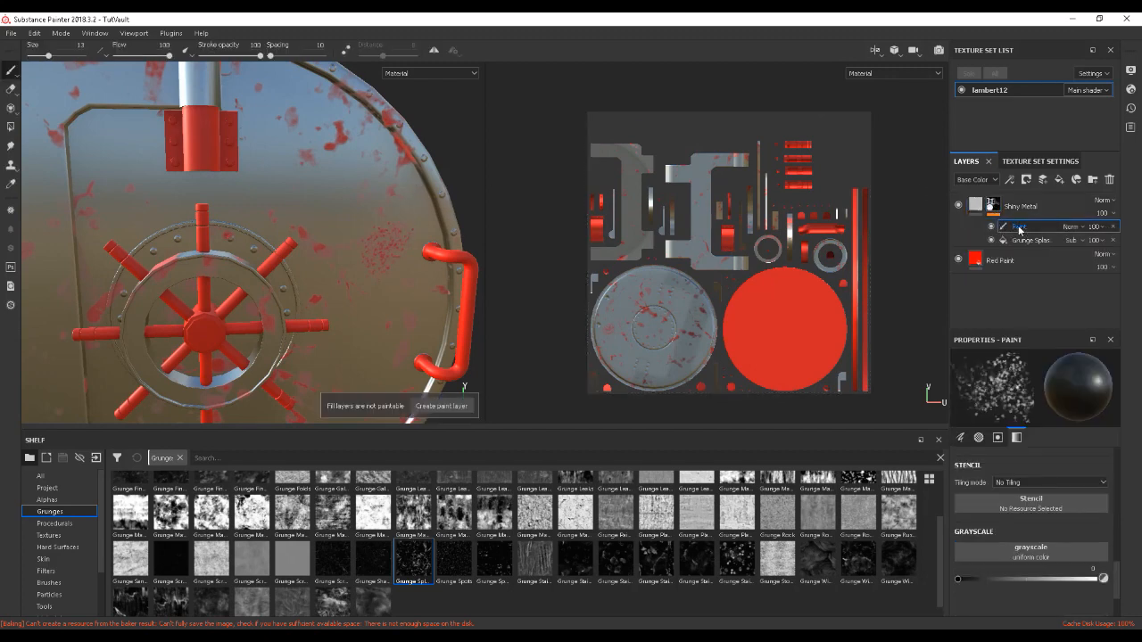
mouse_move(423, 203)
left_mouse_down()
mouse_move(438, 174)
mouse_move(409, 143)
mouse_move(384, 179)
mouse_move(401, 181)
mouse_move(390, 141)
mouse_move(377, 185)
left_mouse_up()
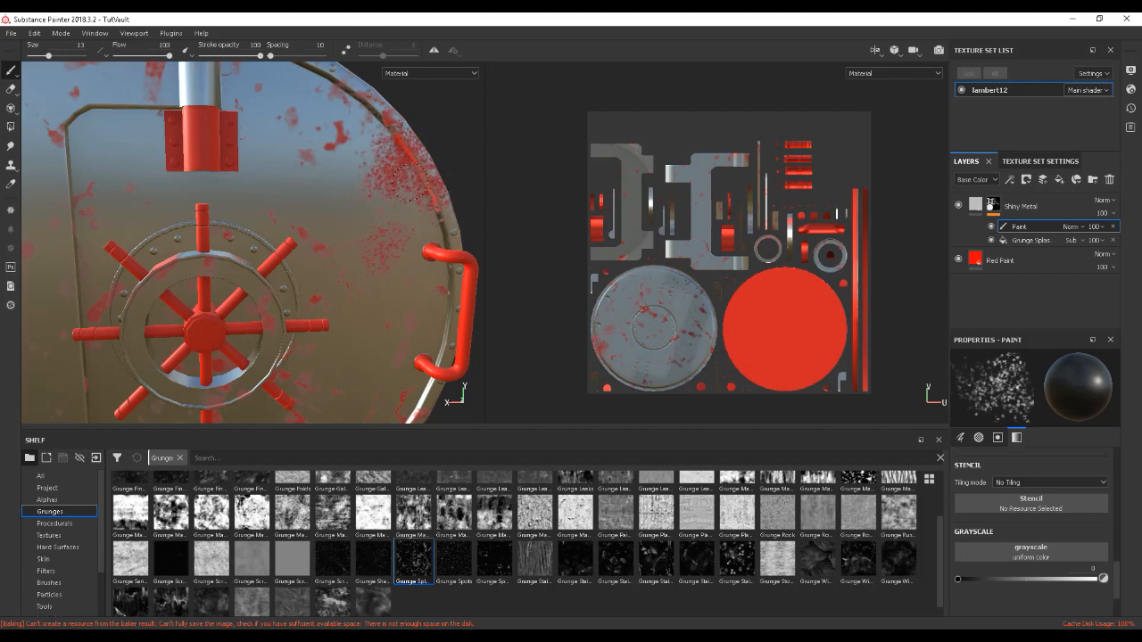
mouse_move(462, 211)
left_mouse_down("alt")
mouse_move(473, 189)
mouse_move(452, 153)
mouse_move(443, 178)
left_mouse_up("alt")
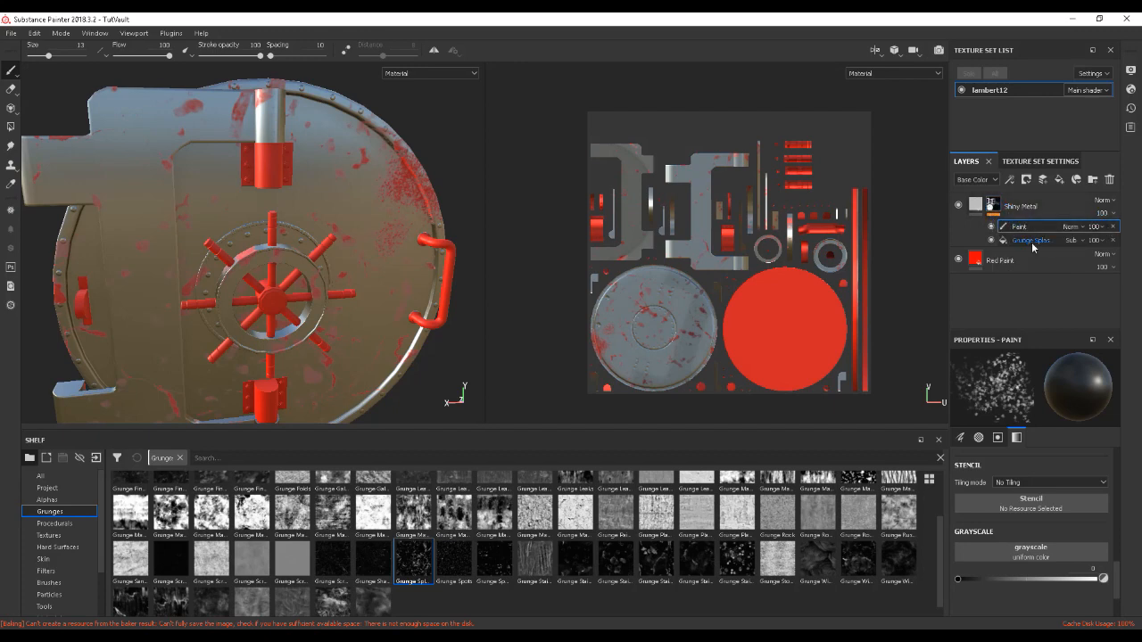
- Open the choices for adding a mask to the Shiny Metal layer
left_click(1026, 179)
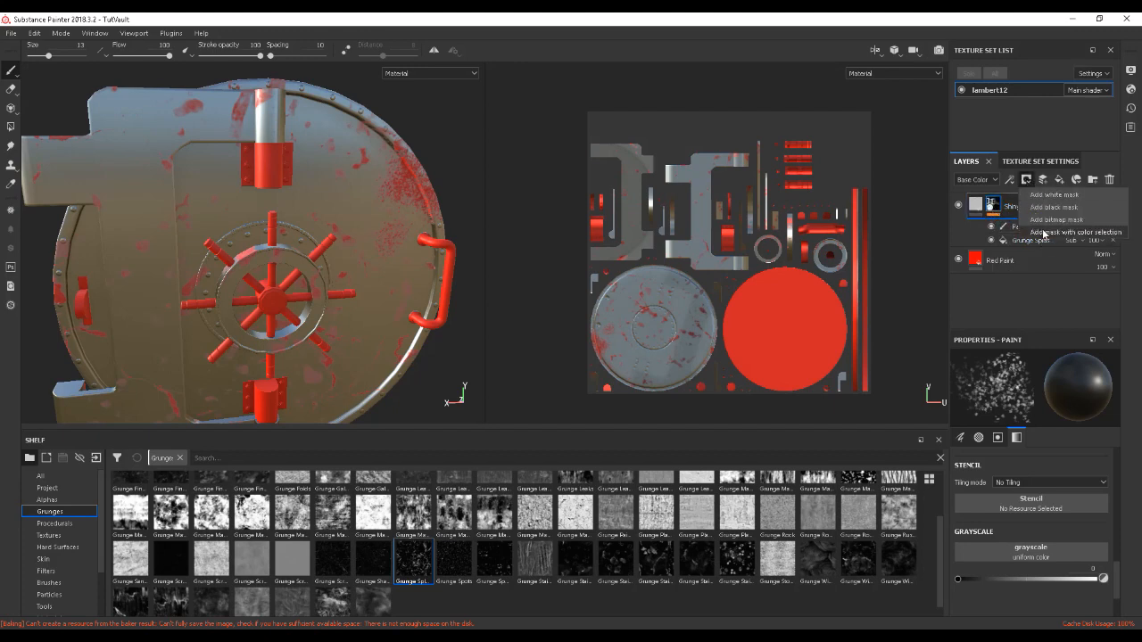